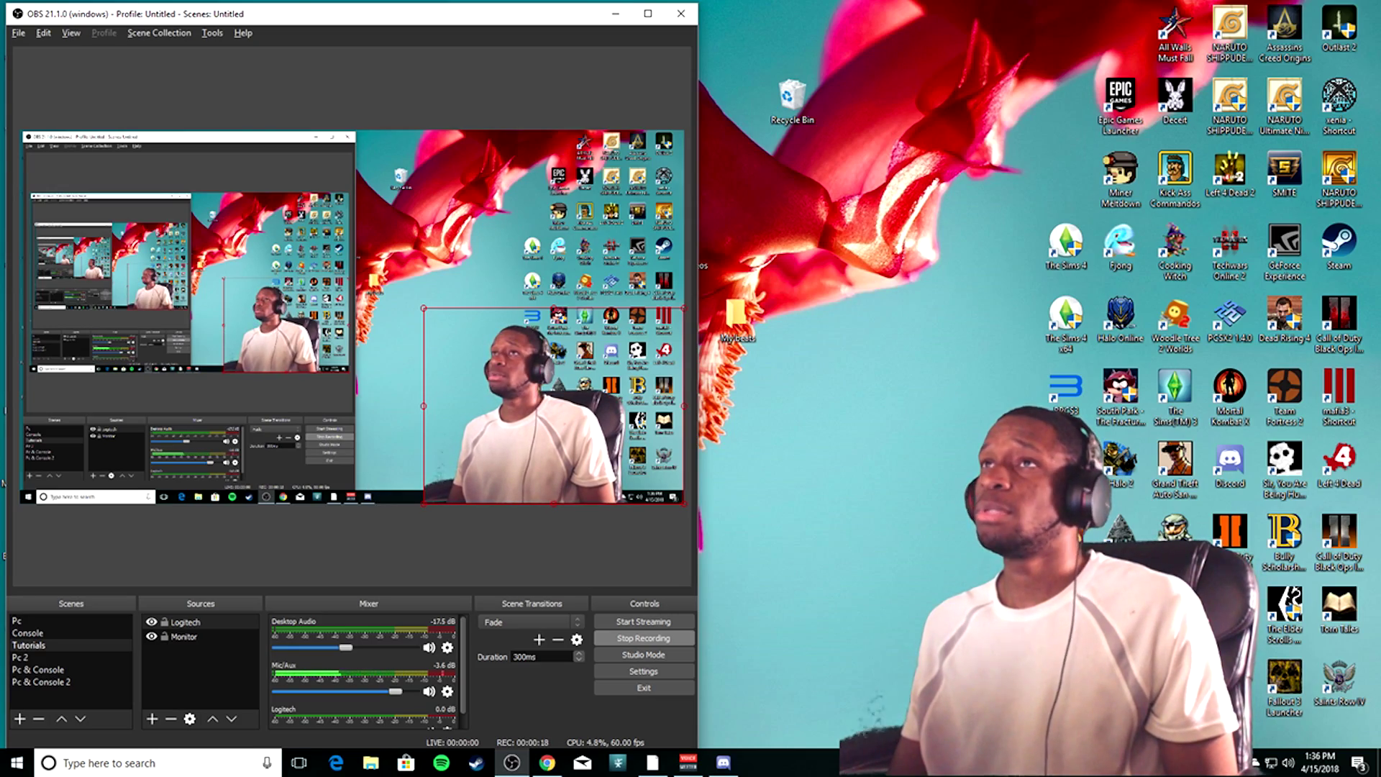
Bring up the Voicemeeter Banana and Discord windows and arrange them beside OBS, with Voicemeeter above Discord
left_click(688, 762)
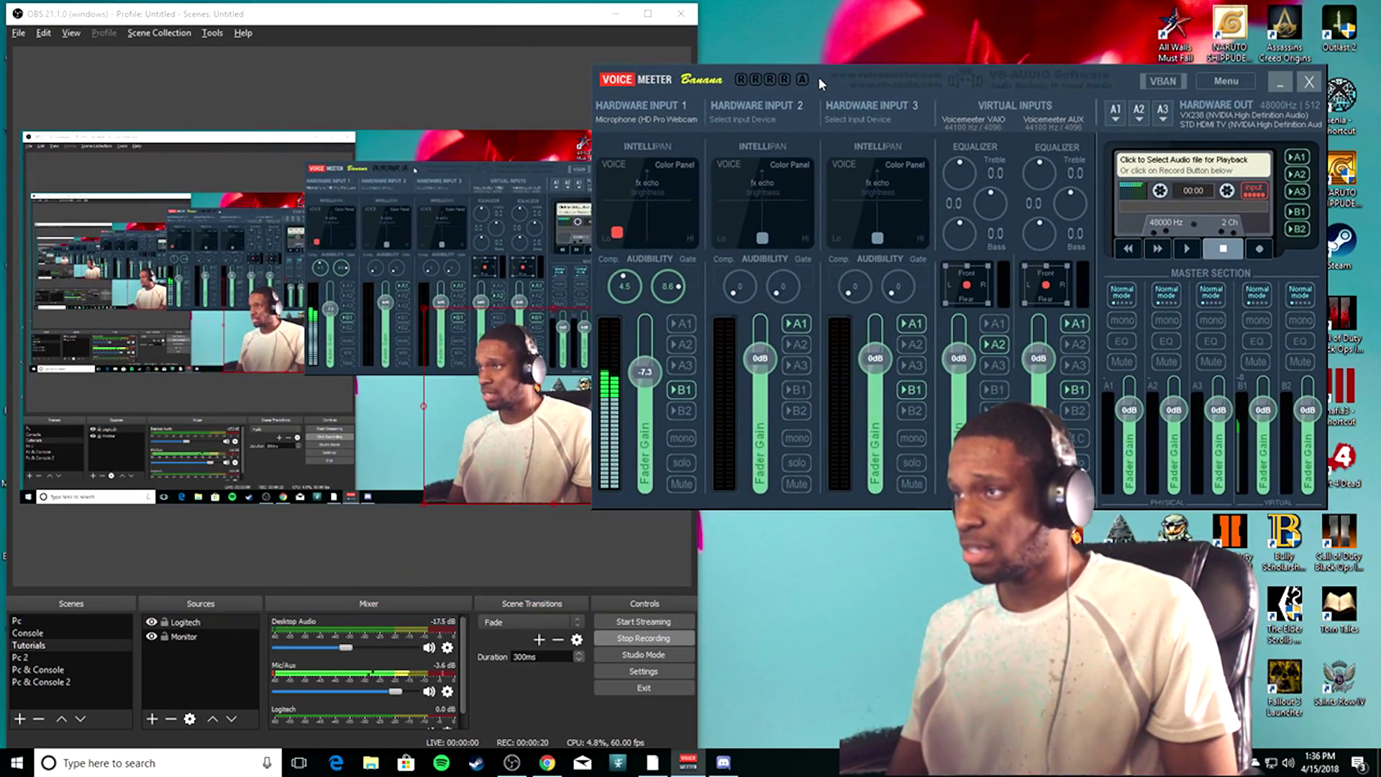
left_click(723, 763)
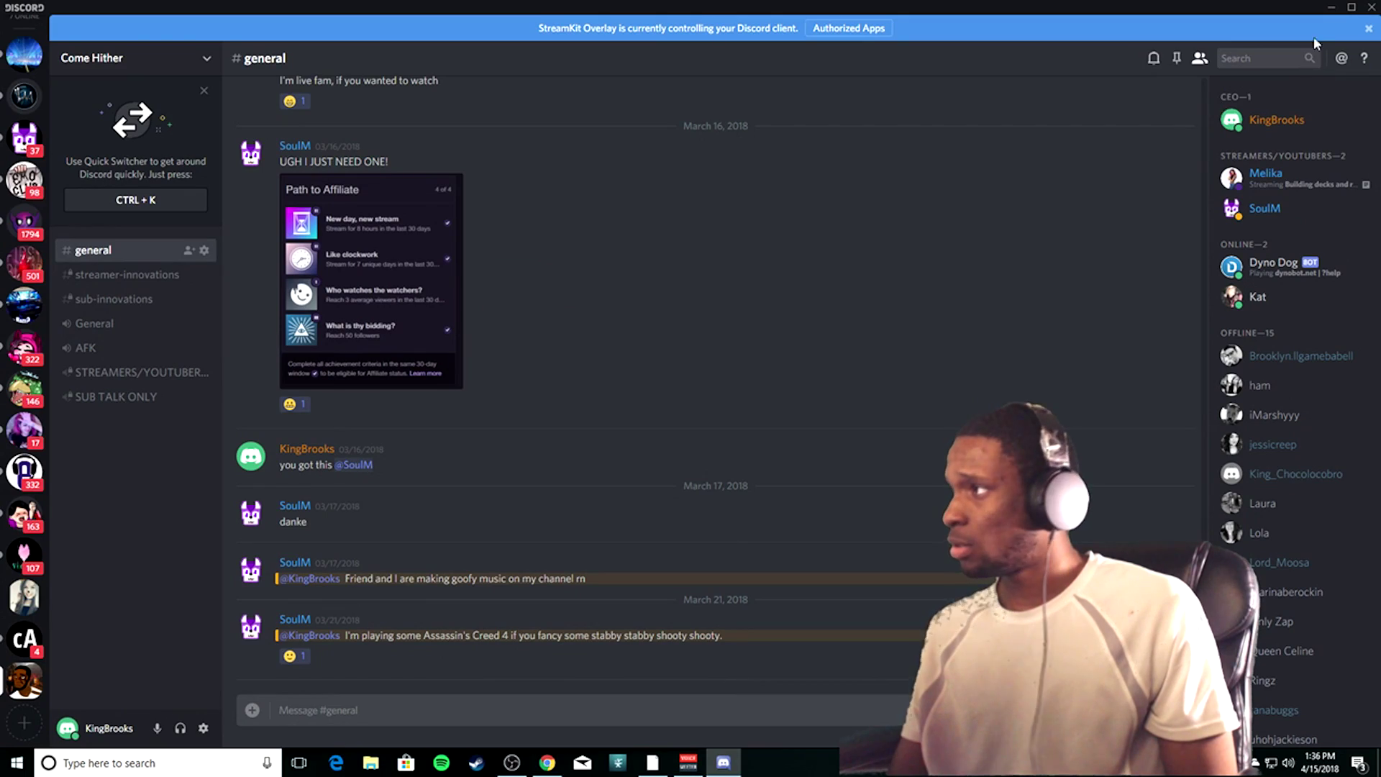
left_click_drag(1306, 12, 1234, 318)
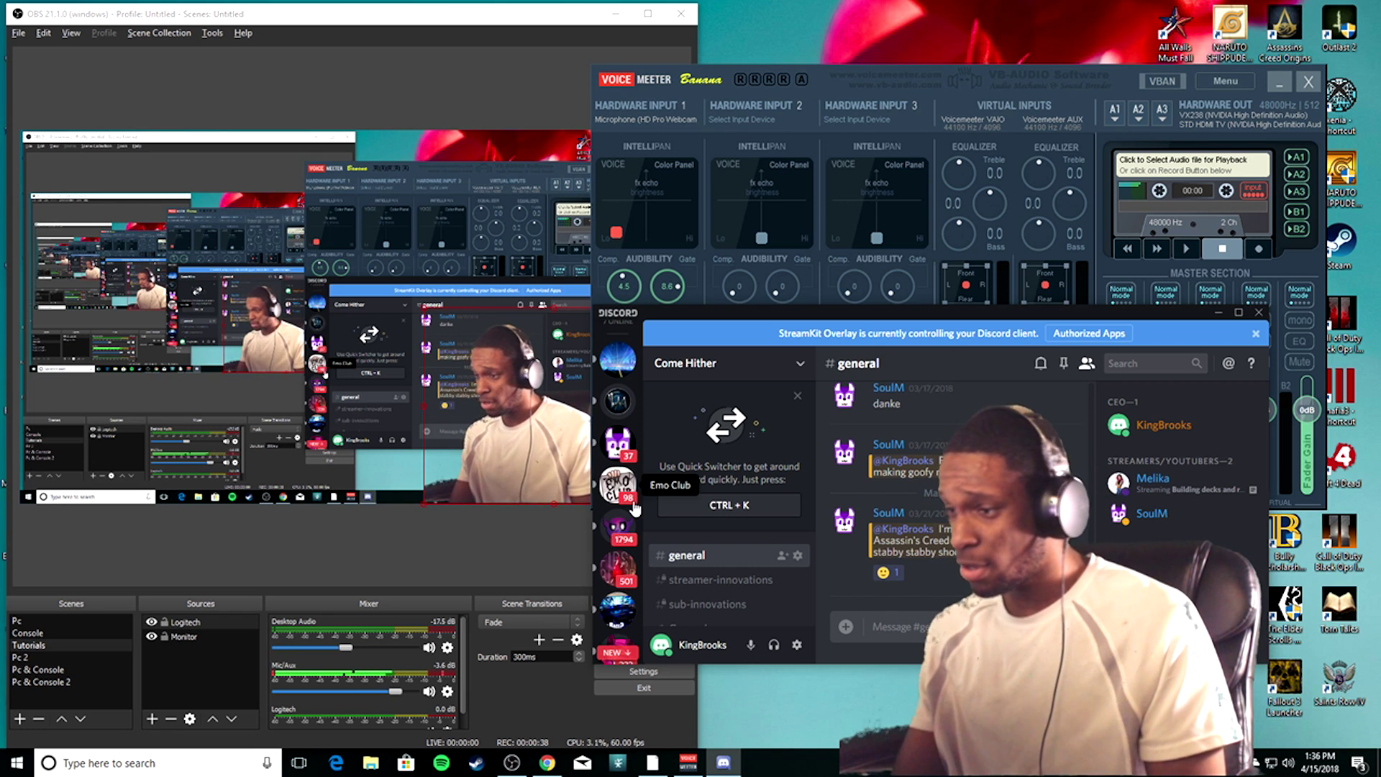
scroll(618, 503, "down", 5)
scroll(618, 515, "down", 3)
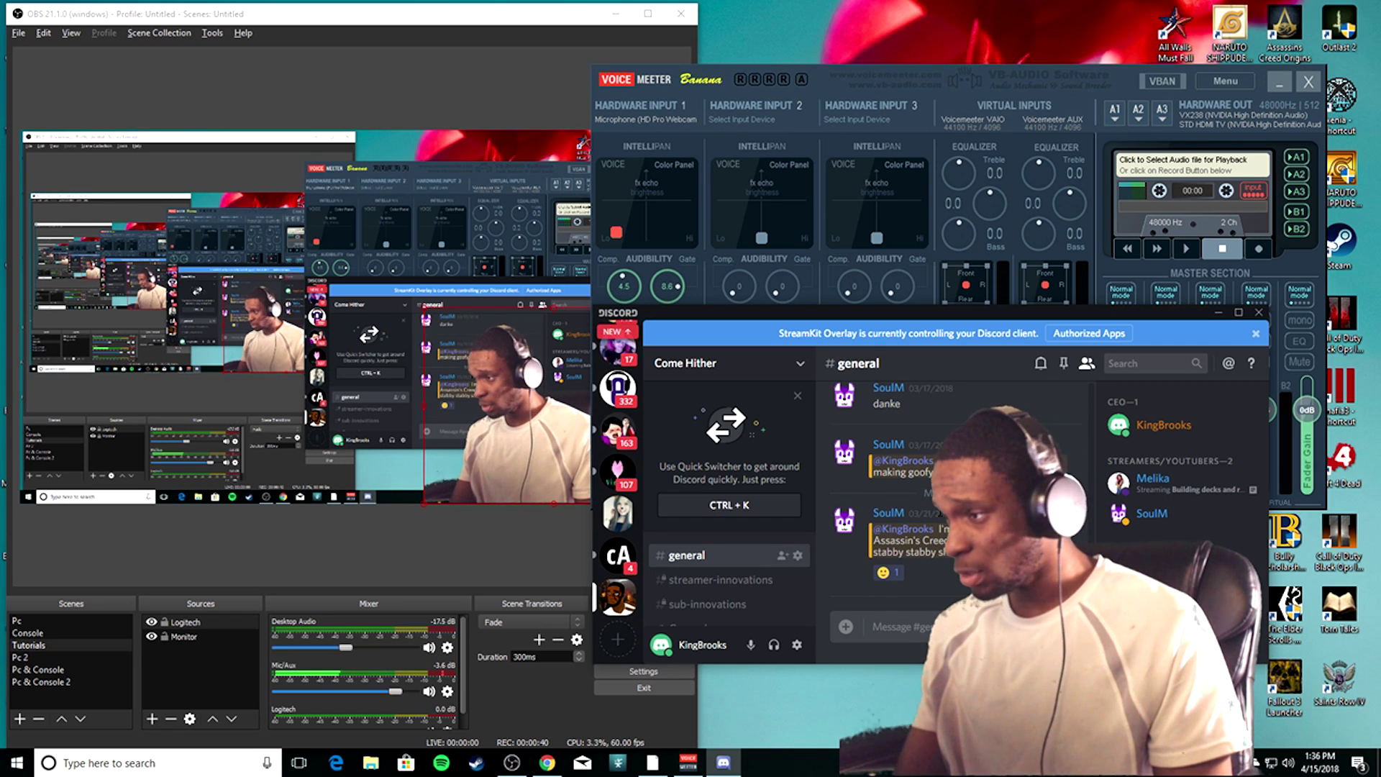
scroll(940, 520, "up", 3)
scroll(940, 520, "down", 1)
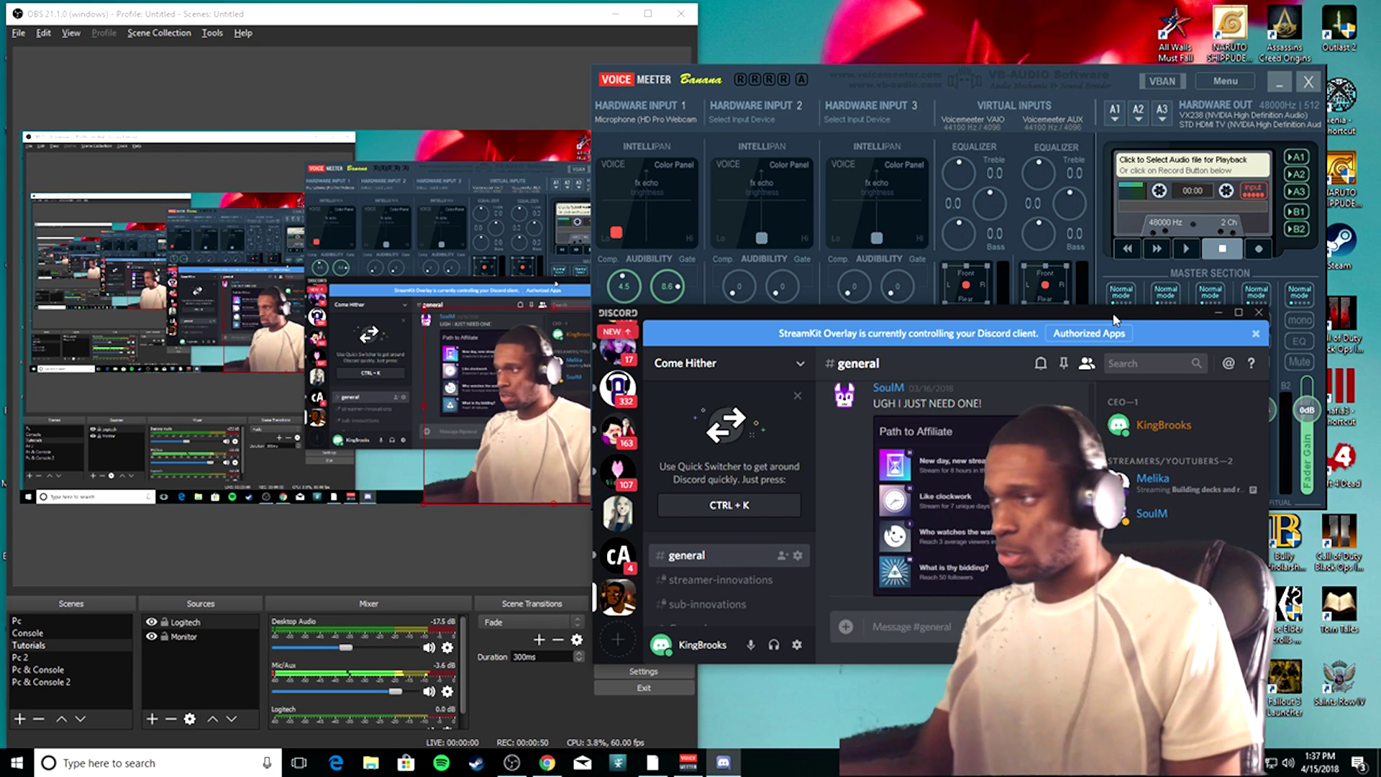
left_click_drag(1114, 319, 1155, 400)
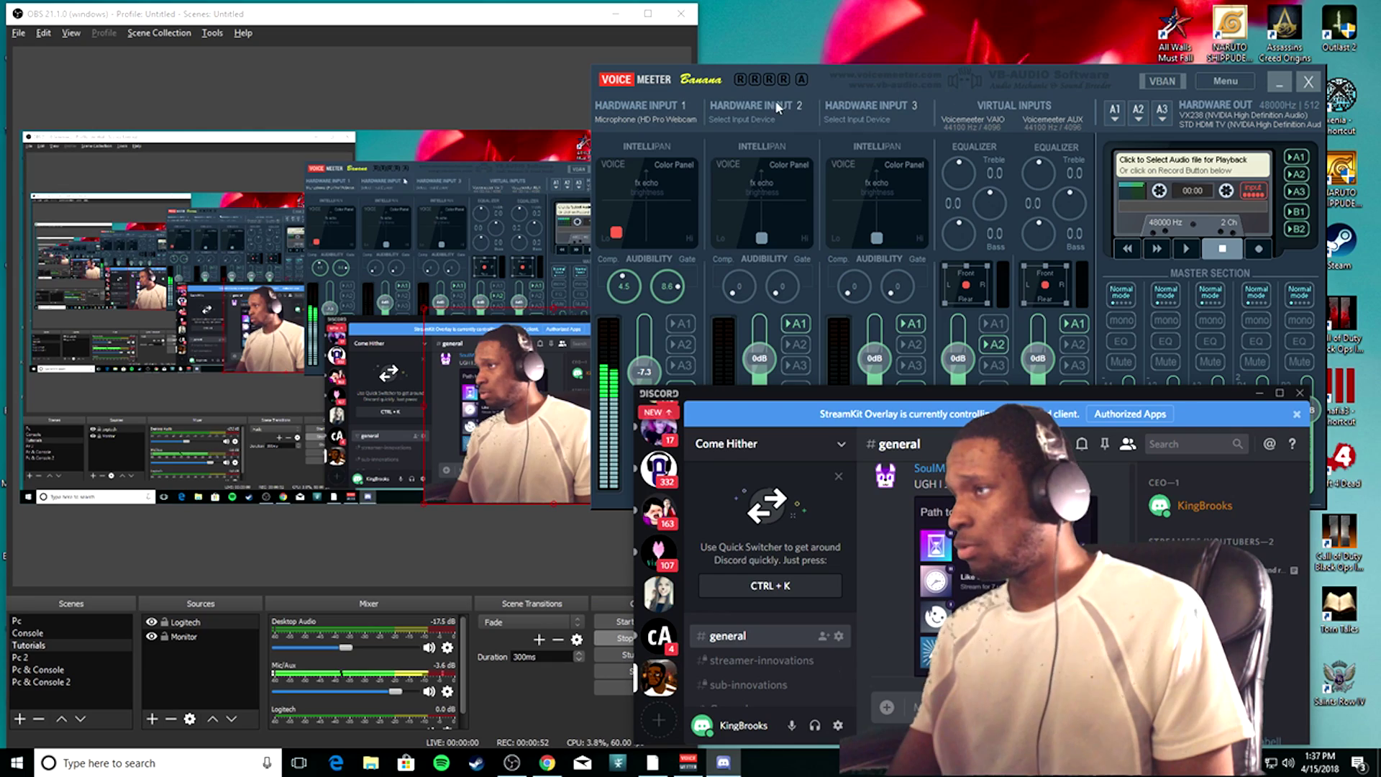
left_click_drag(792, 82, 884, 22)
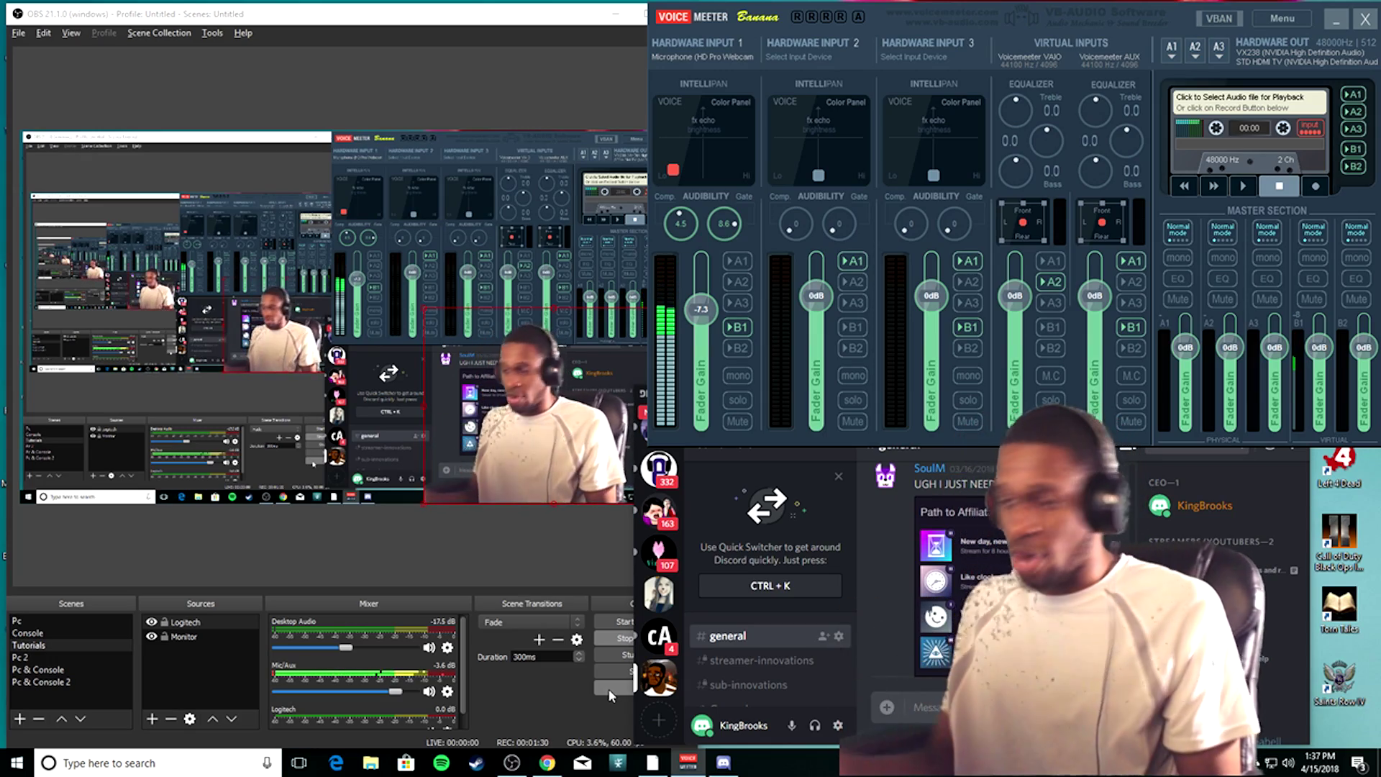
Switch to Chrome and request the THETpAIN.zip download from its MediaFire page, closing the extra tabs and retrying the request
left_click(548, 763)
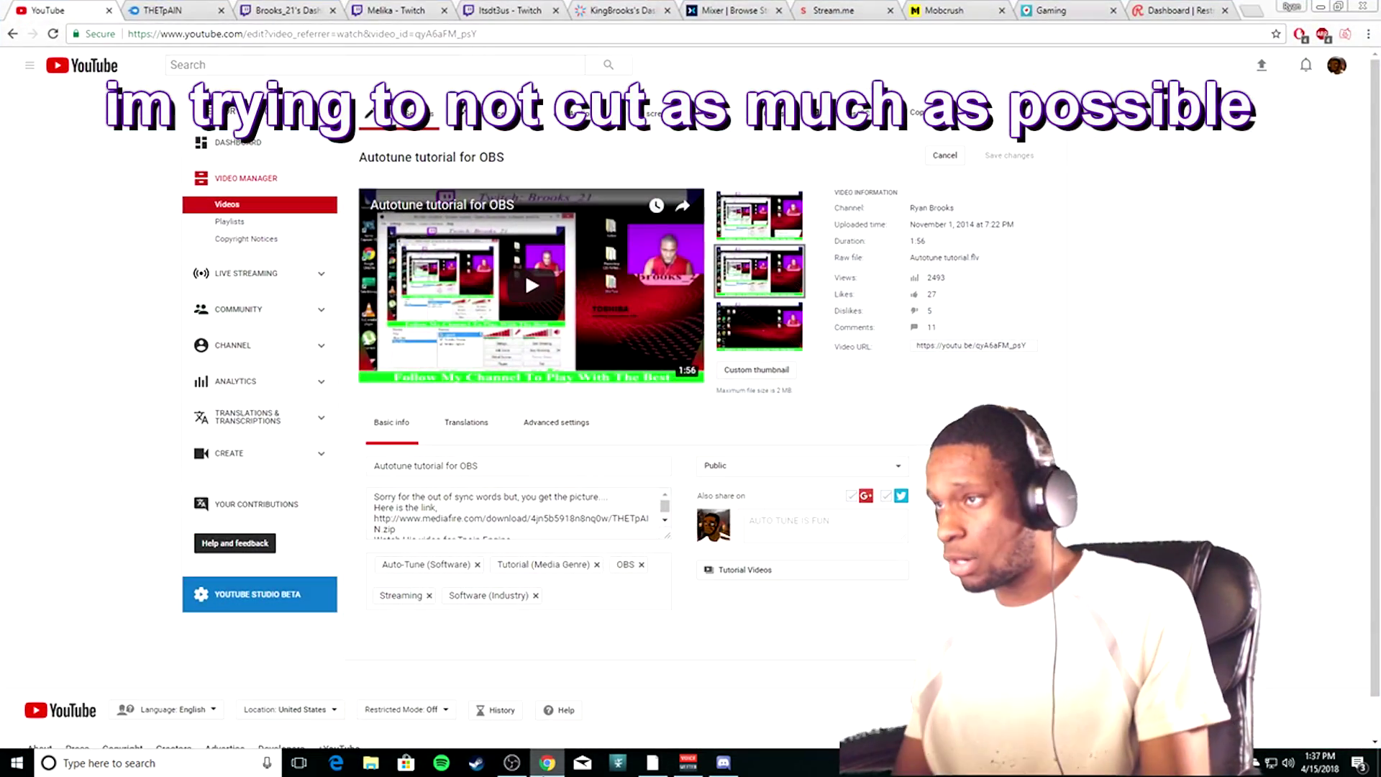
left_click(167, 8)
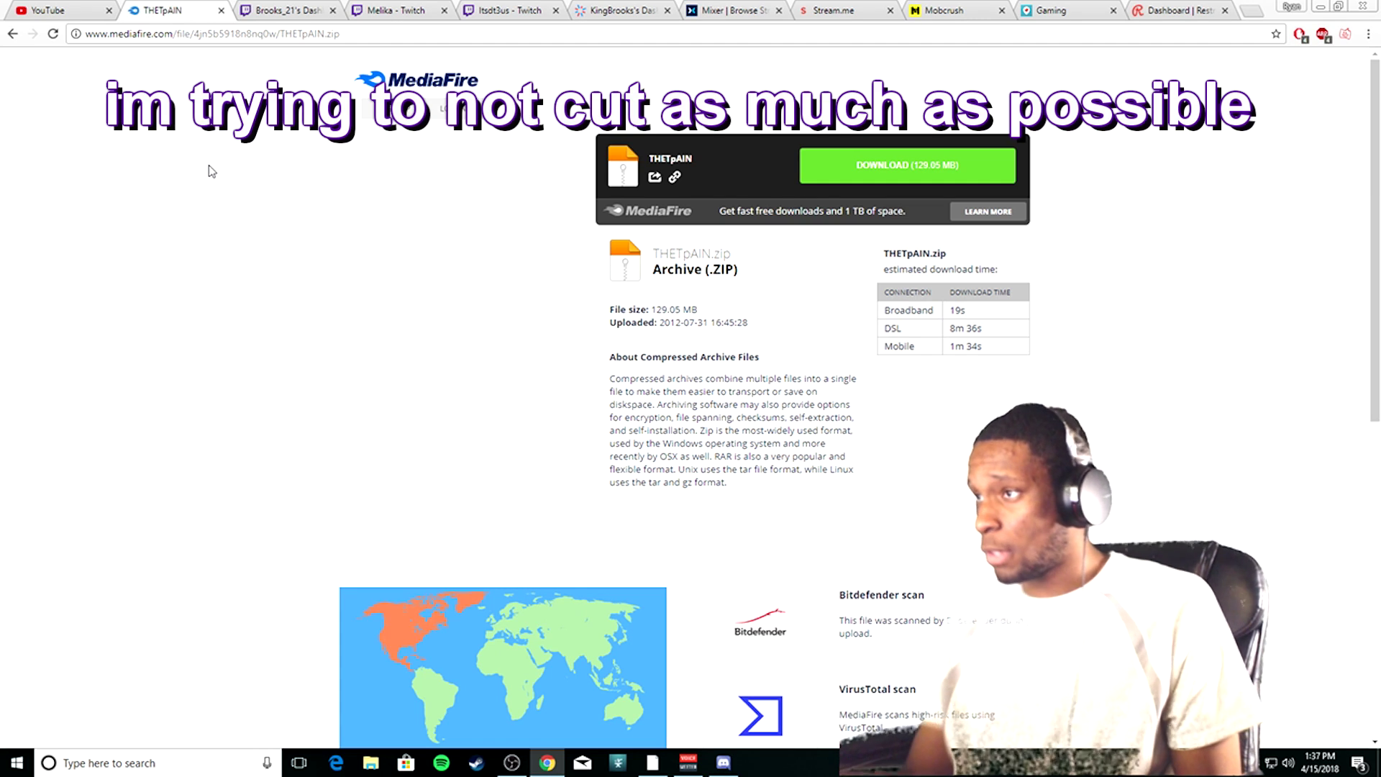
left_click(905, 165)
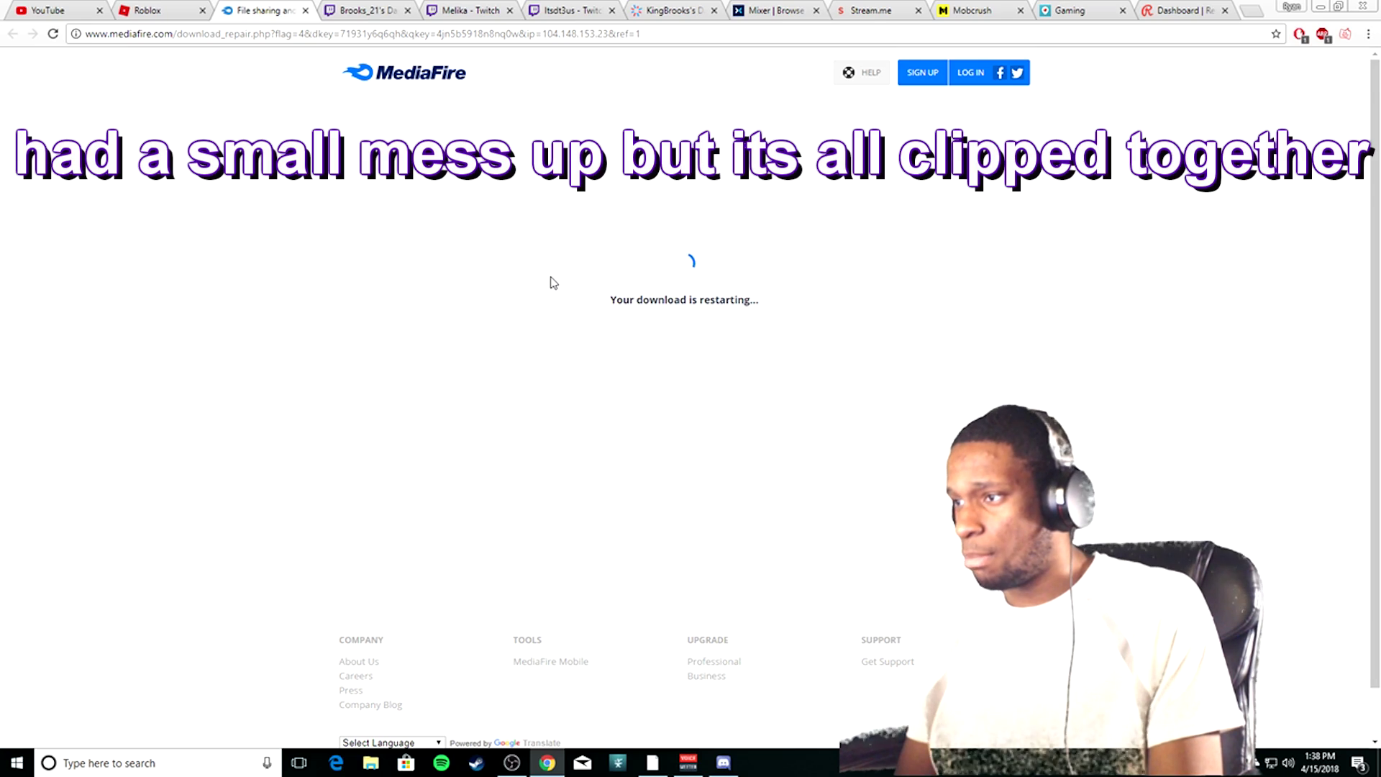
left_click(174, 7)
left_click(202, 12)
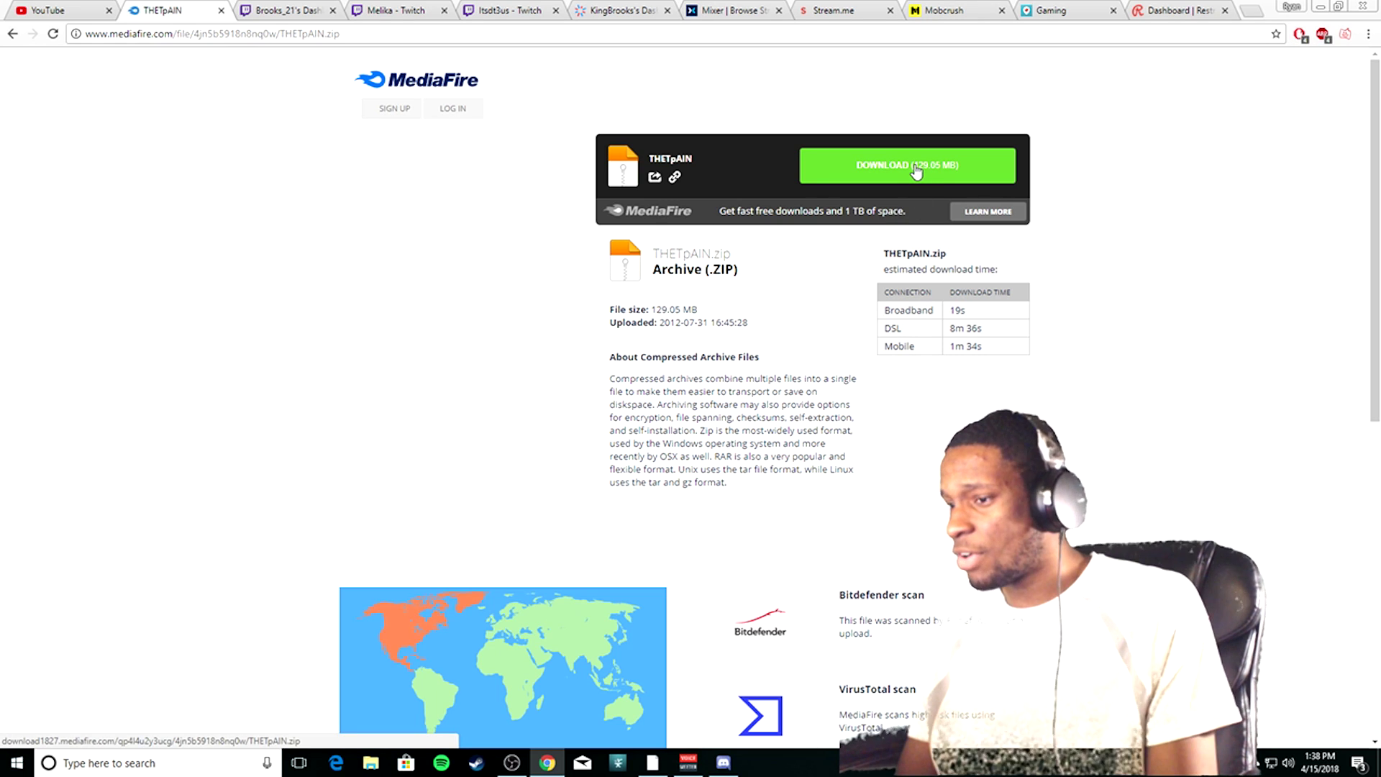
left_click(916, 170)
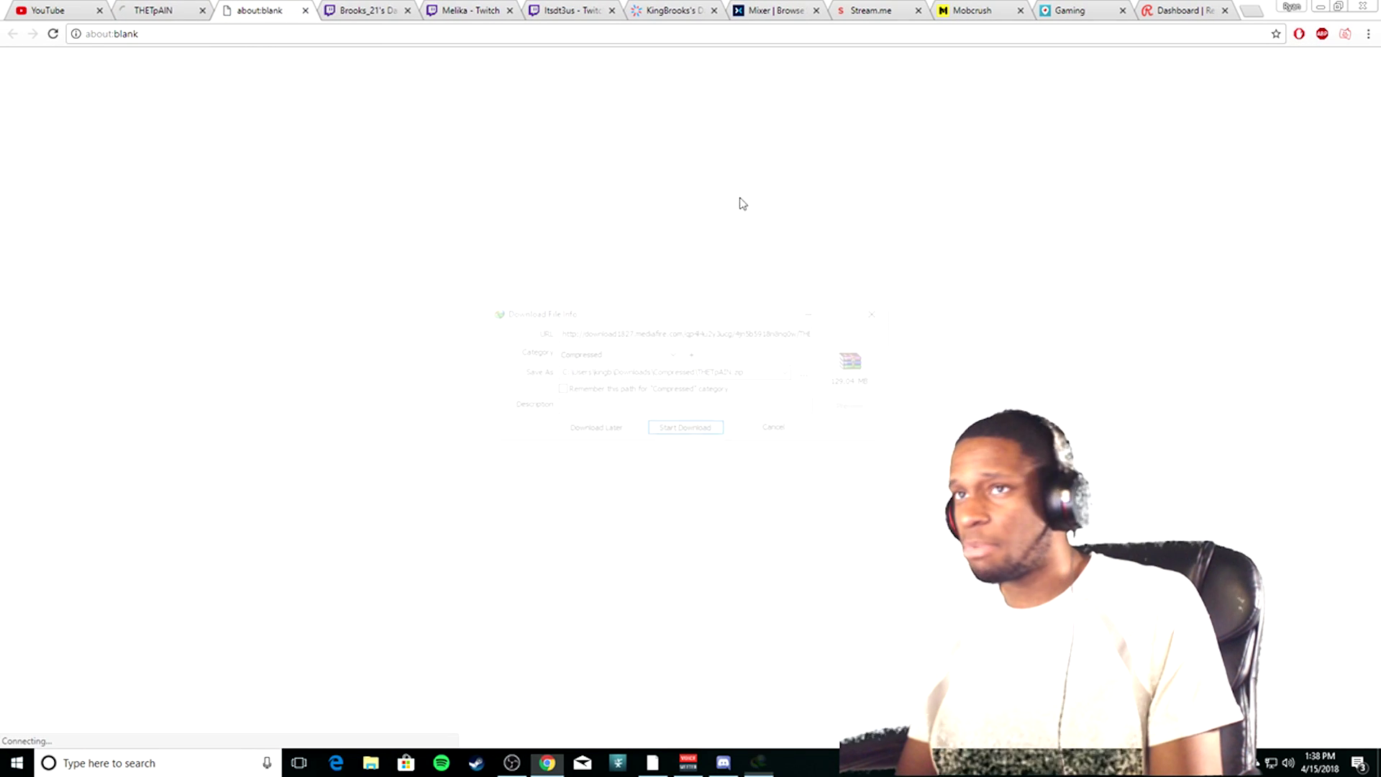
Set the save location of THETpAIN.zip to the Downloads folder and start the download
left_click(808, 377)
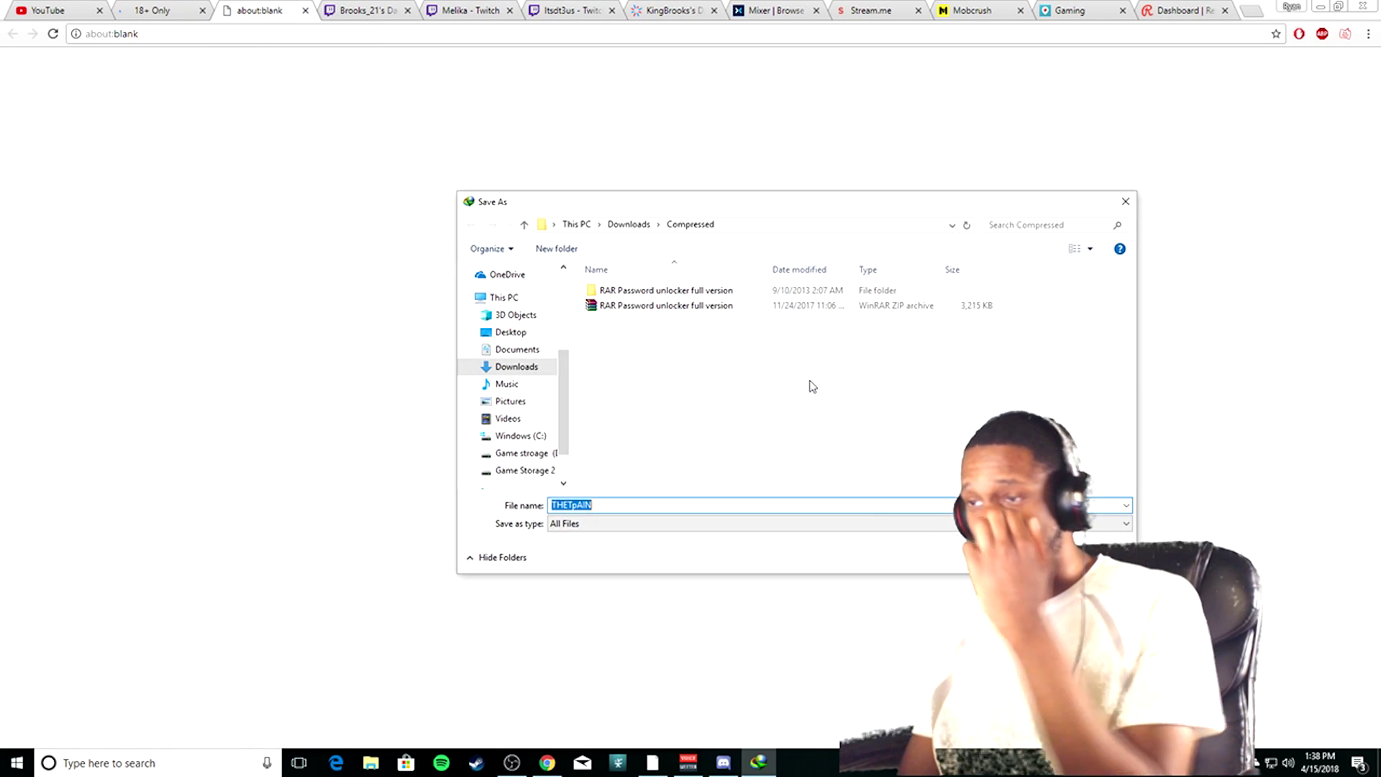
left_click(516, 367)
scroll(720, 378, "down", 10)
scroll(733, 382, "up", 10)
key("Return")
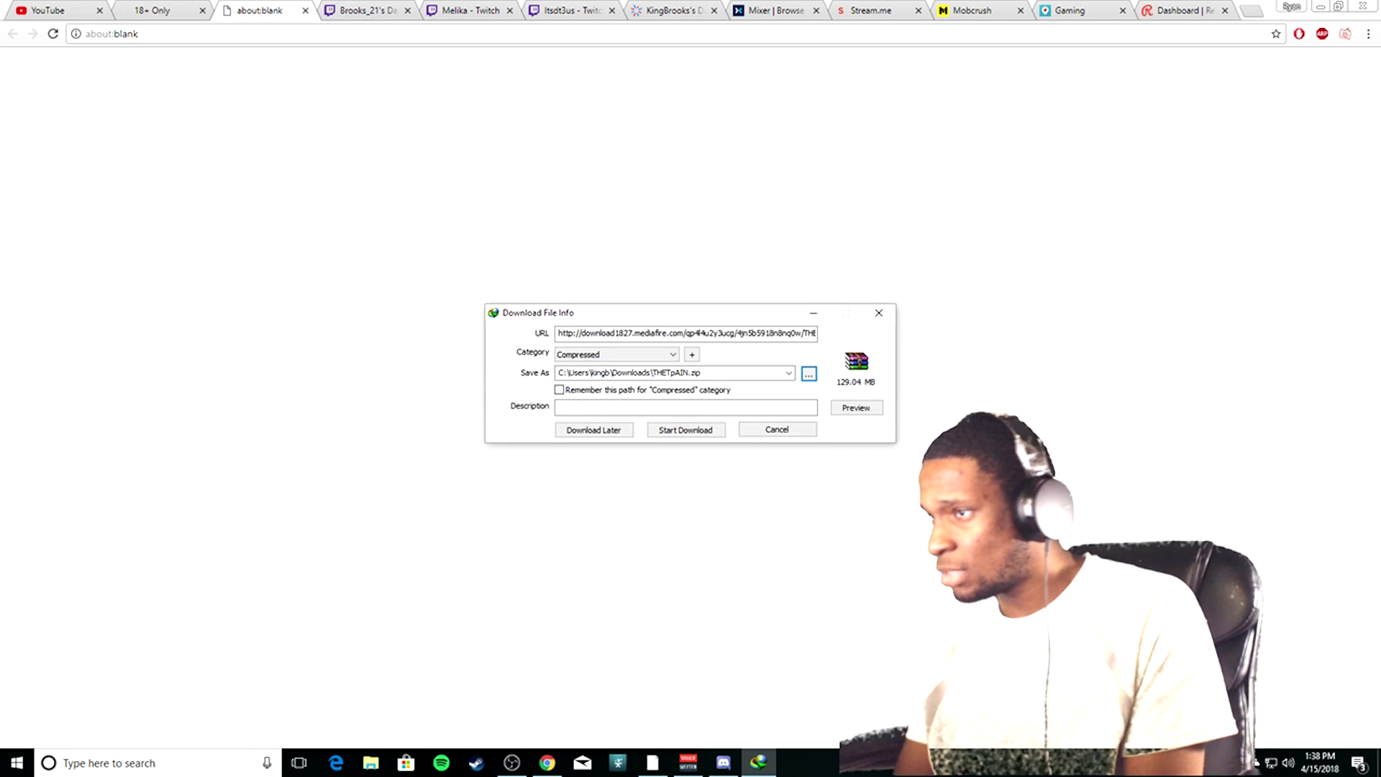
left_click(692, 432)
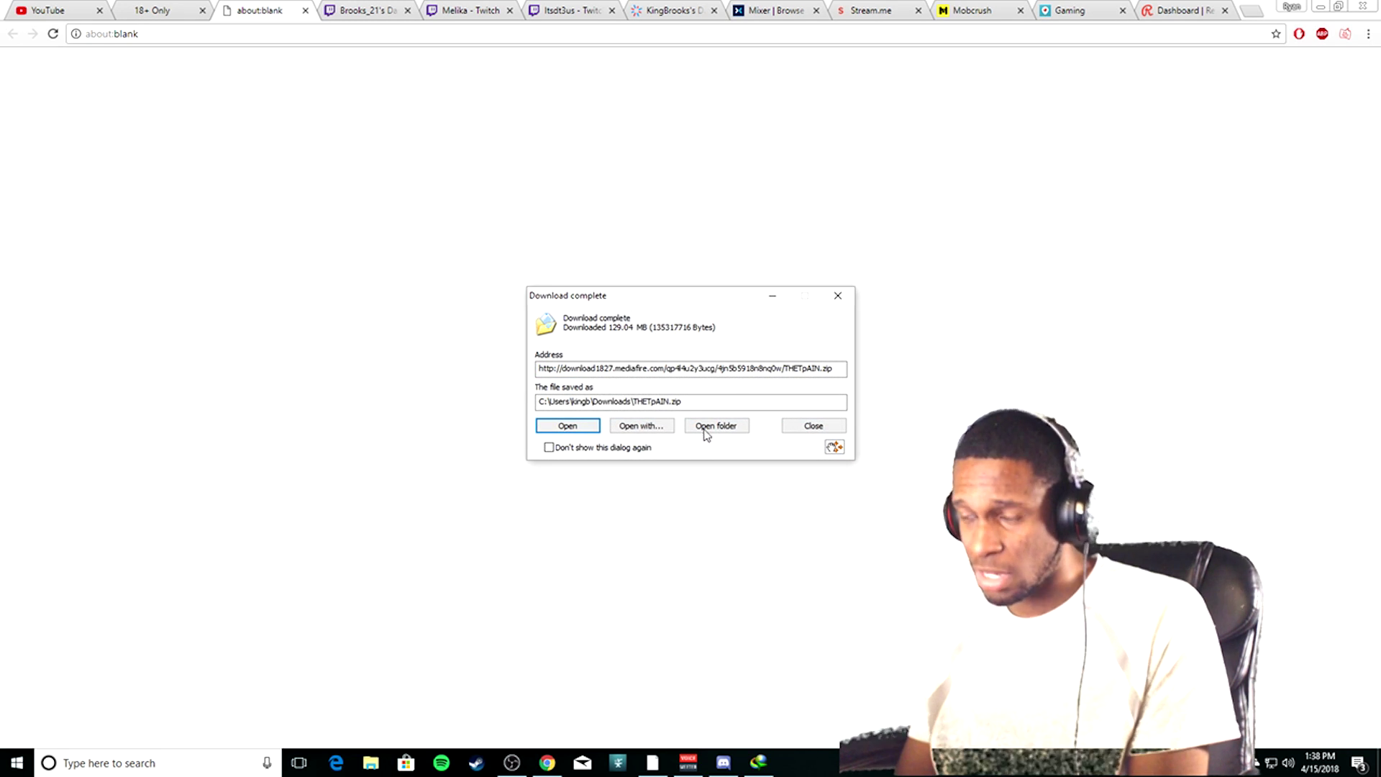
Dismiss the download manager dialogs without reading the integration fix, close the leftover download tabs and minimize the browser
left_click(838, 295)
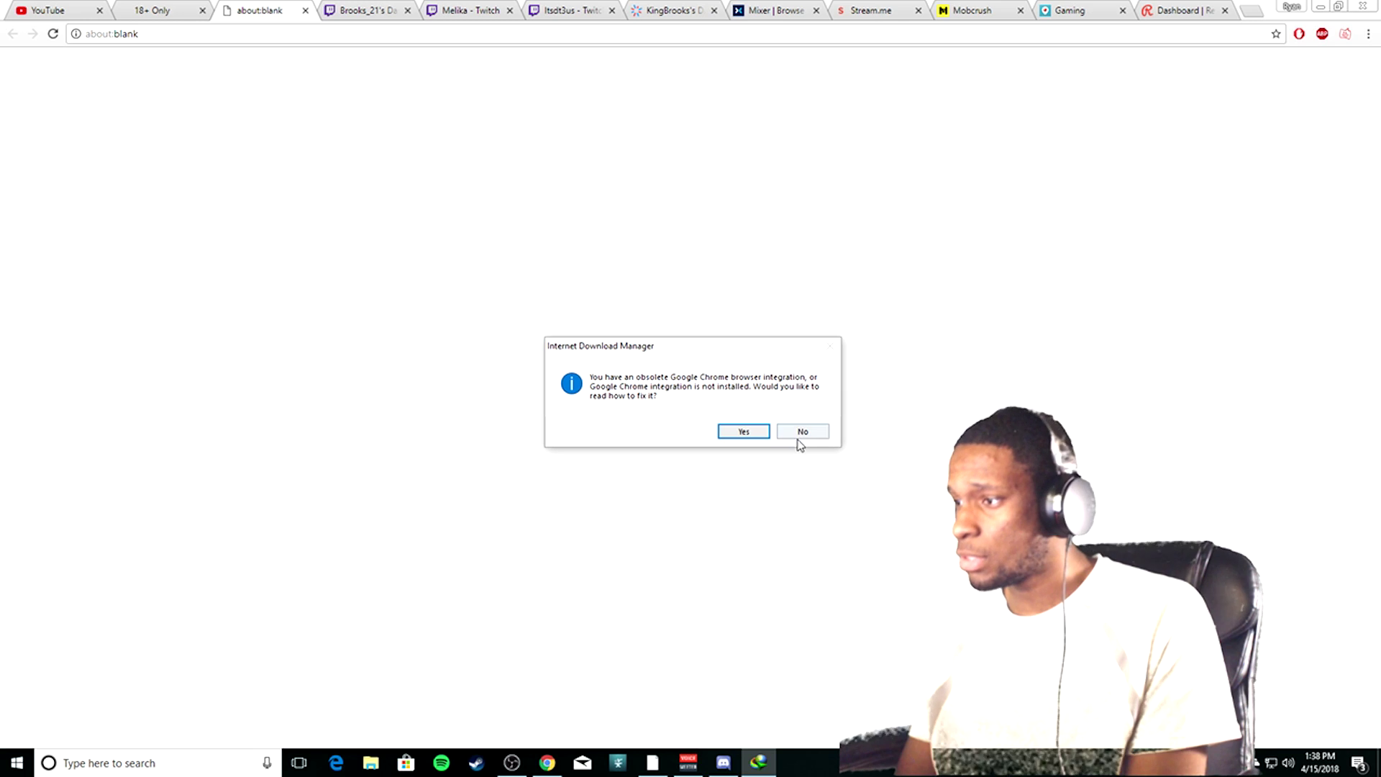
left_click(802, 432)
left_click(203, 11)
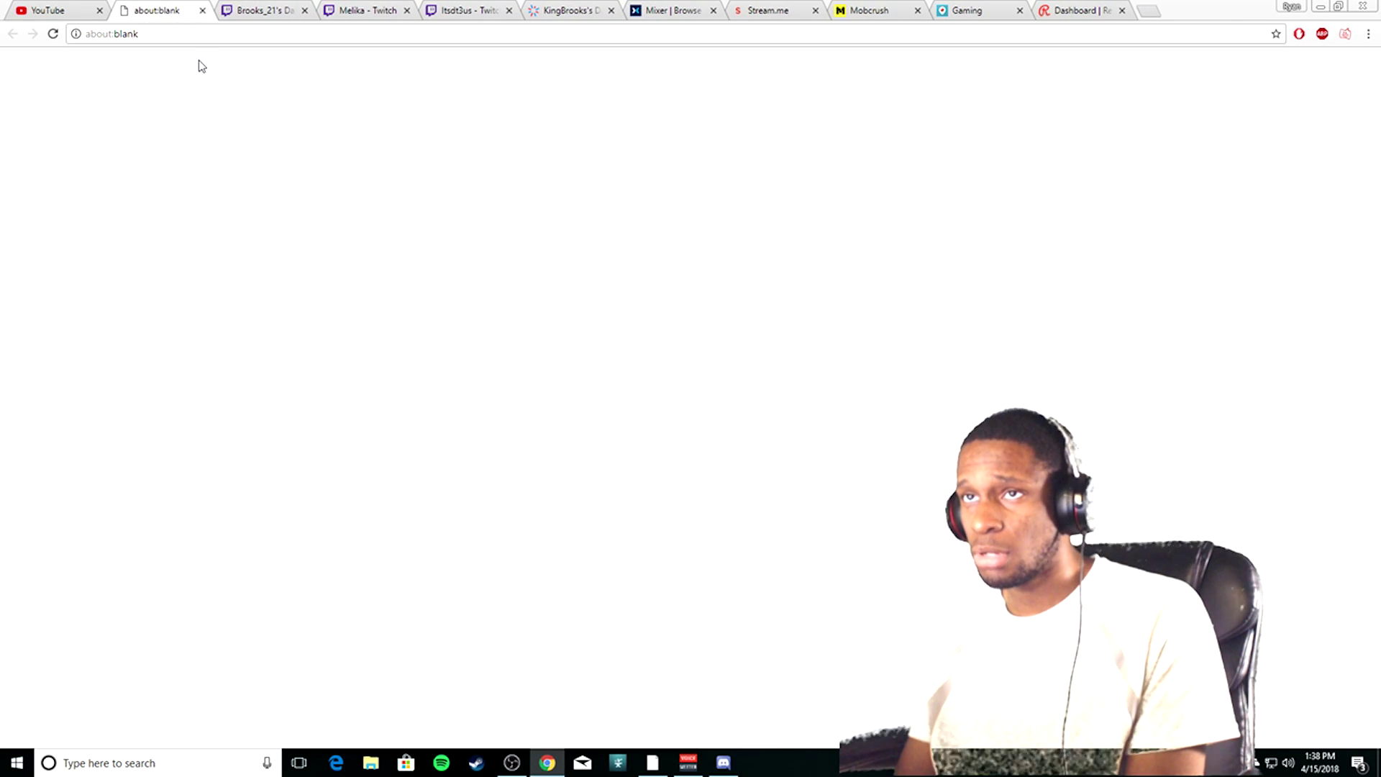
left_click(202, 10)
left_click(92, 11)
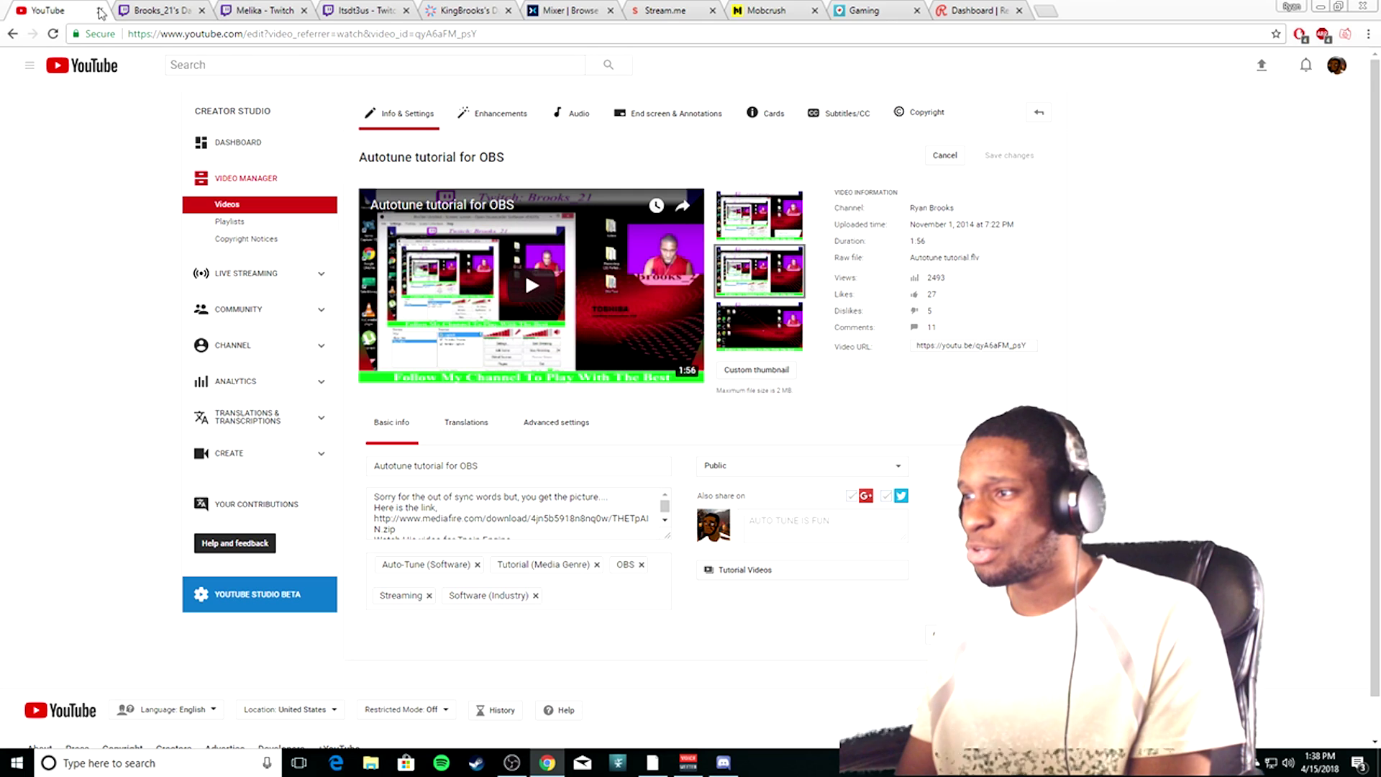
left_click(1321, 6)
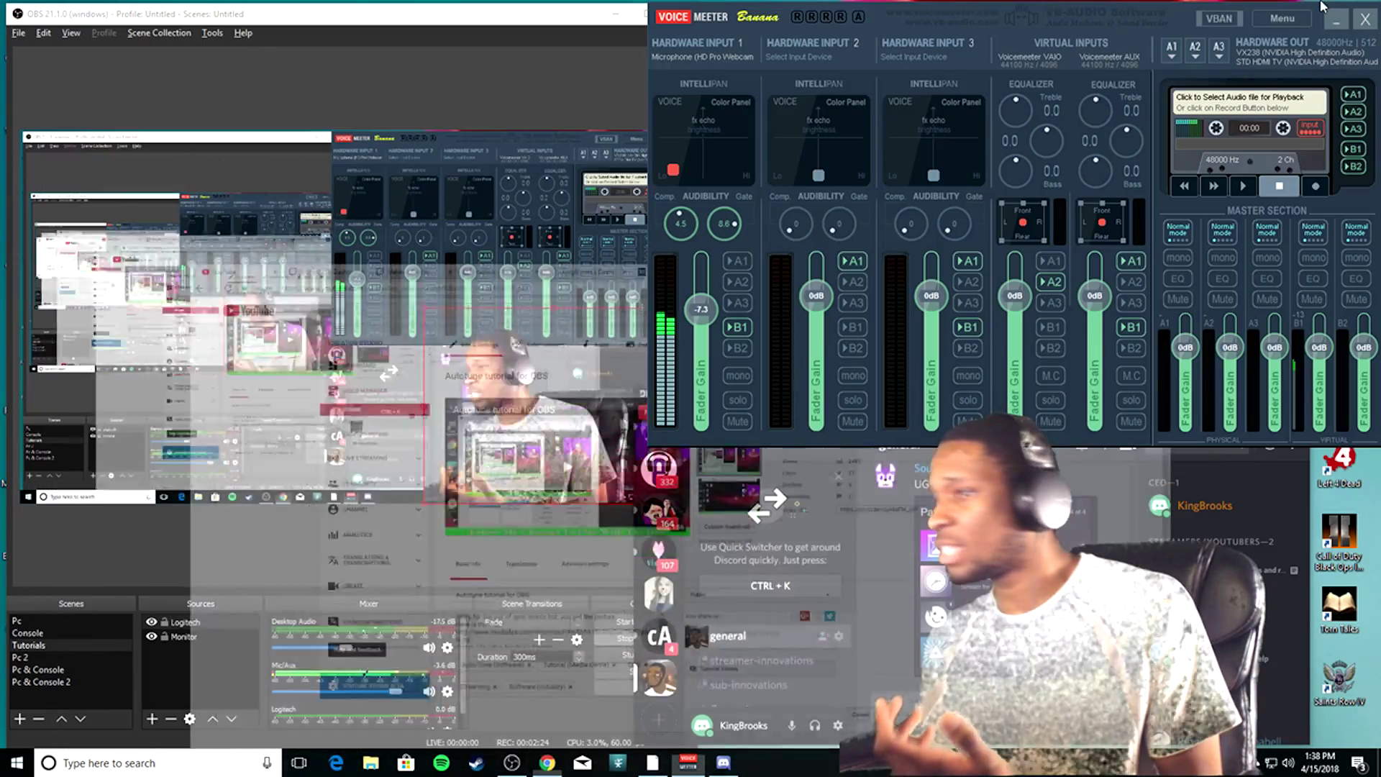
Place the THETpAIN archive from File Explorer's recent files on the desktop and minimize the windows in the way
left_click(370, 763)
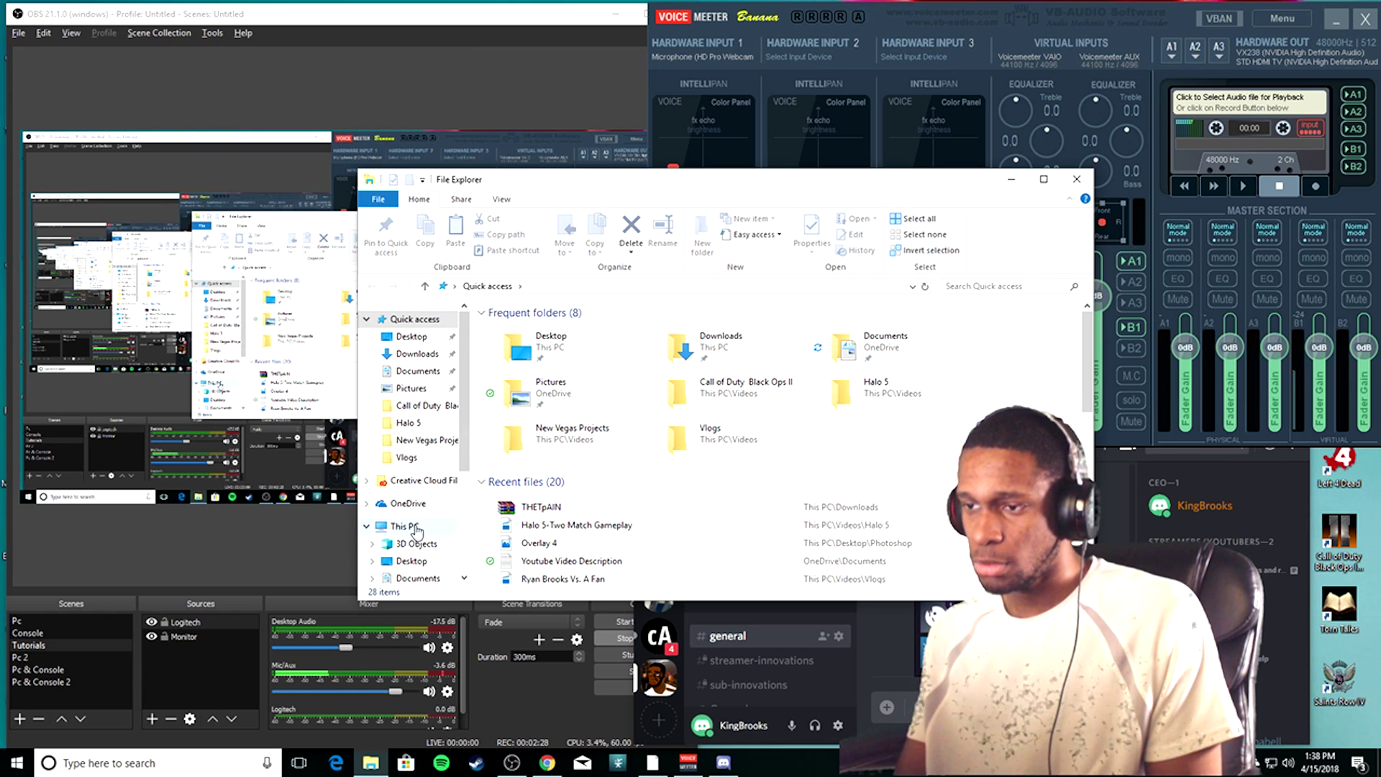
left_click(629, 514)
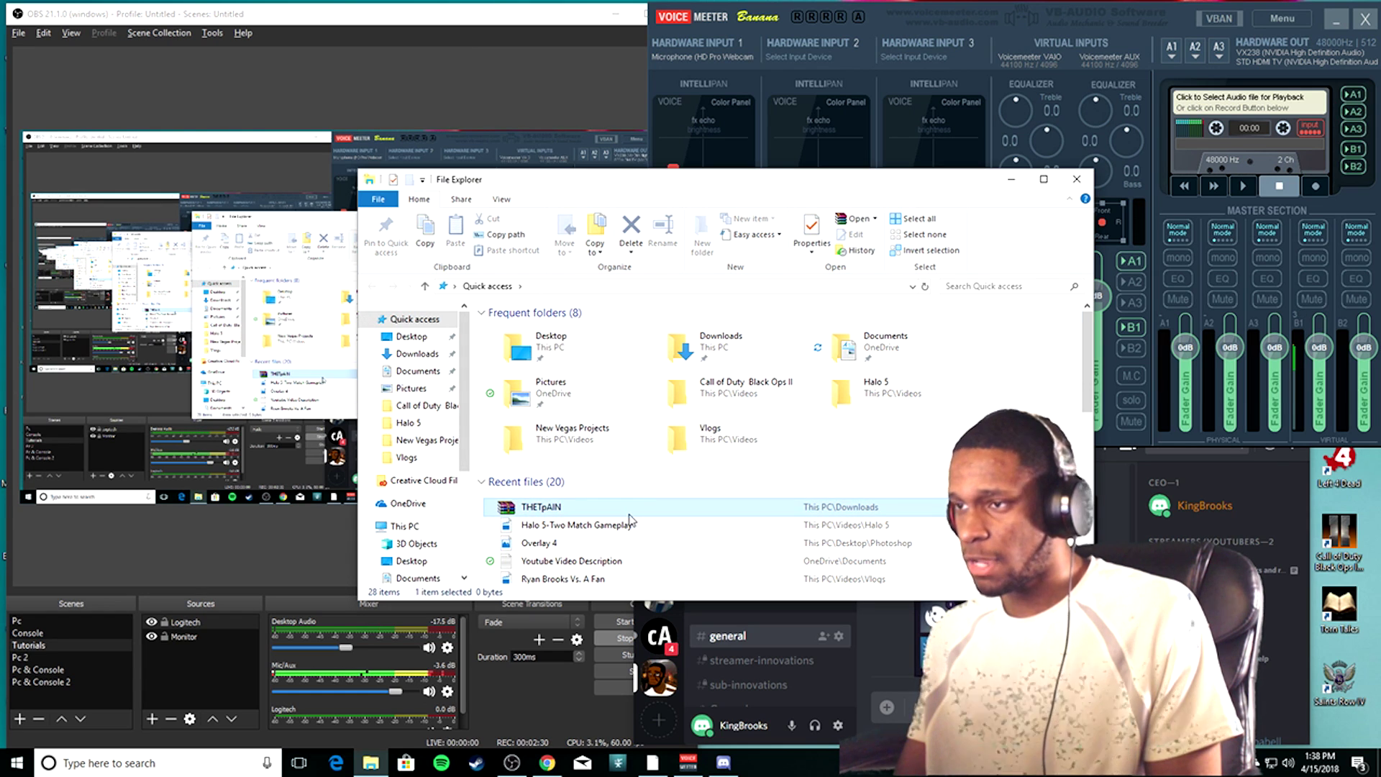
left_click(1336, 19)
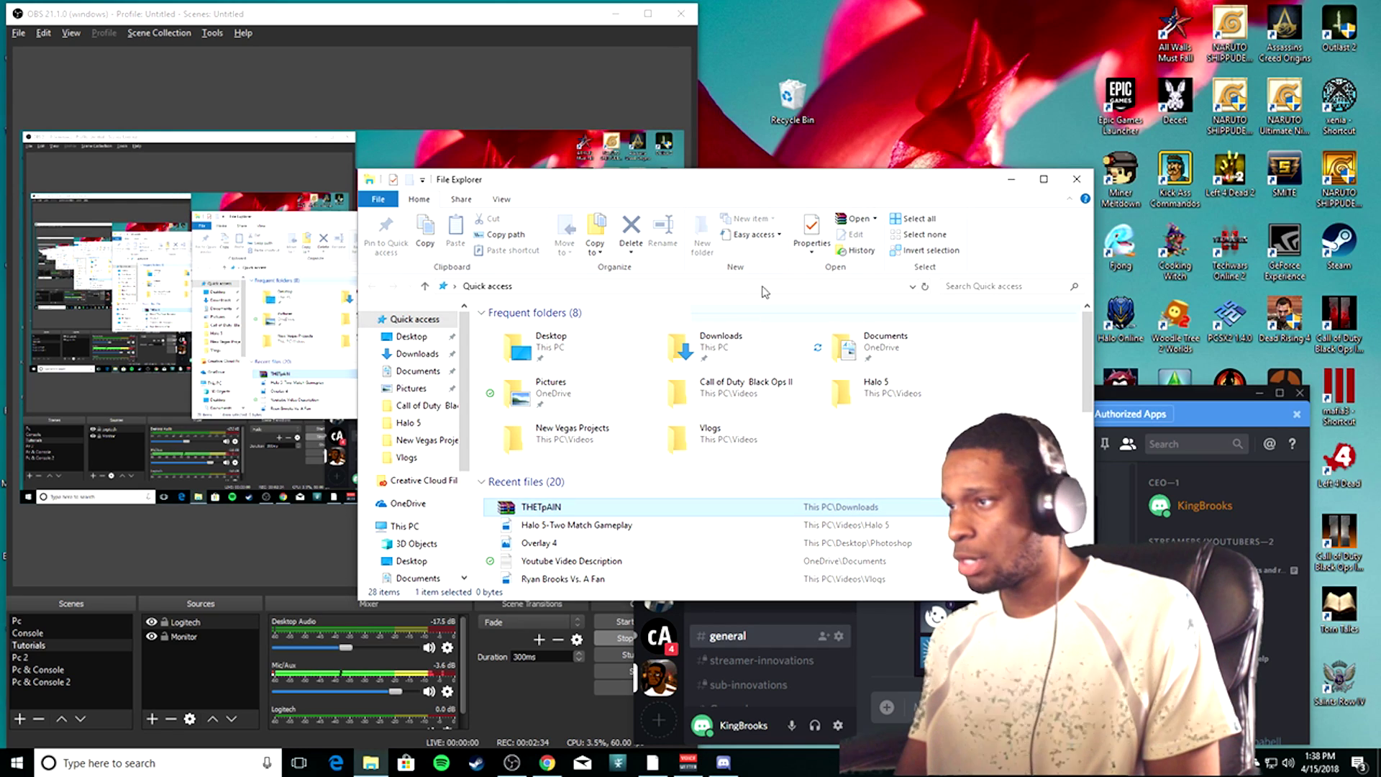
left_click_drag(547, 507, 939, 101)
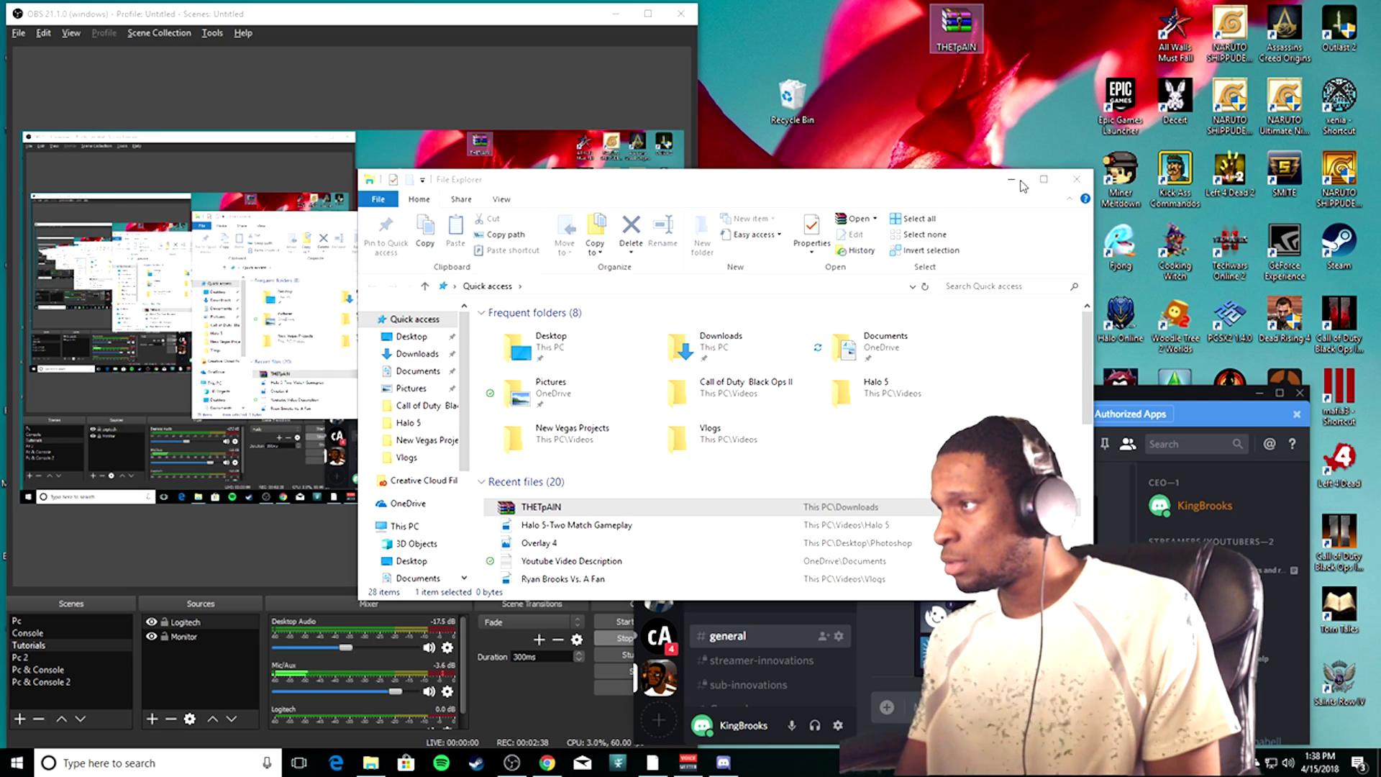
left_click(1021, 182)
Open the THETpAIN archive in WinRAR, dismiss the license notice and open the iZotope T-Pain Effects Bundle folder
double_click(975, 22)
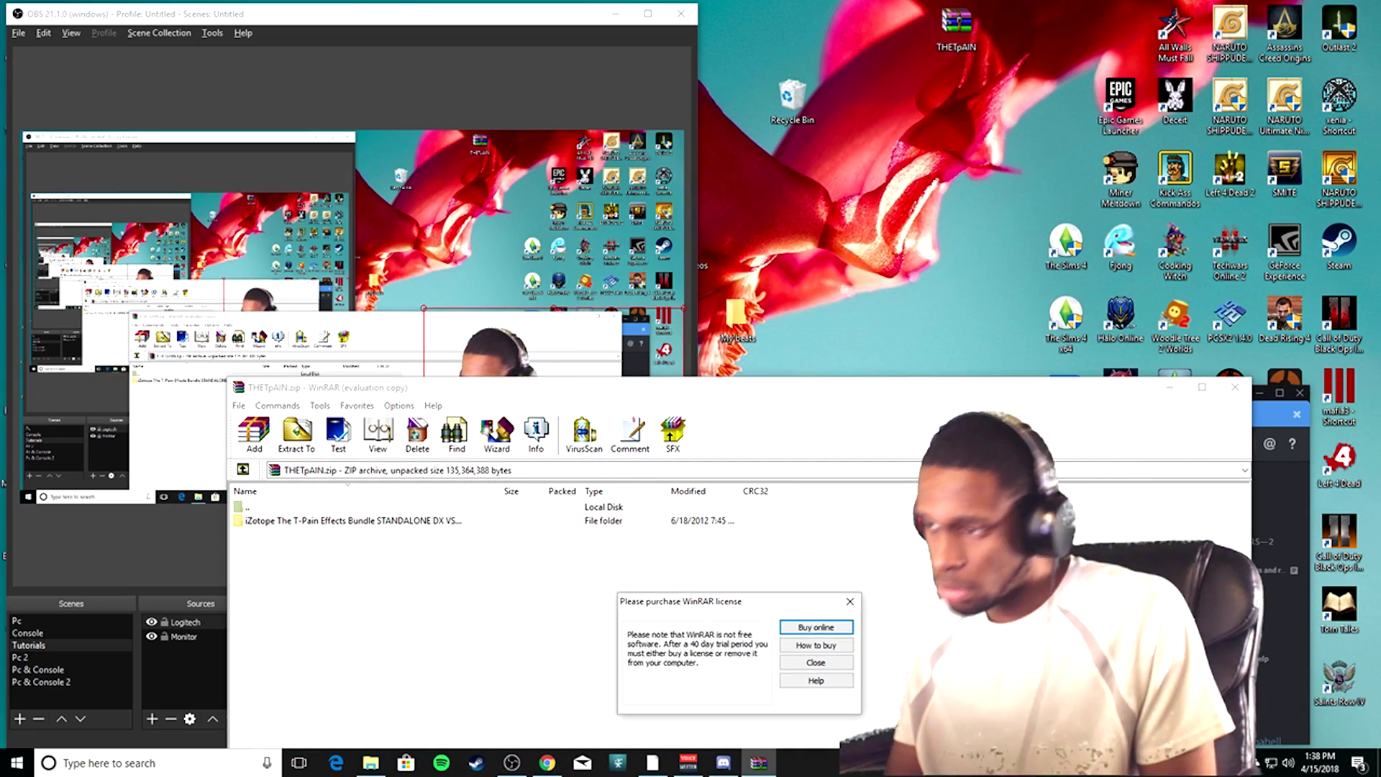
left_click(850, 602)
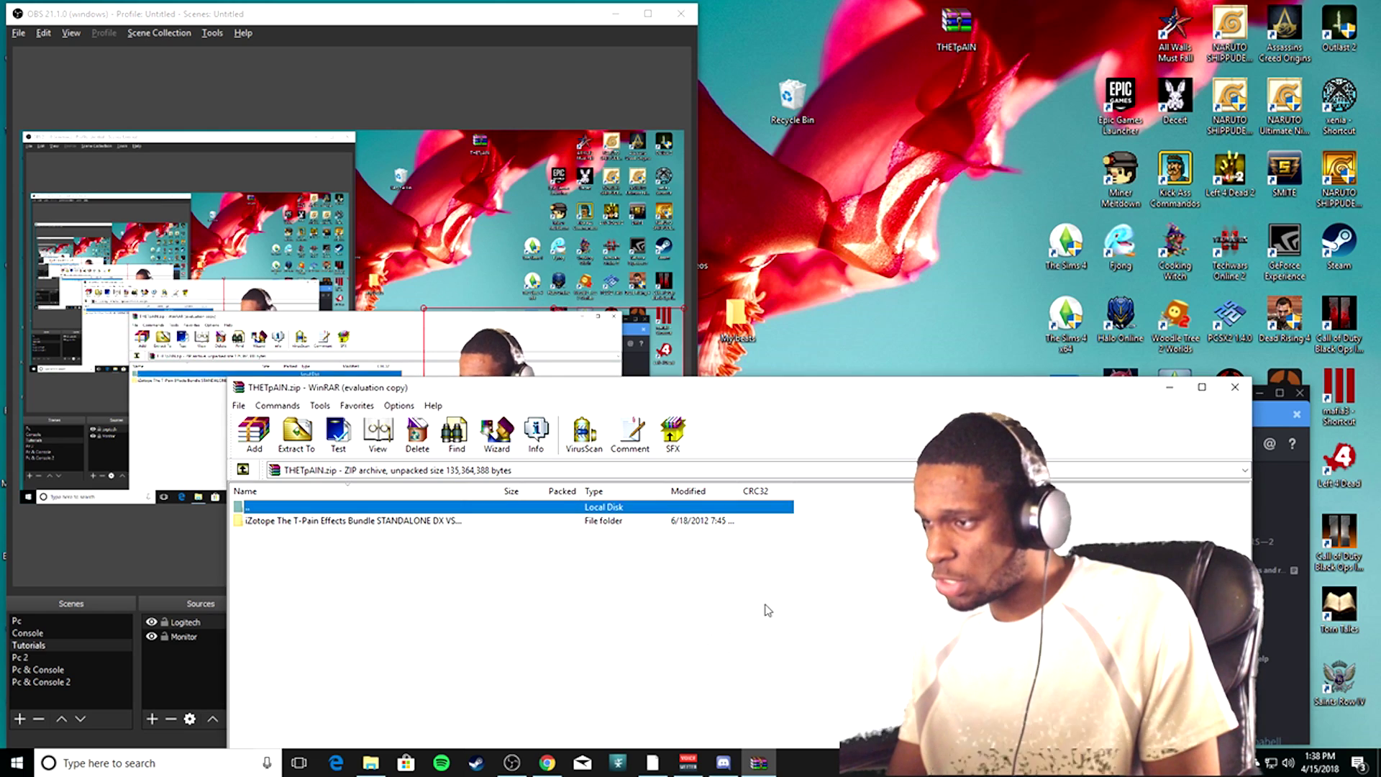
double_click(419, 523)
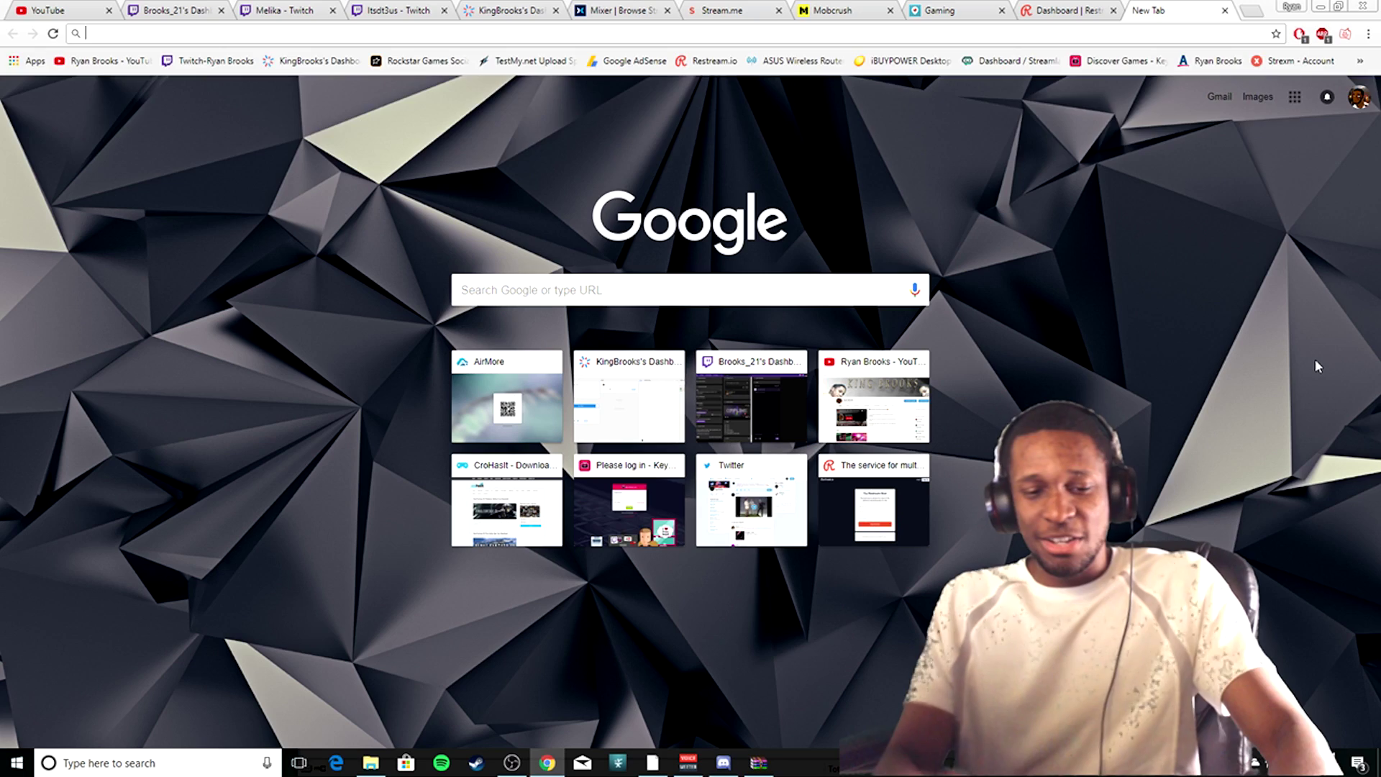
View the Discord website's download page in the browser and close its tab
type("discord")
key("Return")
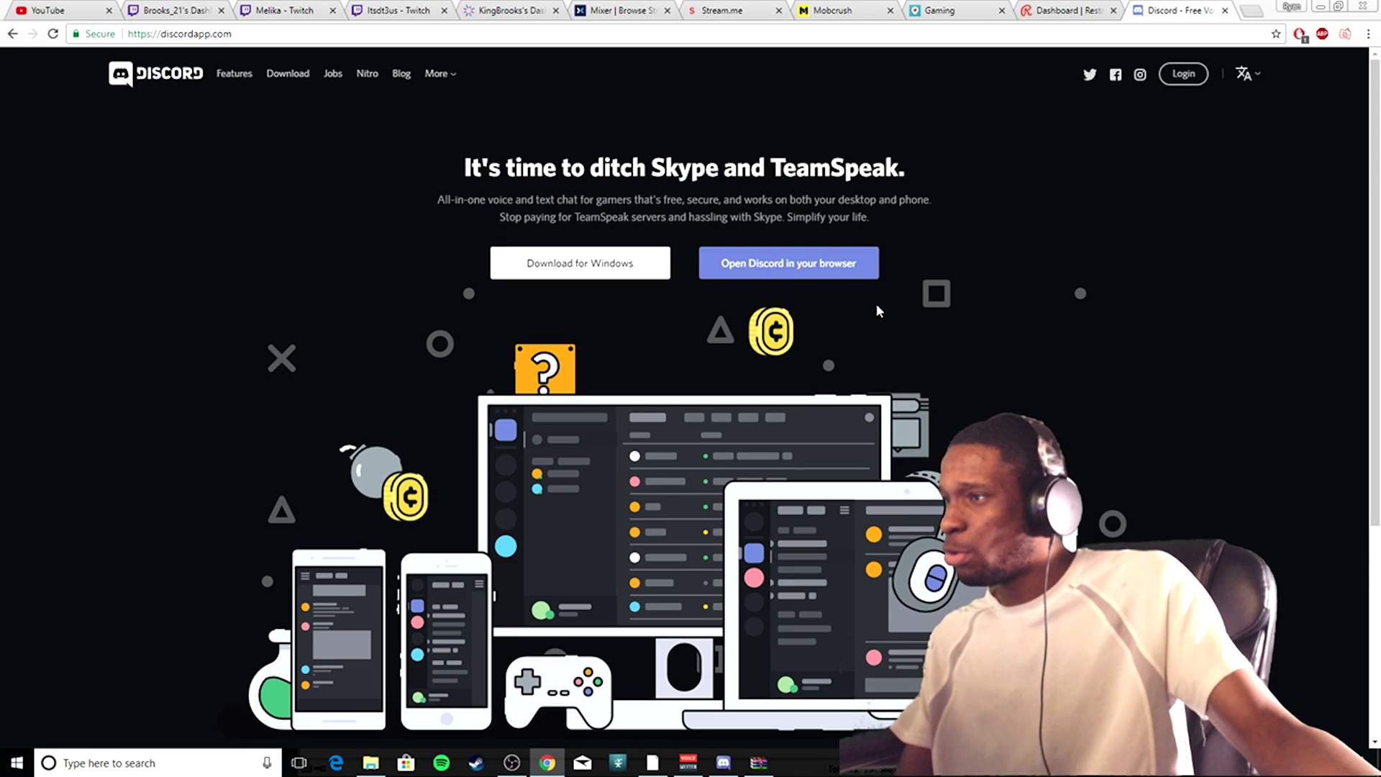
key("ctrl+w")
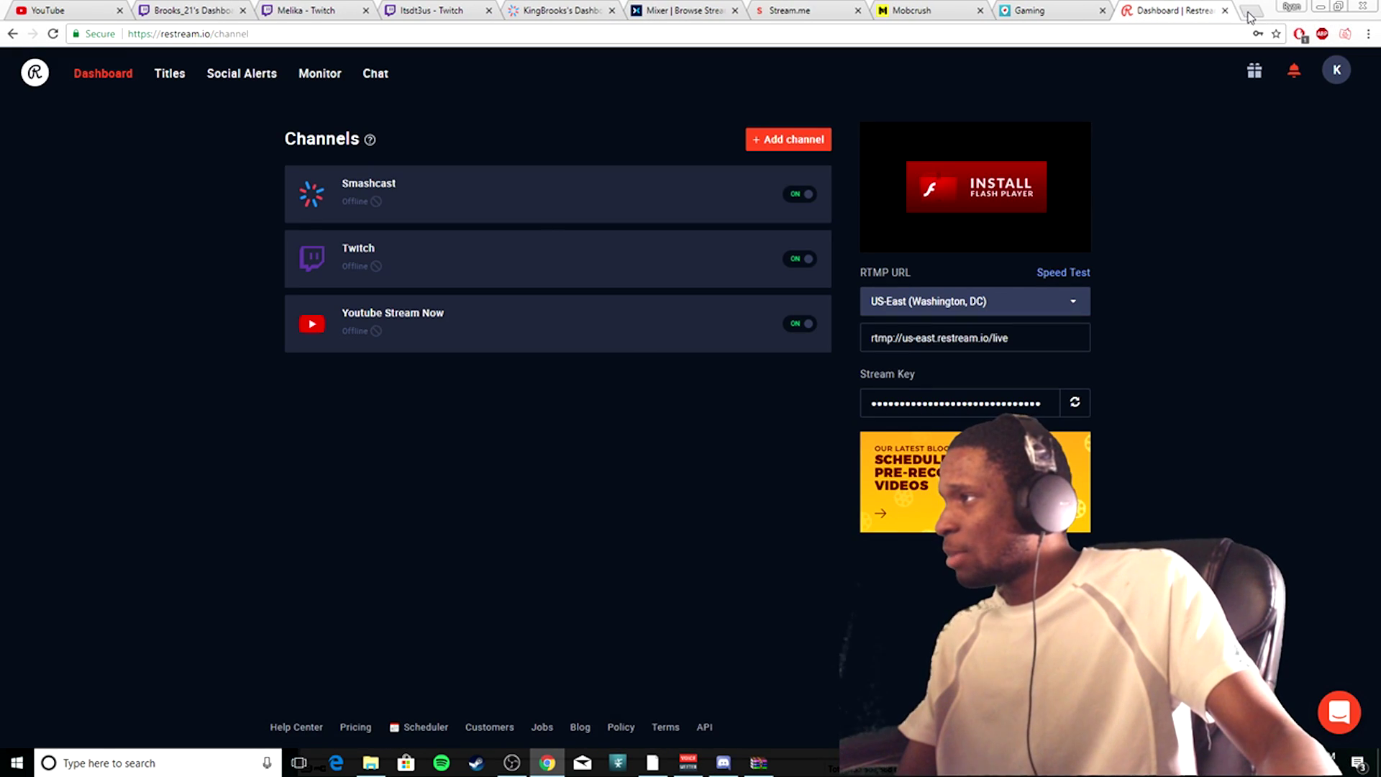
Open a new browser tab and briefly show the Voicemeeter Banana window over it
left_click(1252, 10)
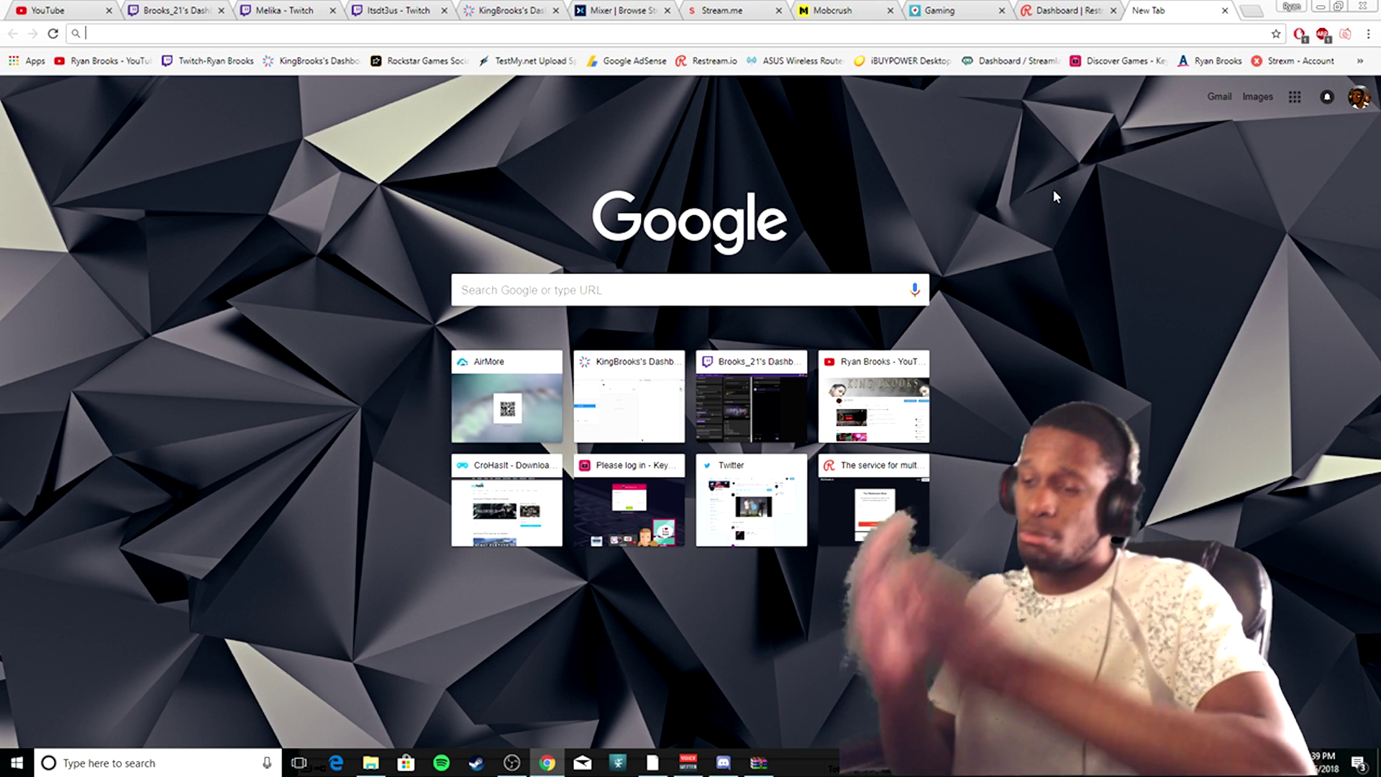
left_click(692, 762)
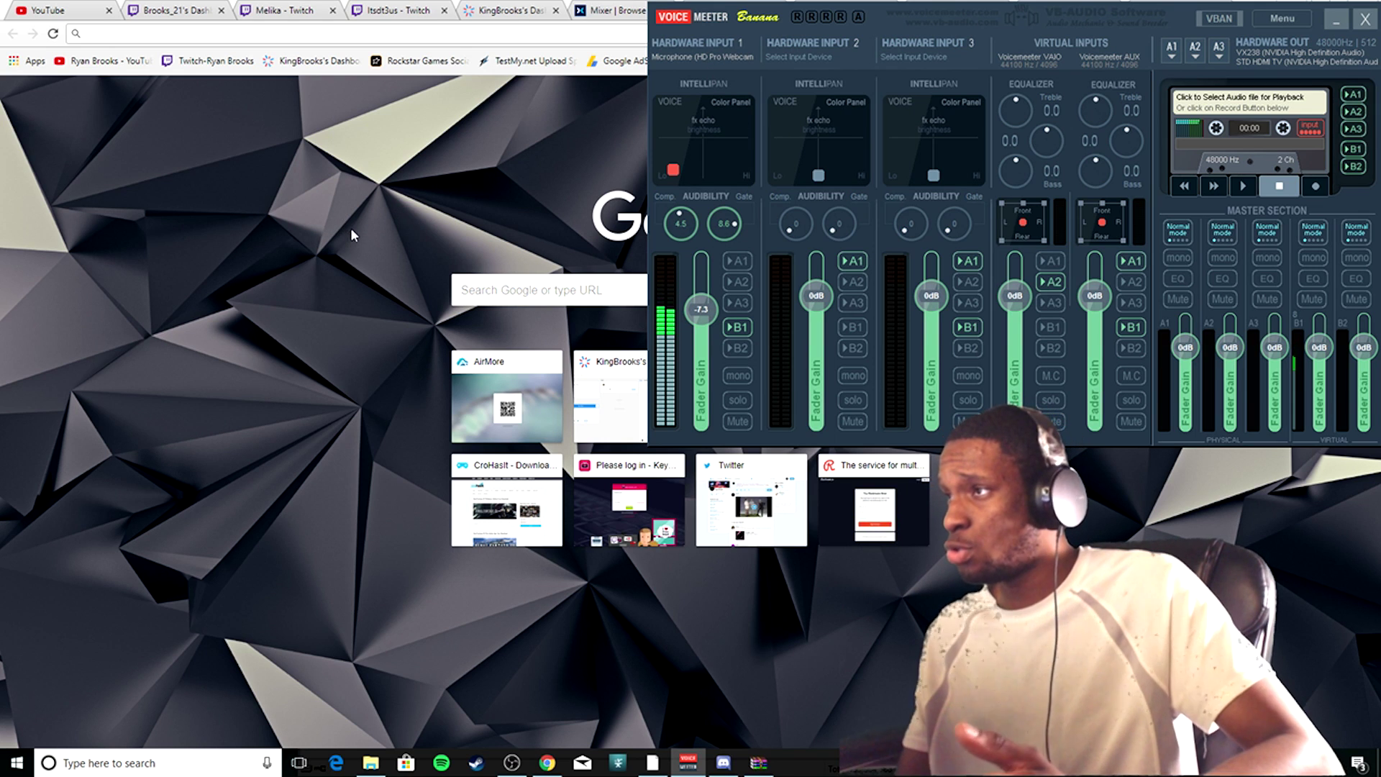
left_click(395, 235)
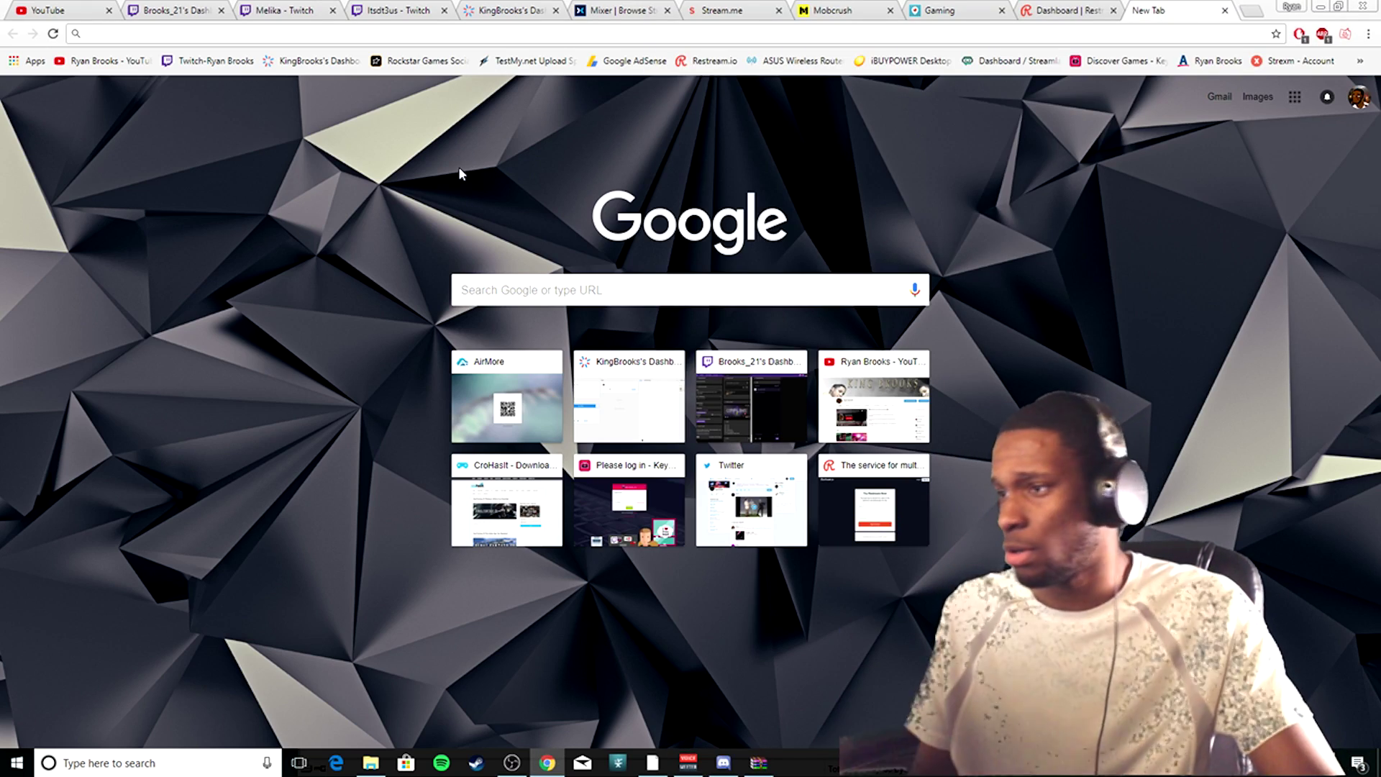
Search for voicemeeter banana and open the VB-Audio product page at its download and install options
left_click(550, 295)
type("voicemeeter")
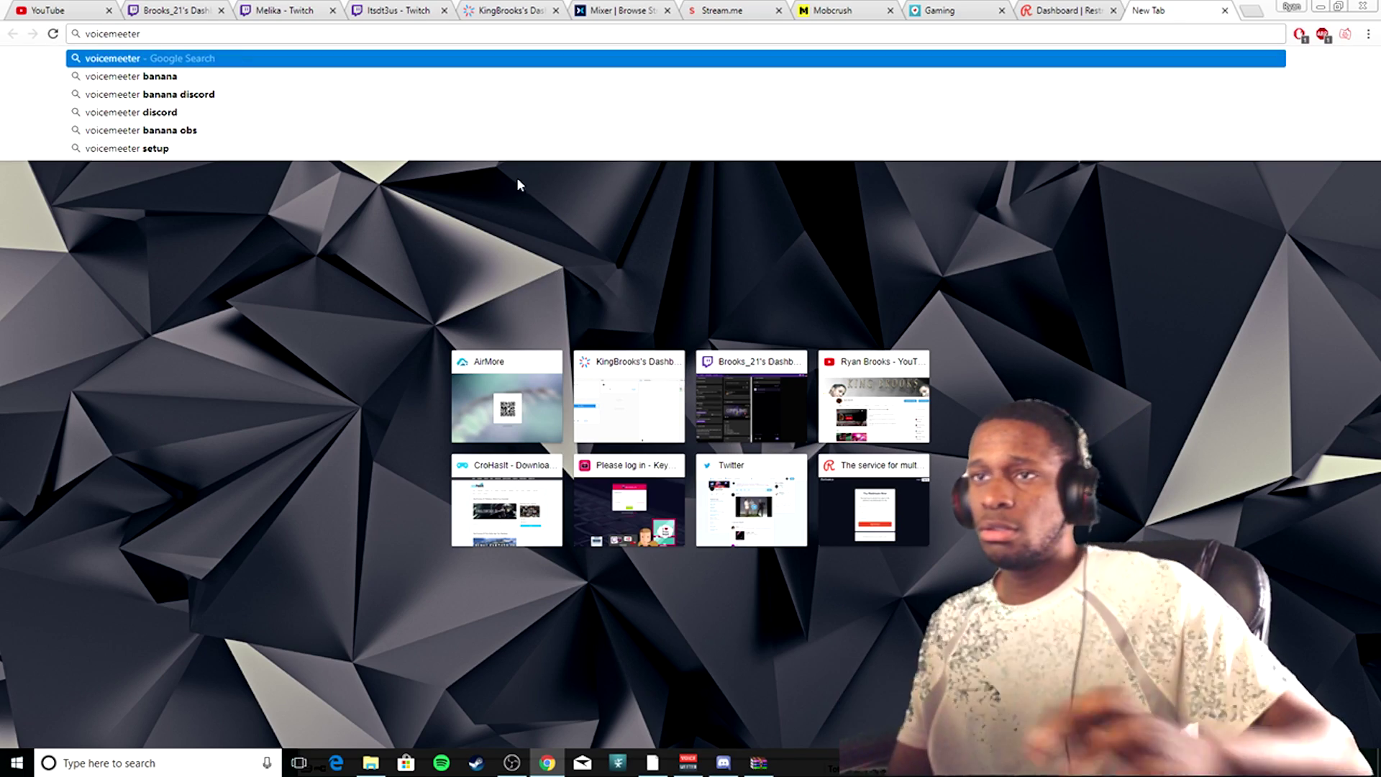
left_click(237, 76)
left_click(240, 181)
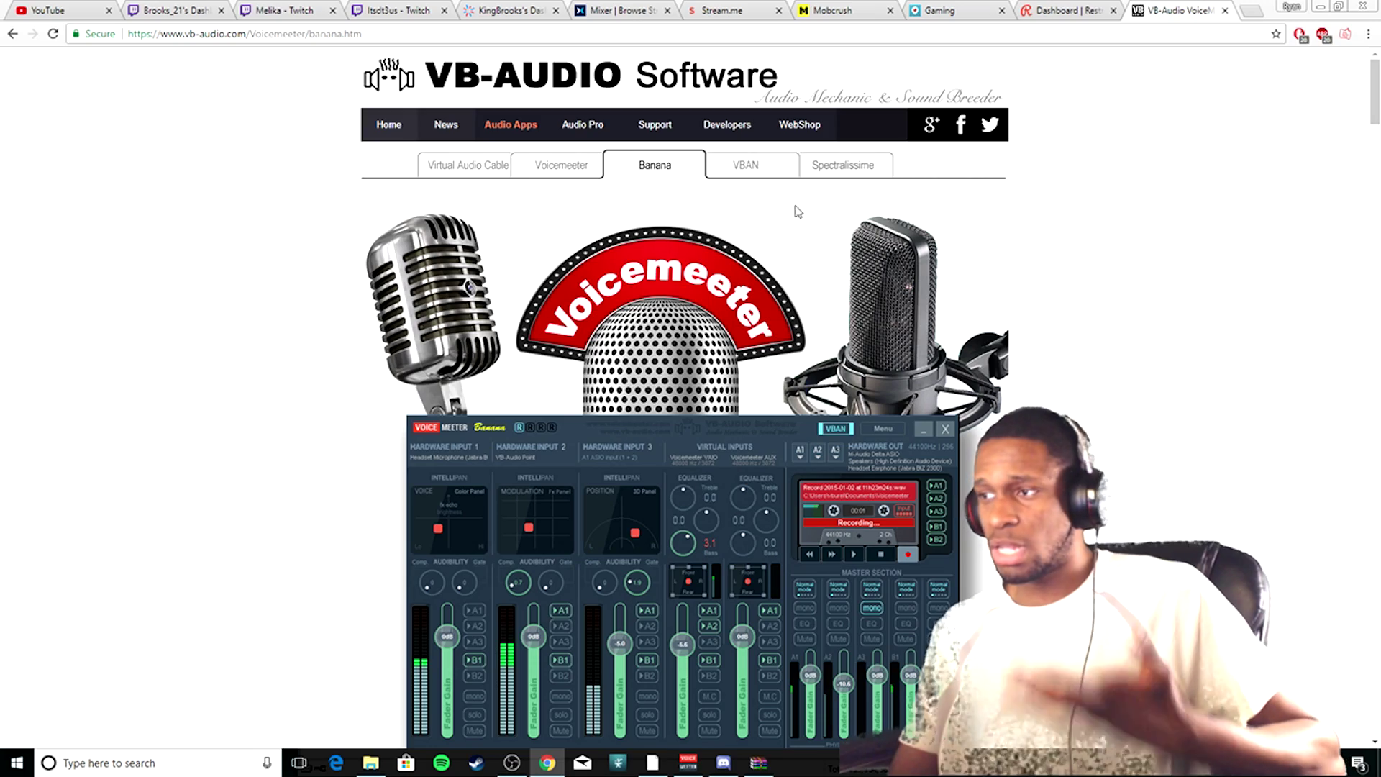
scroll(797, 211, "down", 5)
scroll(615, 358, "up", 3)
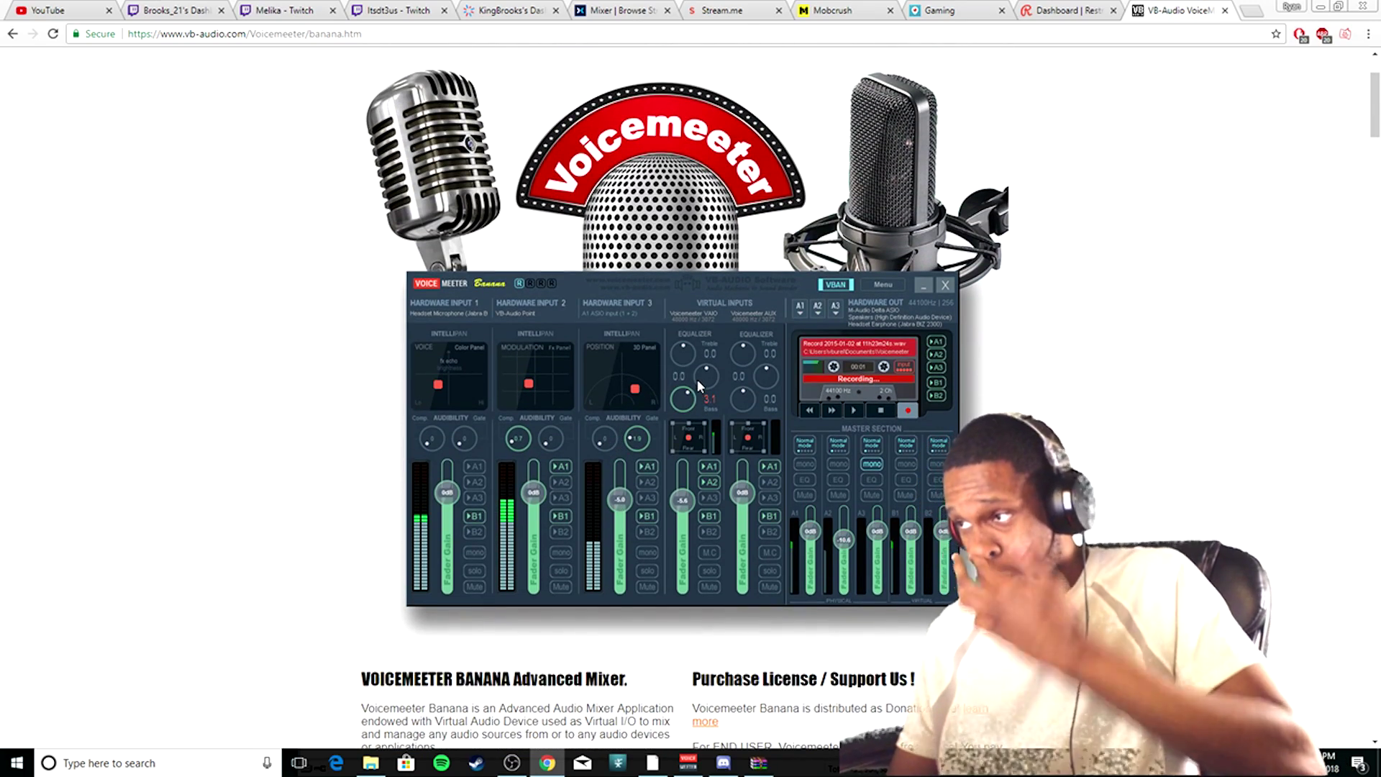
scroll(723, 424, "down", 8)
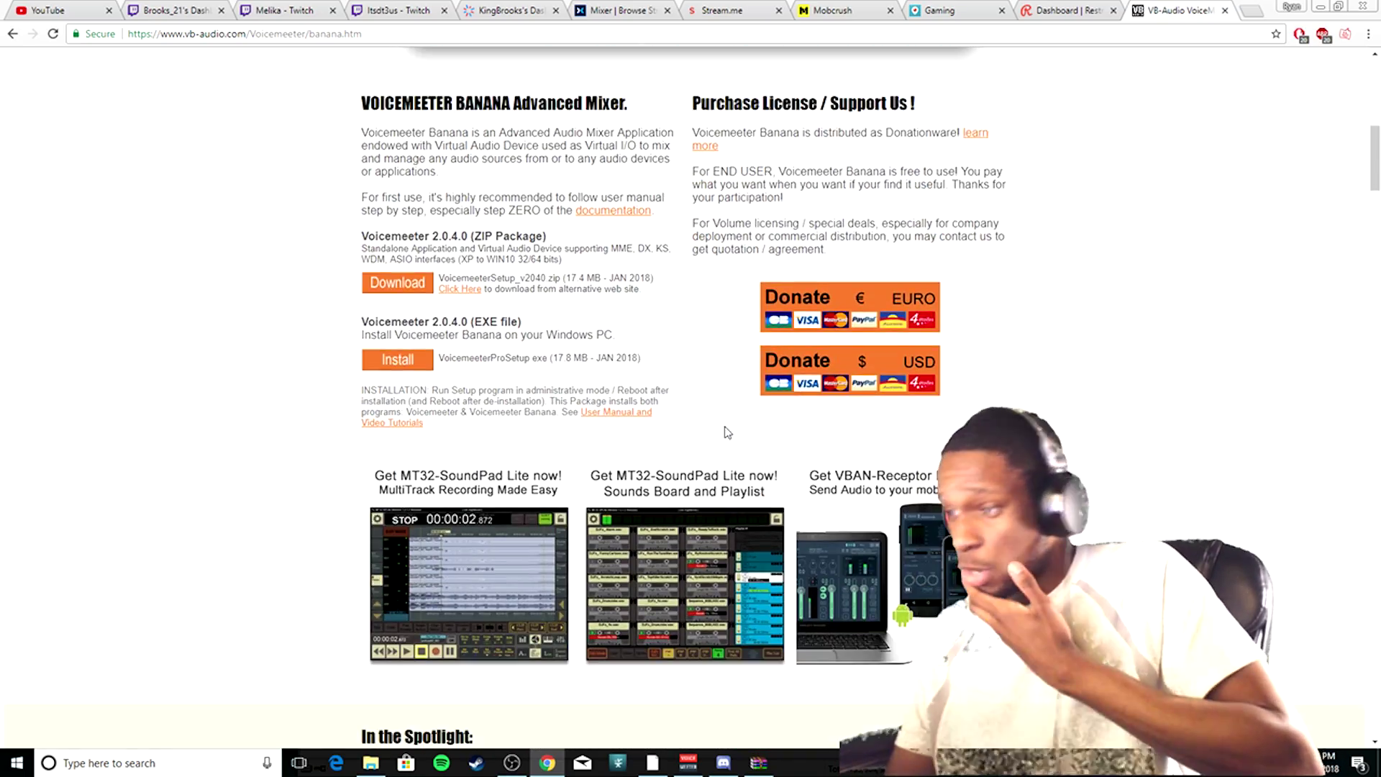
Look over the Voicemeeter Banana download page and clear the browser and Voicemeeter windows off the screen
scroll(726, 430, "up", 4)
scroll(502, 461, "down", 1)
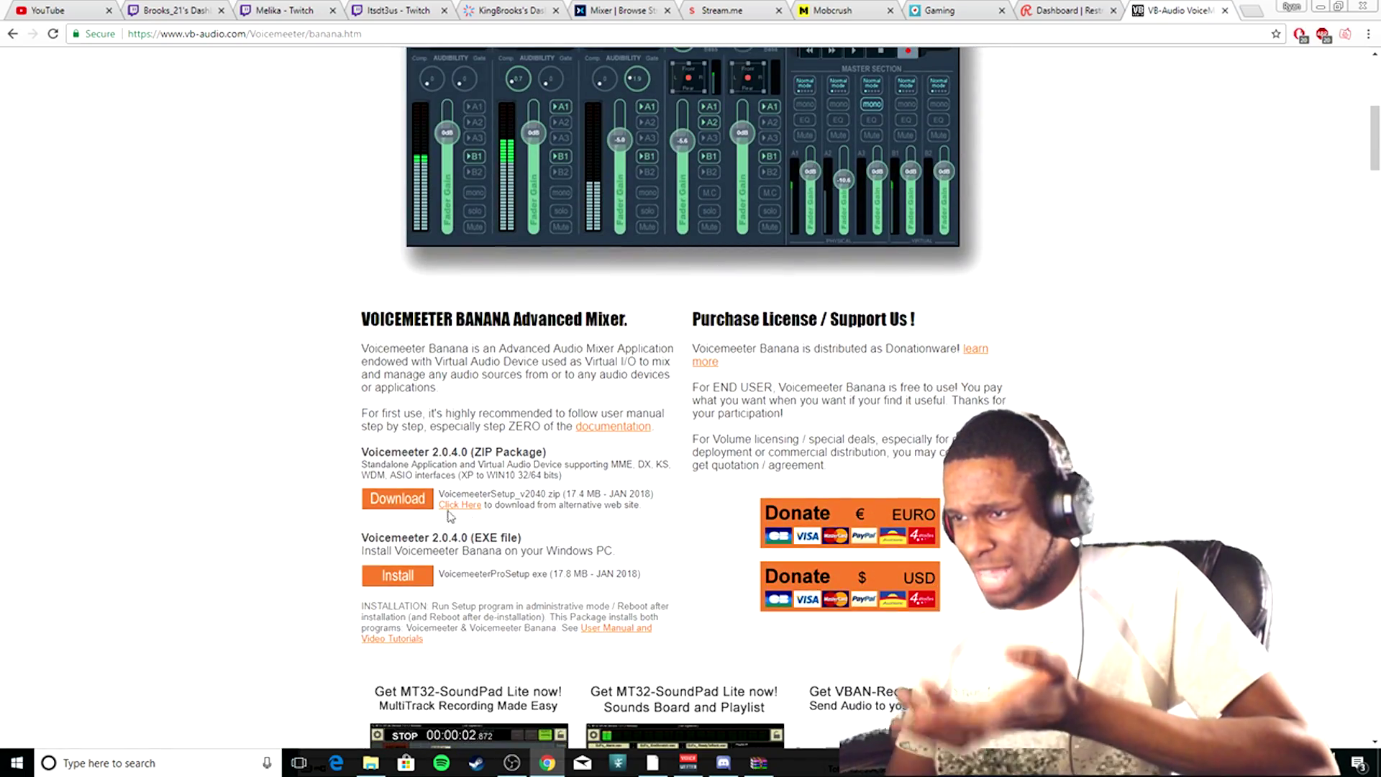
scroll(981, 364, "up", 7)
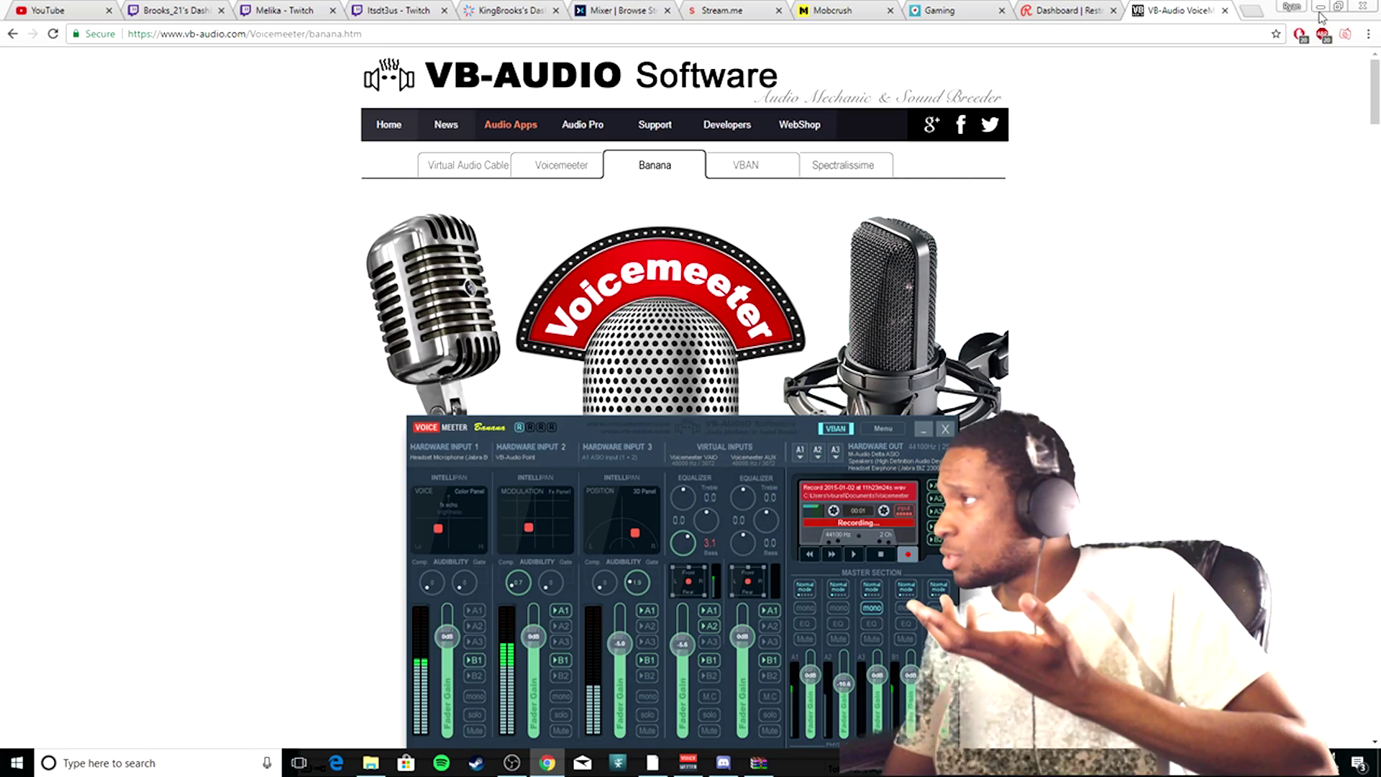
left_click(1226, 10)
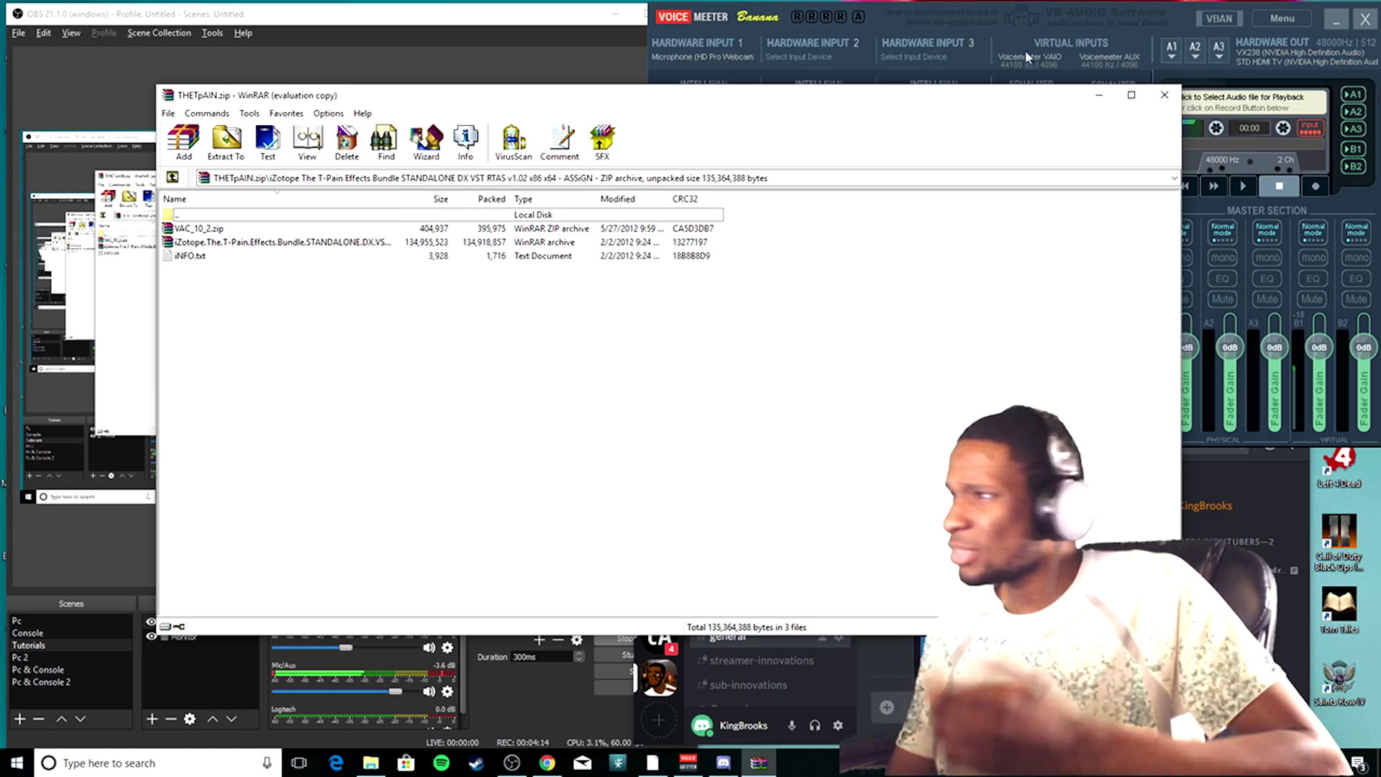
left_click(1365, 25)
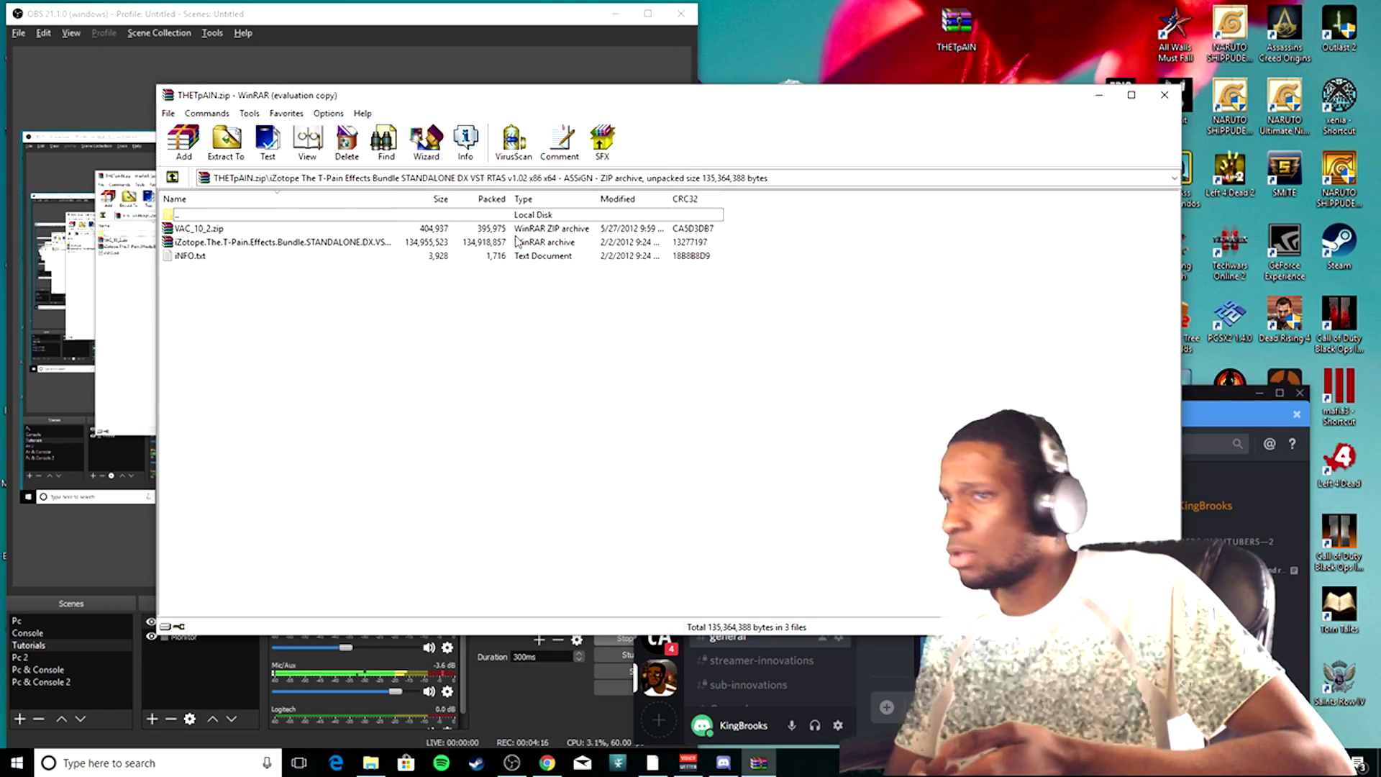
Copy the iZotope T-Pain Effects Bundle archive from THETpAIN.zip to the desktop and open it in WinRAR, dismissing the license notice
left_click_drag(516, 241, 957, 28)
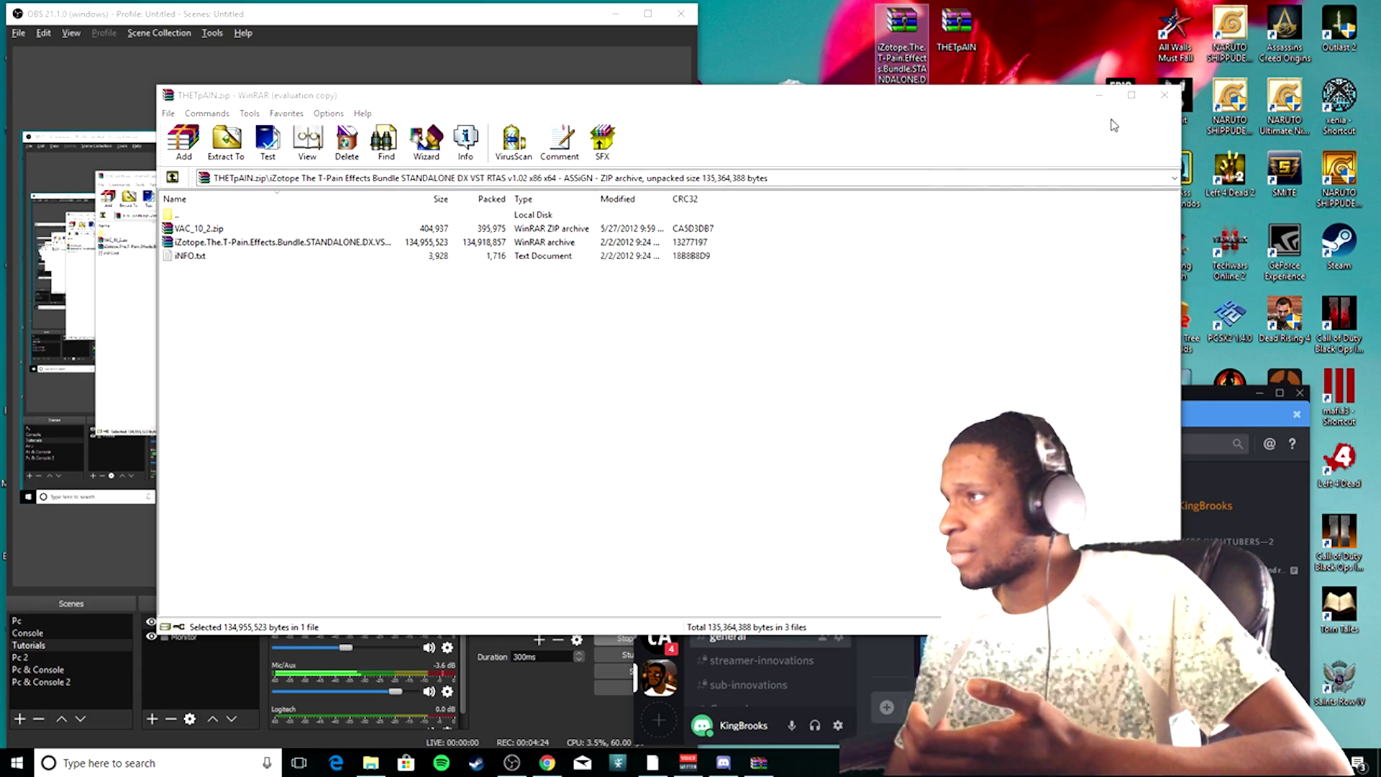
left_click(1098, 96)
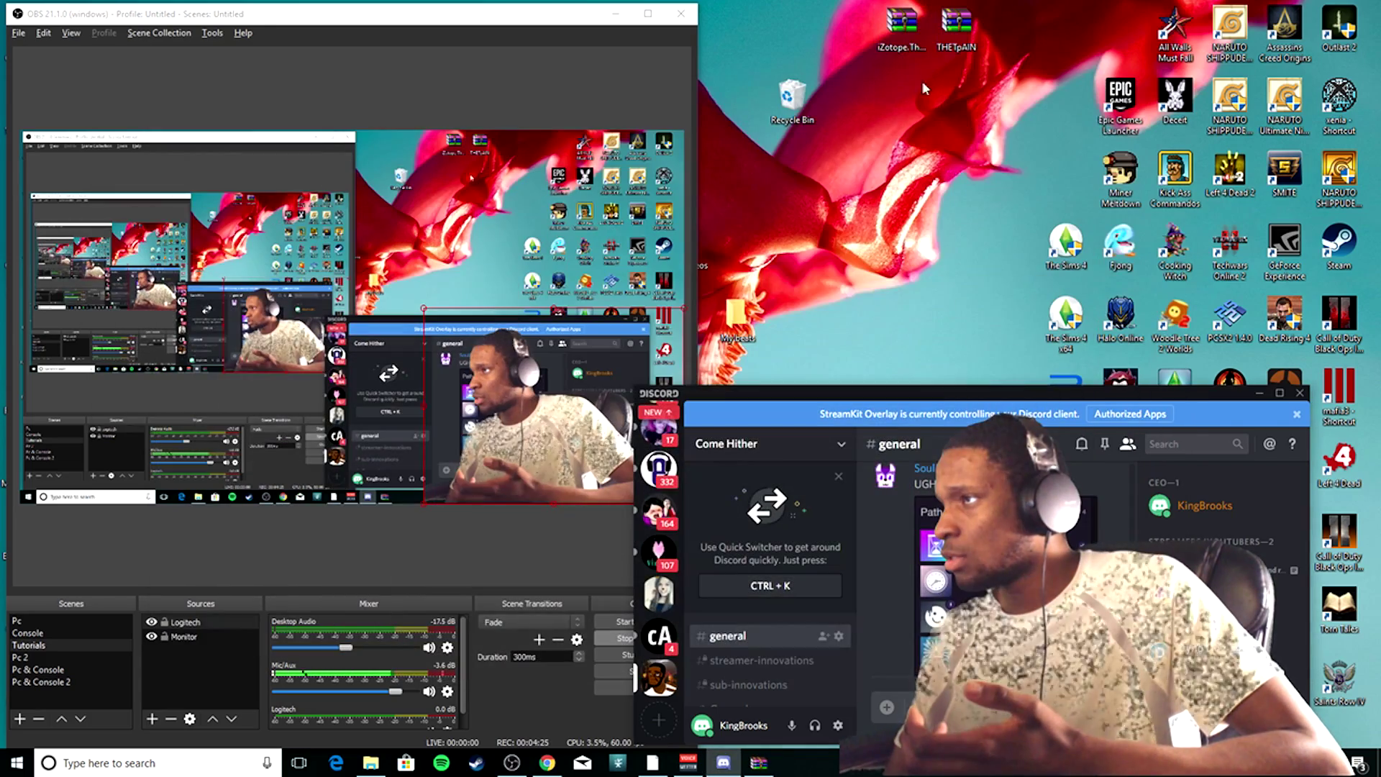
double_click(901, 26)
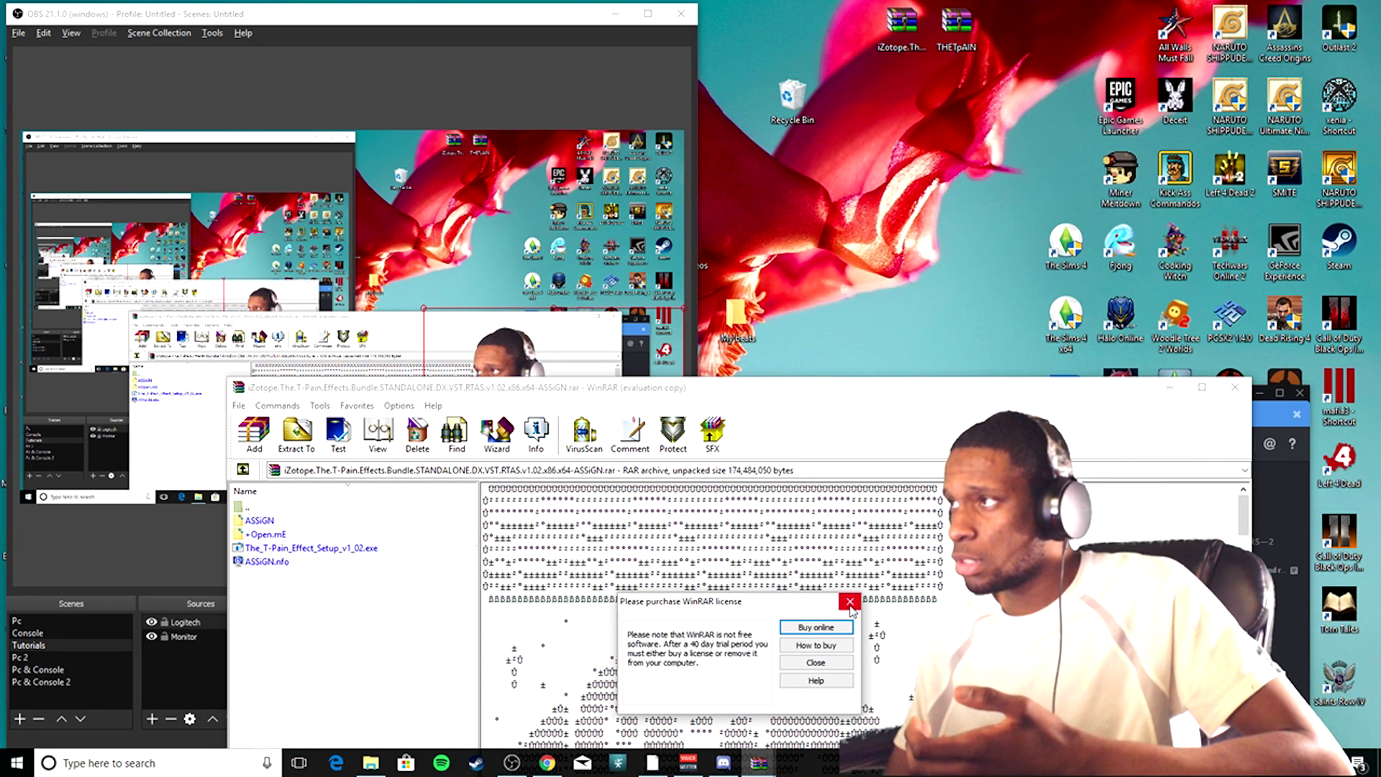
left_click(850, 602)
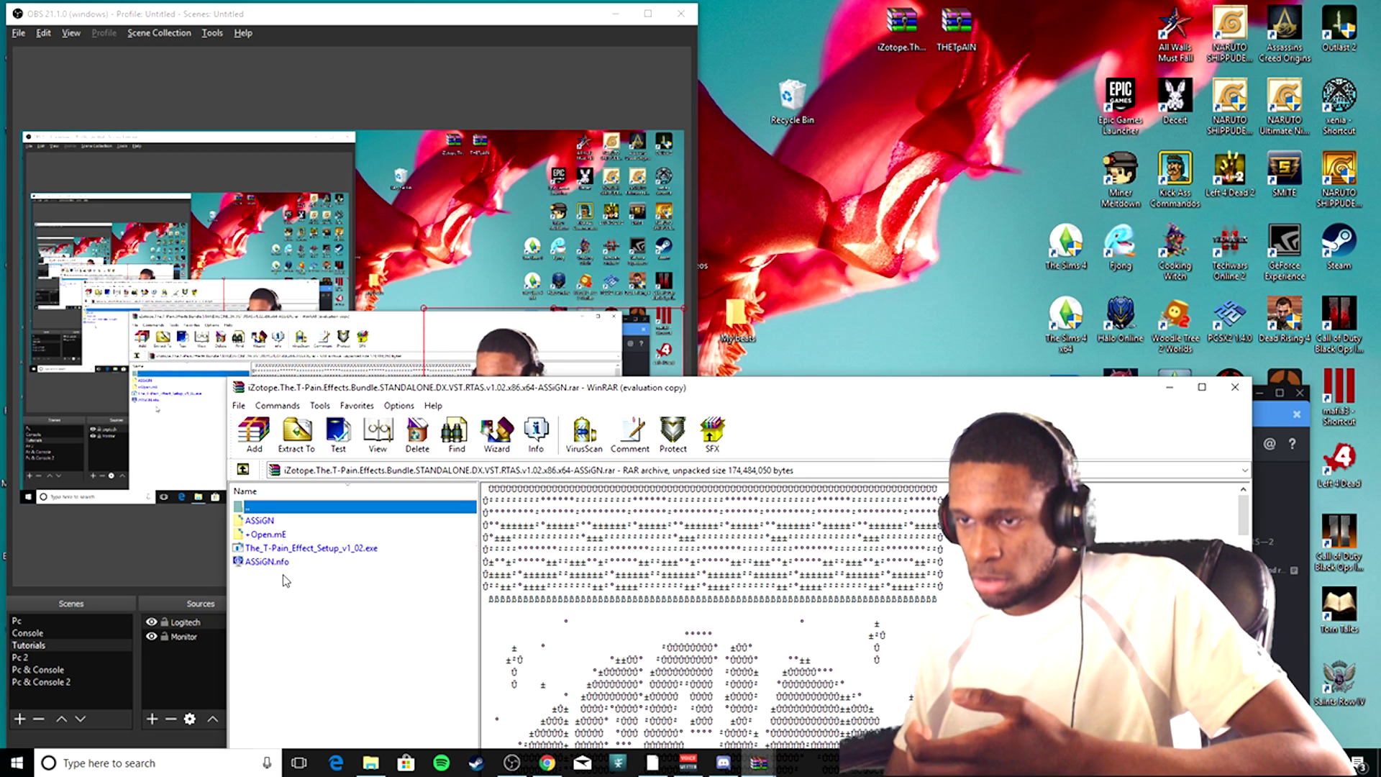
Examine the file names inside the iZotope archive in the maximized WinRAR window and return to the desktop
key("ctrl+a")
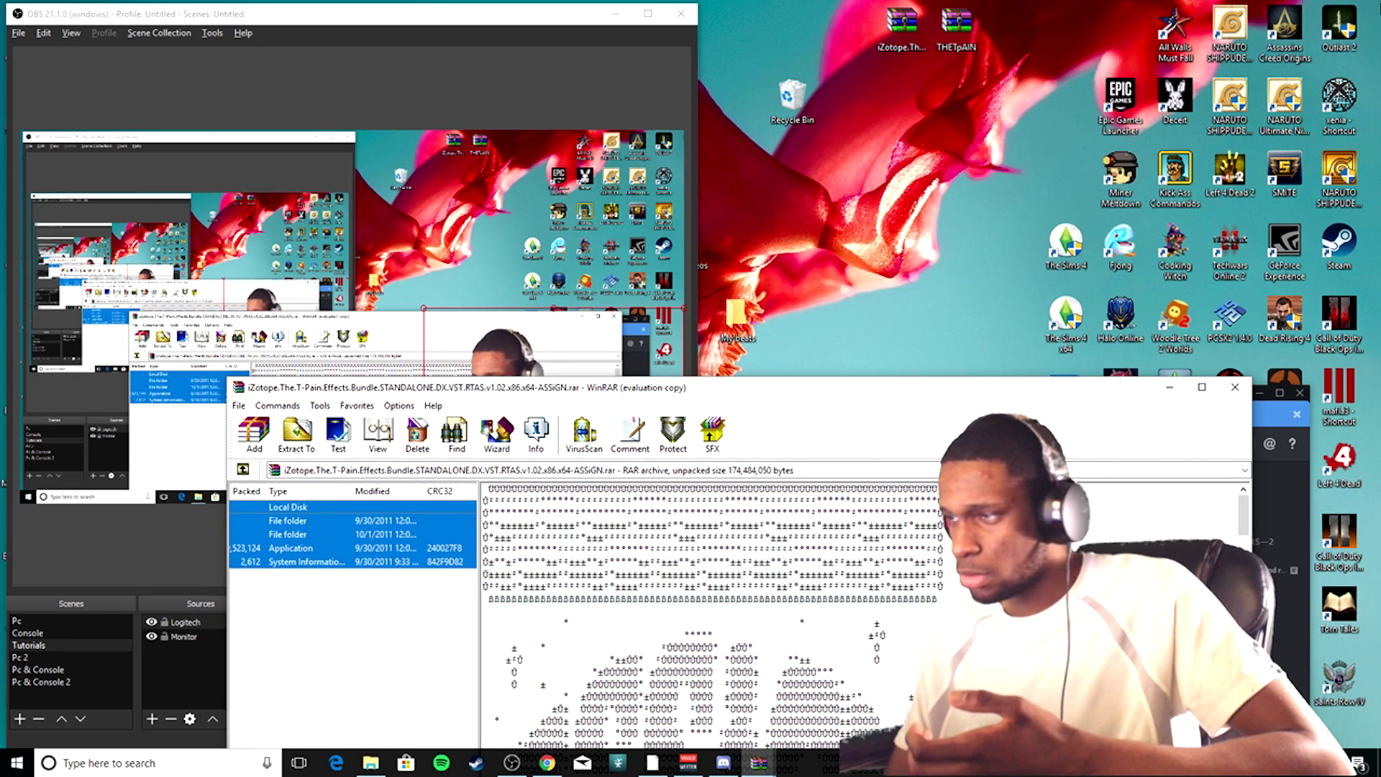
left_click(1200, 391)
left_click(91, 255)
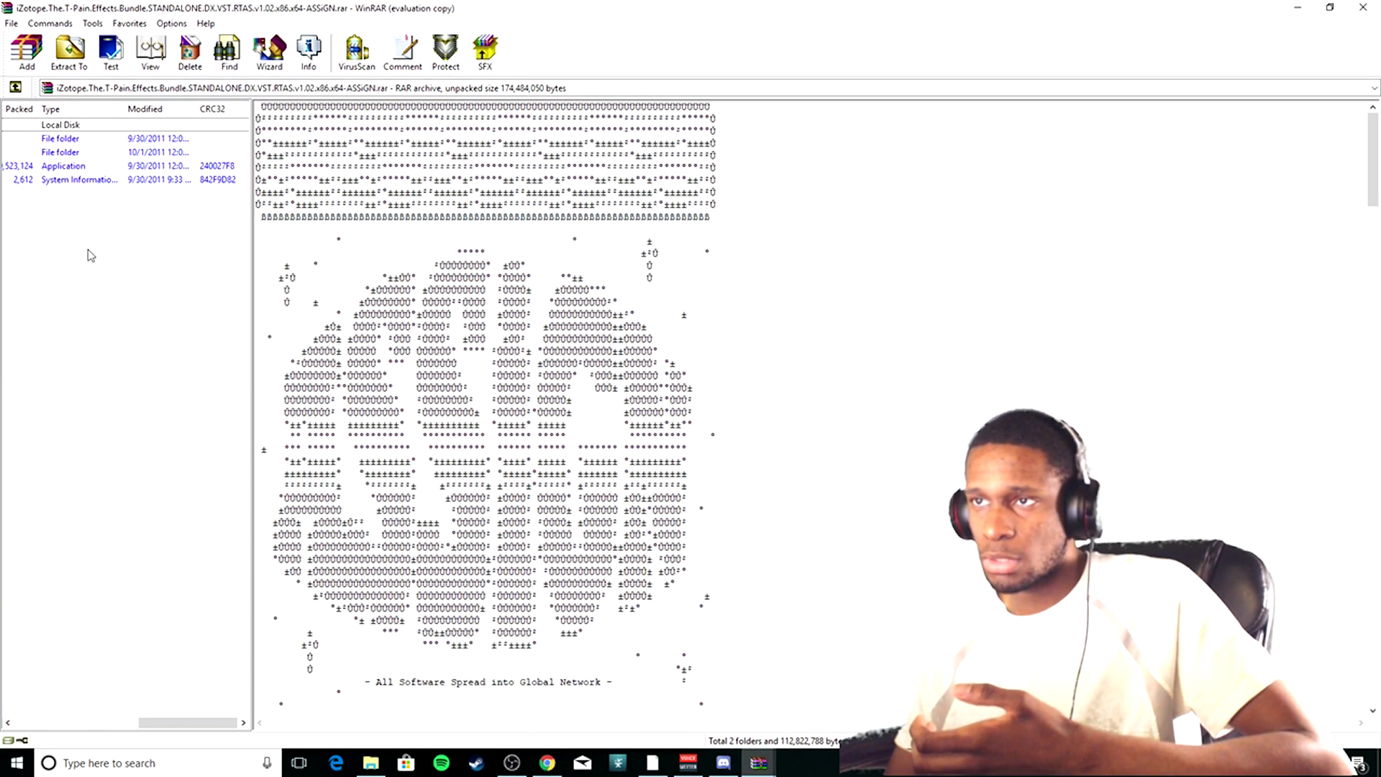
left_click_drag(200, 723, 92, 724)
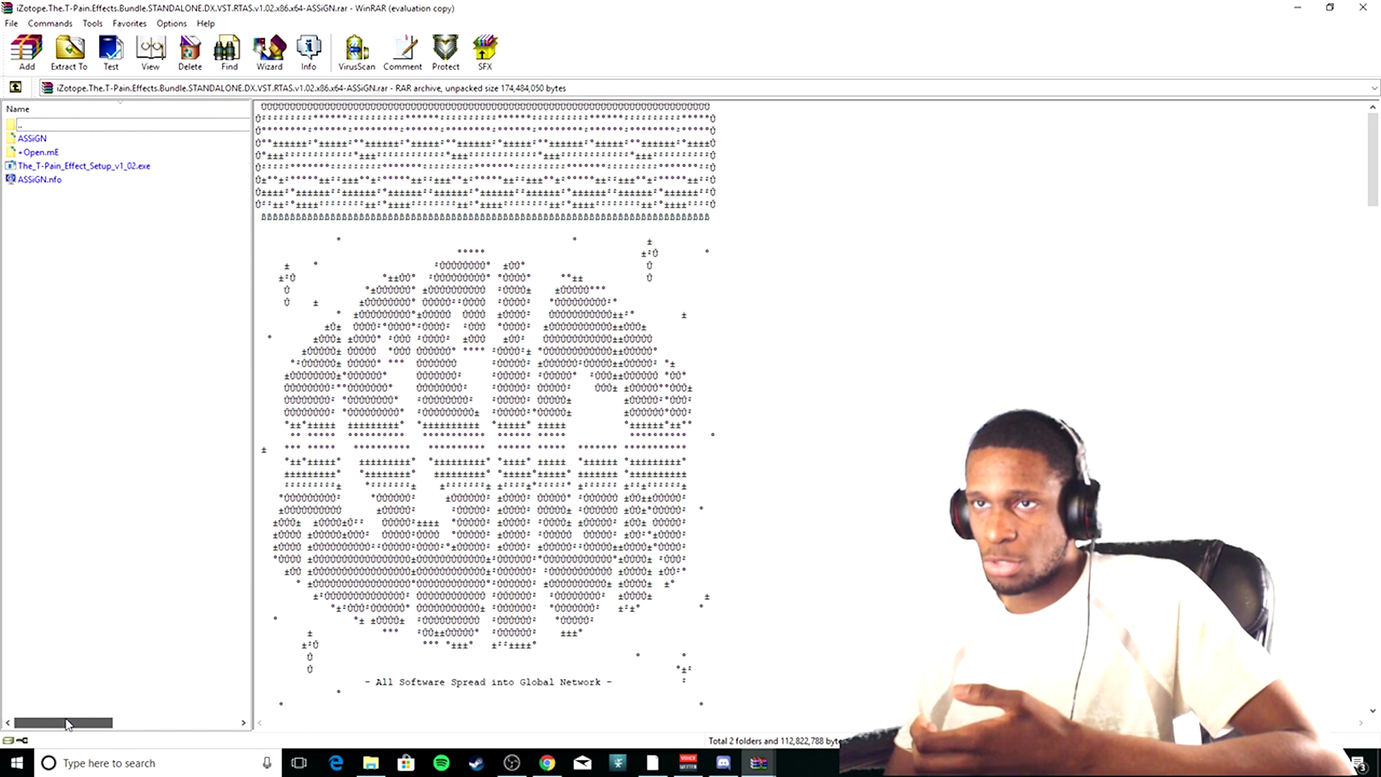
left_click_drag(37, 372, 245, 119)
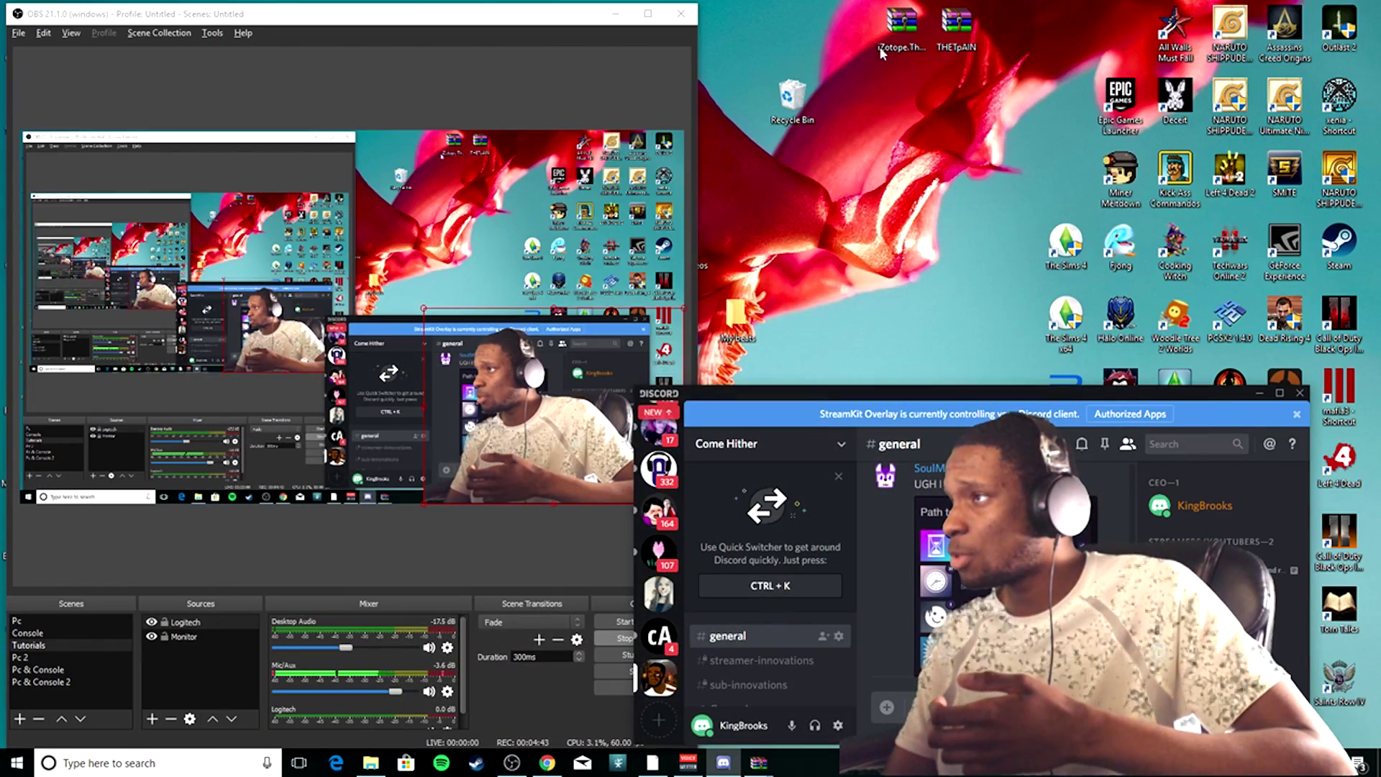
Extract the iZotope archive's contents onto the desktop and clear the open windows to show the extracted files
right_click(896, 23)
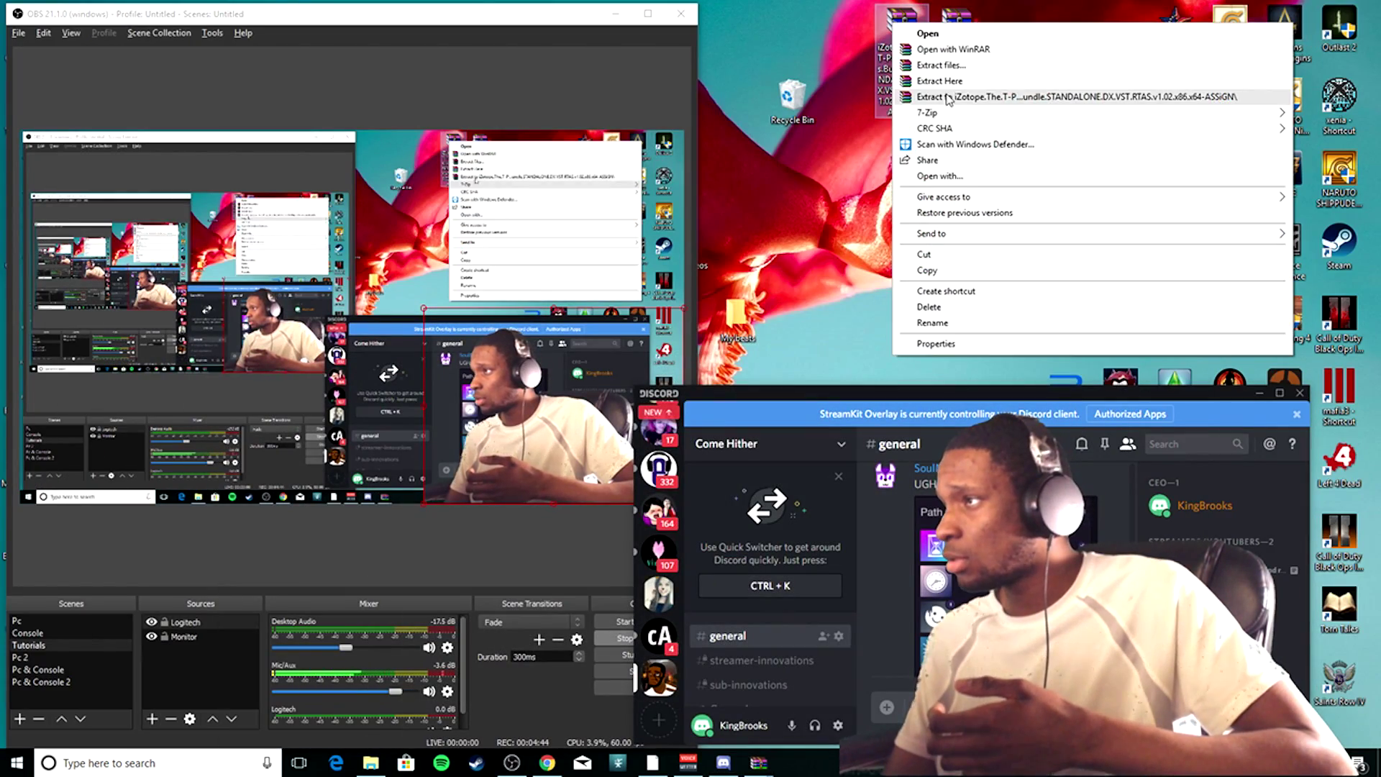
left_click(948, 97)
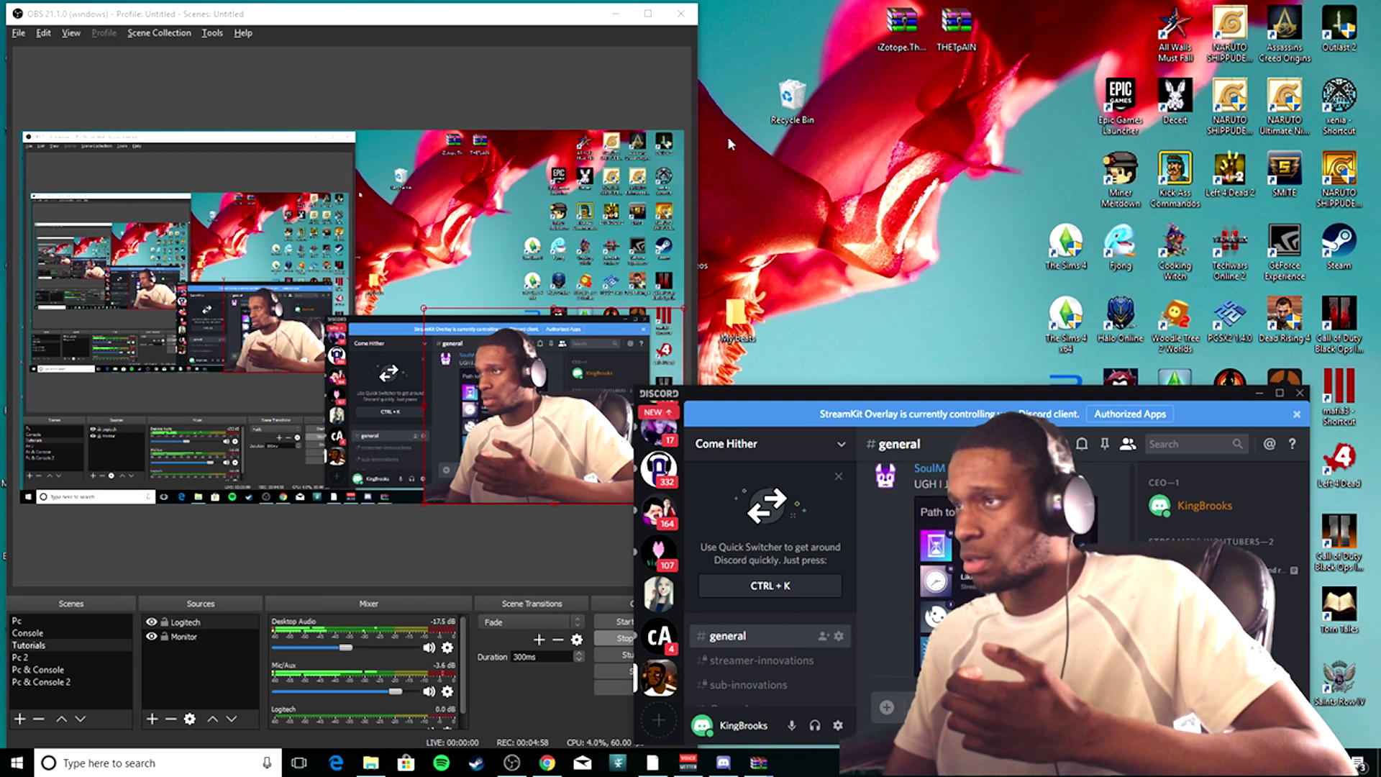
left_click_drag(1119, 395, 971, 193)
left_click(1113, 195)
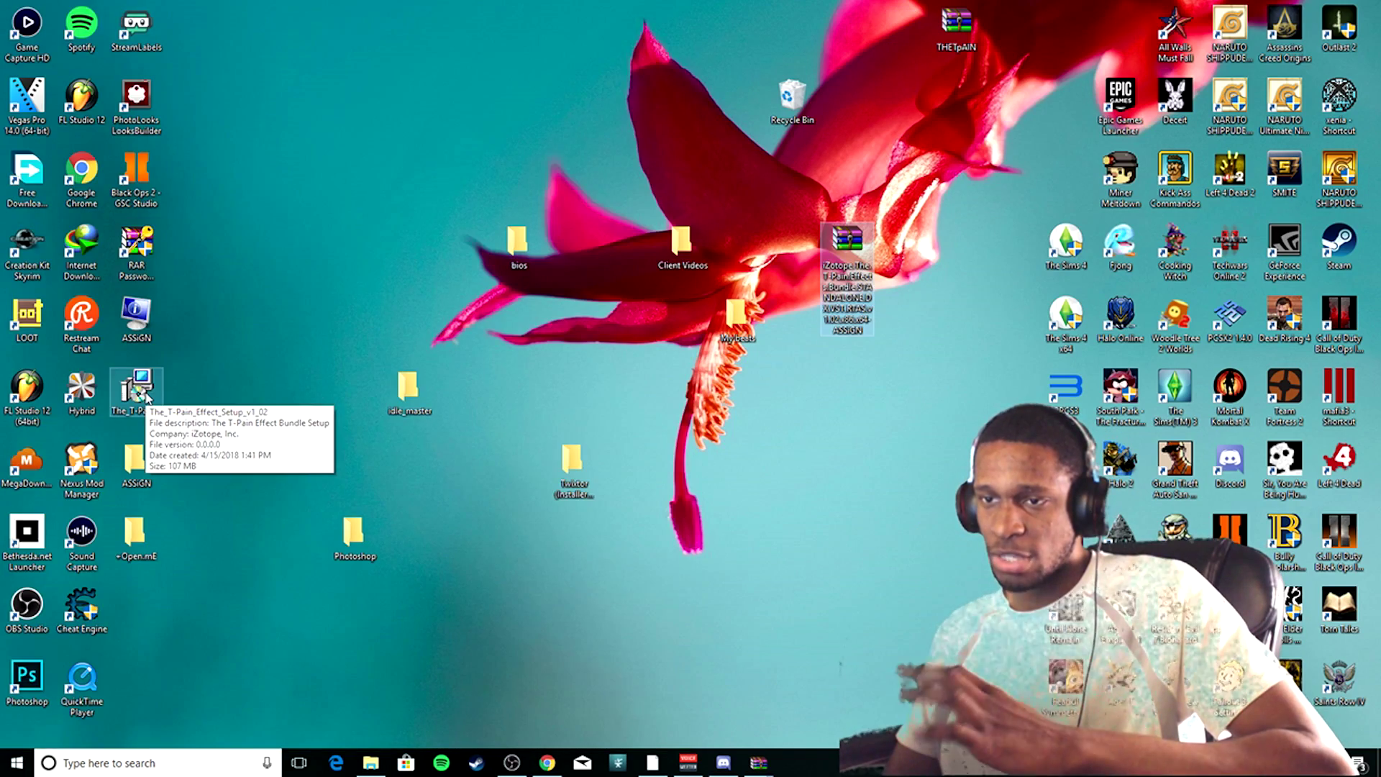
Launch The_T-Pain_Effect_Setup_v1_02 from the desktop and accept its license agreement
double_click(141, 394)
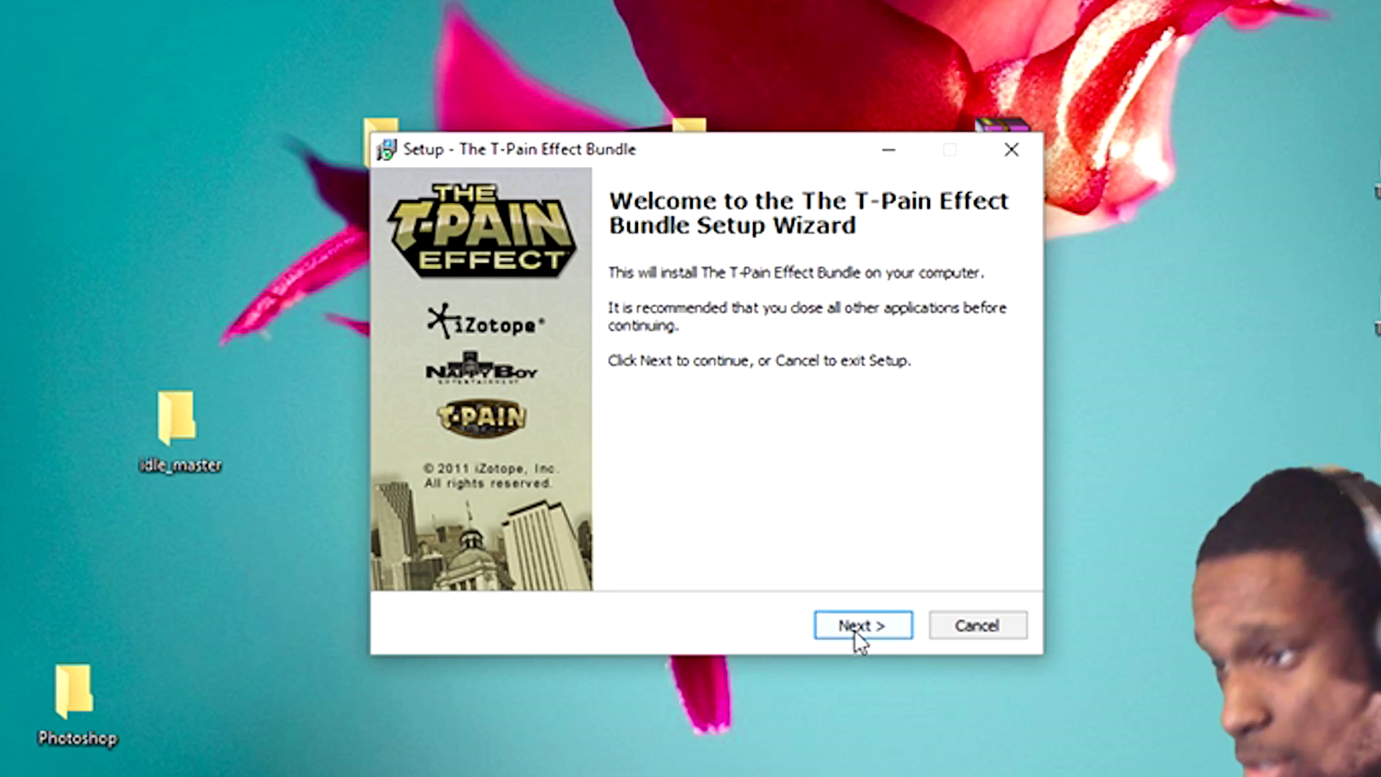
left_click(893, 710)
left_click(435, 541)
scroll(725, 434, "down", 10)
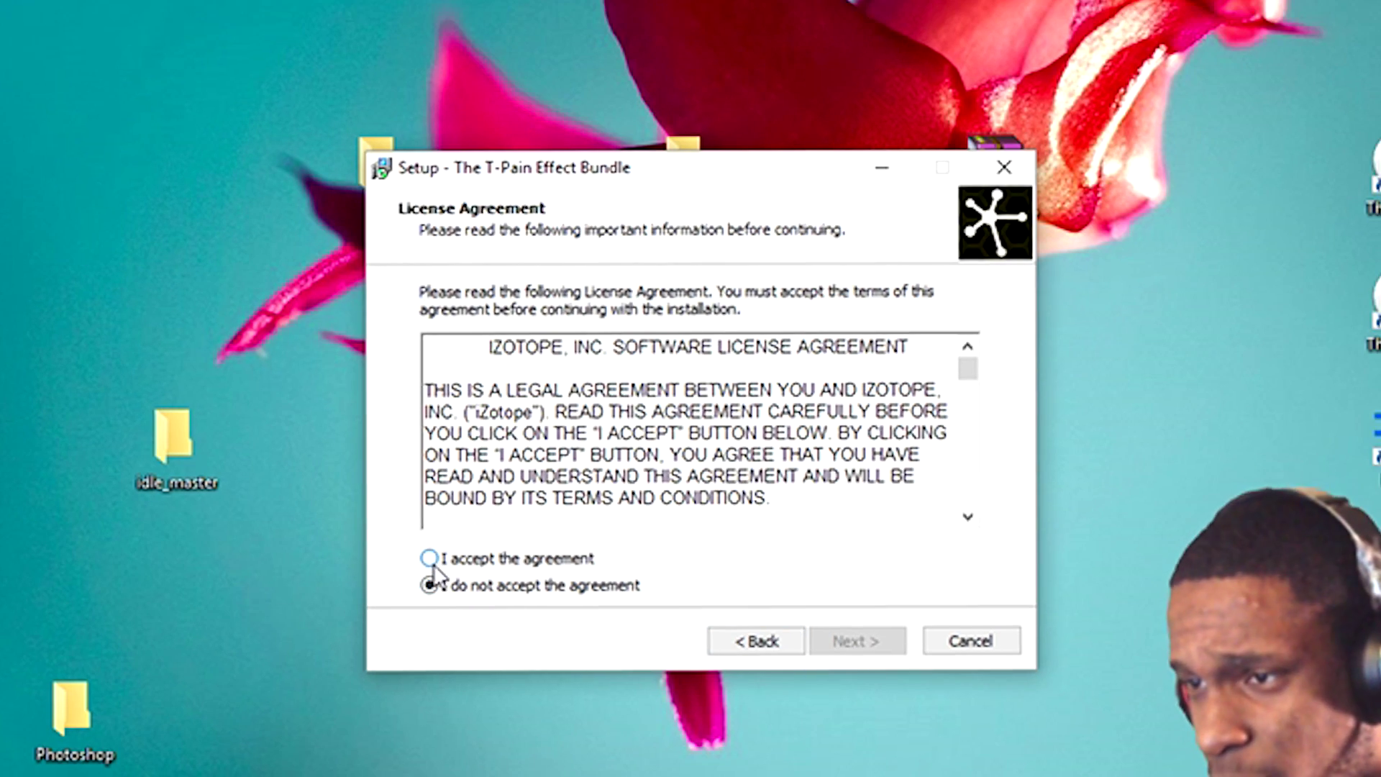
scroll(719, 452, "down", 10)
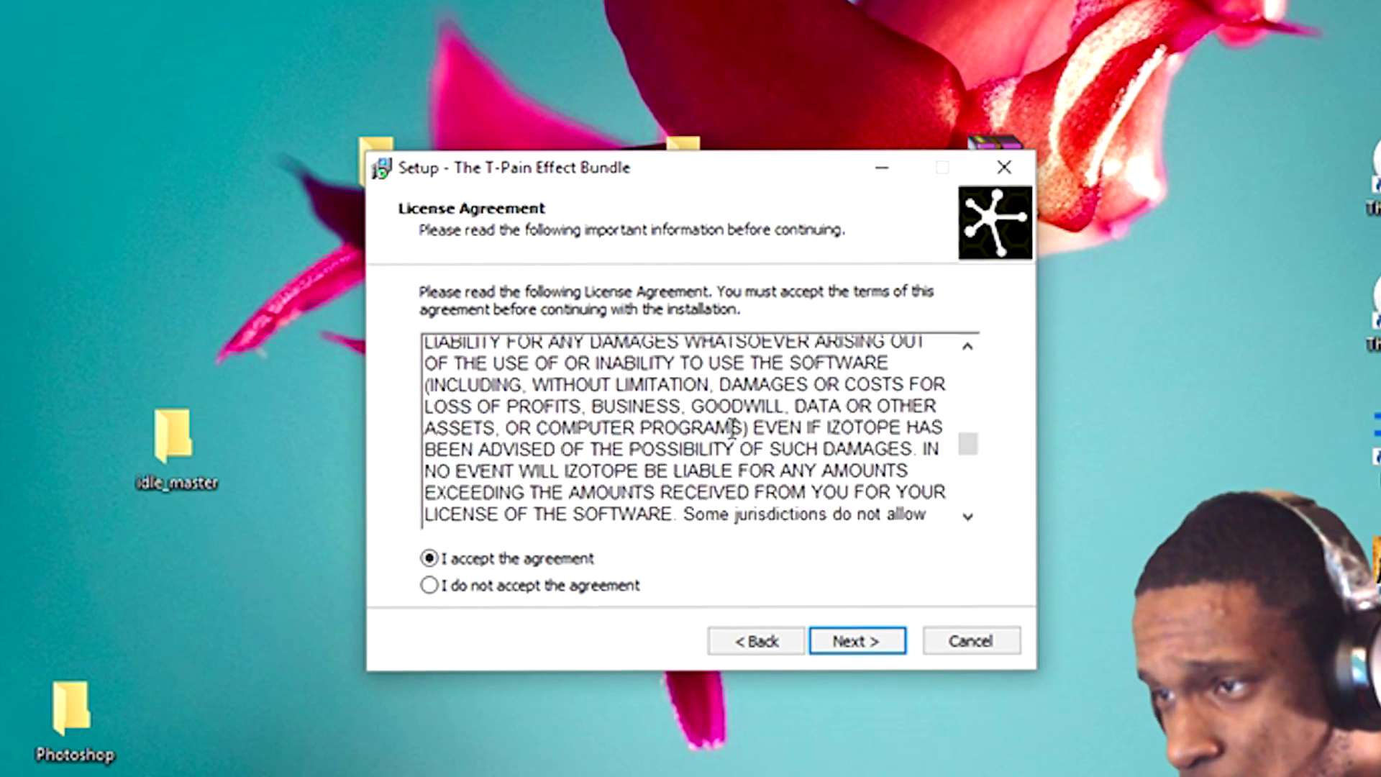
key("Return")
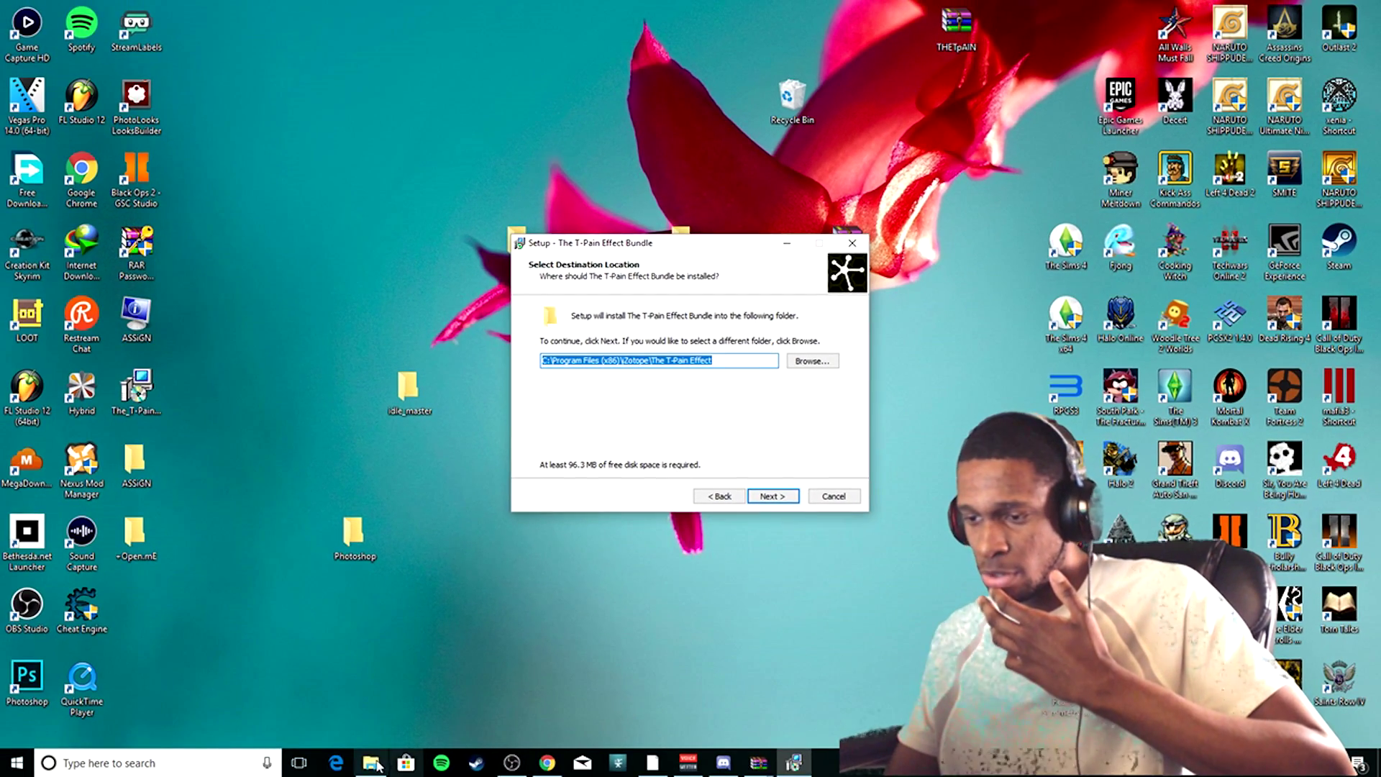
Check the available drives and their free space in This PC before choosing the install location
left_click(370, 762)
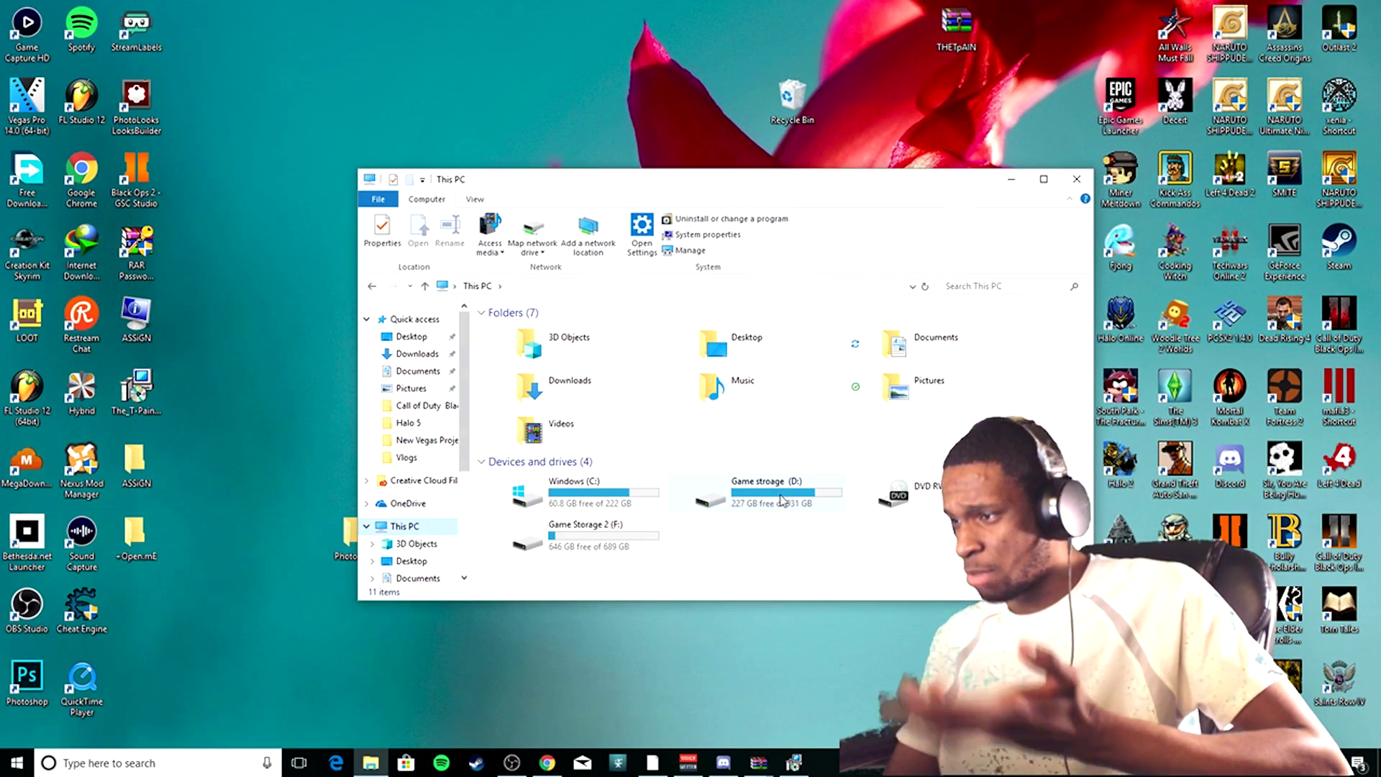
left_click(600, 538)
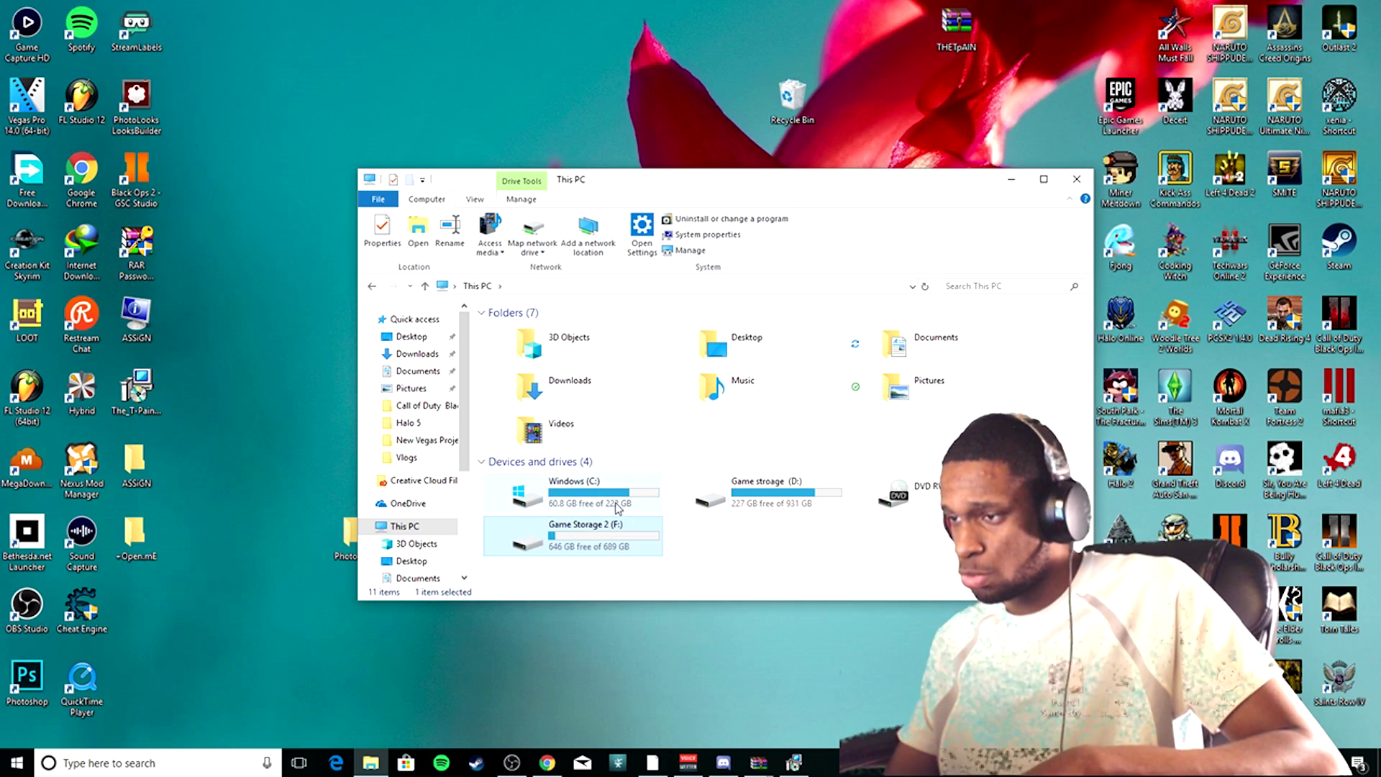
key("Up")
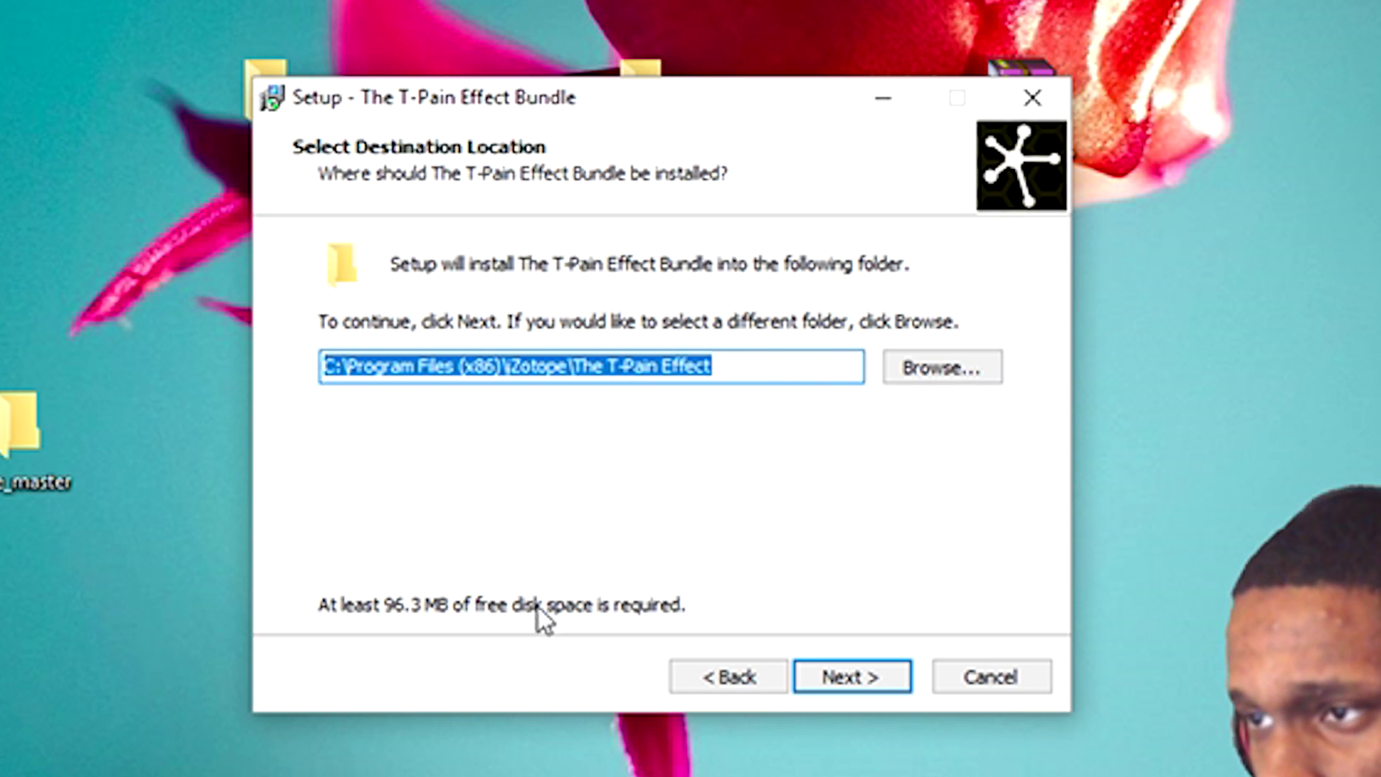
Keep the default T-Pain Effect destination folder, Full installation and the default VST plugin folders
left_click(823, 682)
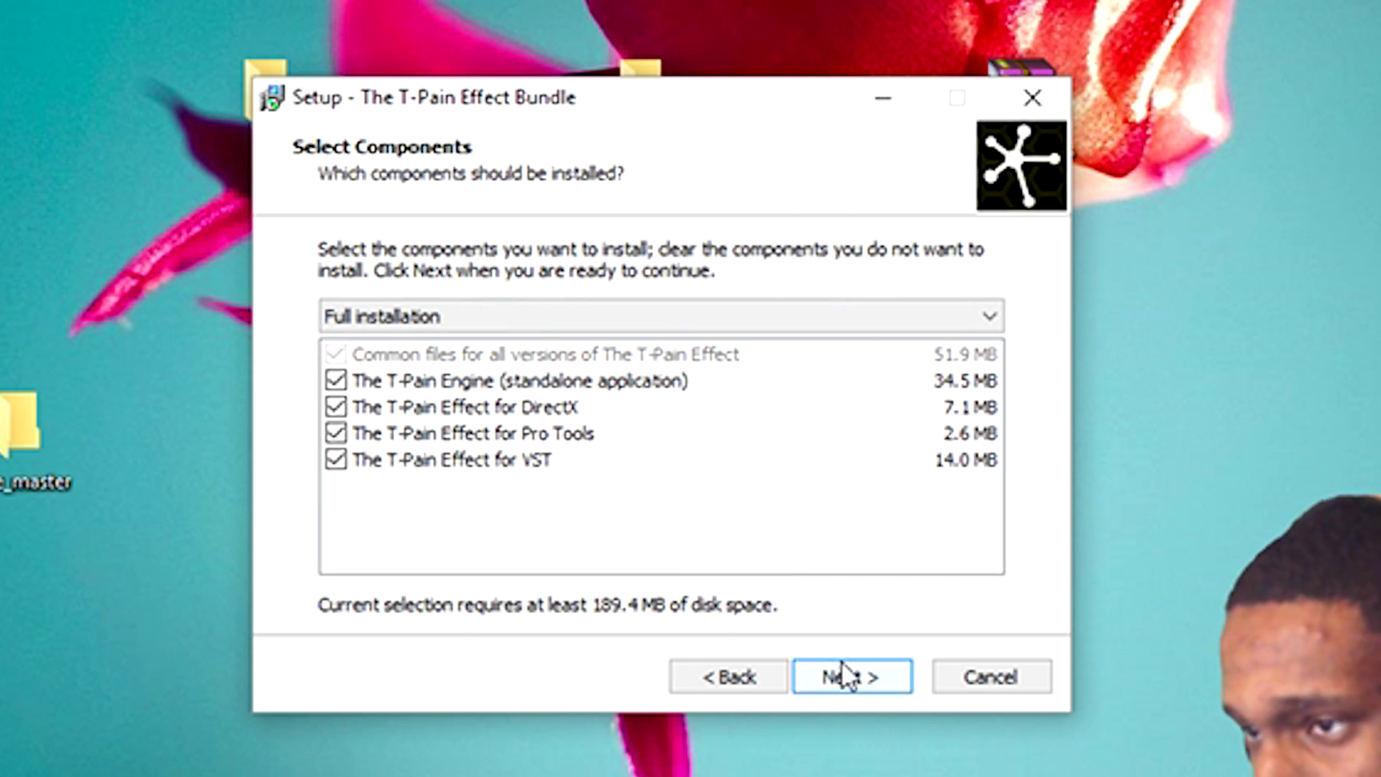
left_click(849, 683)
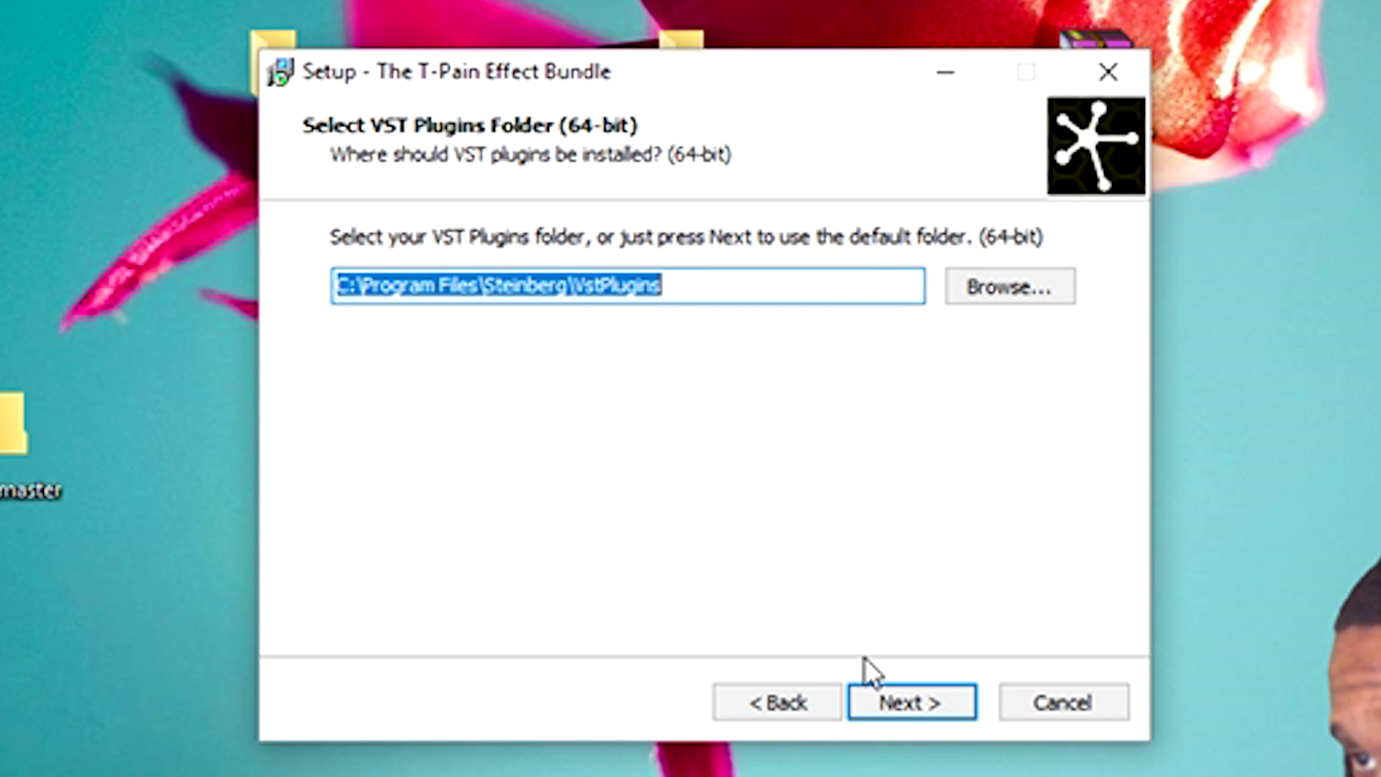
left_click(903, 709)
left_click(903, 709)
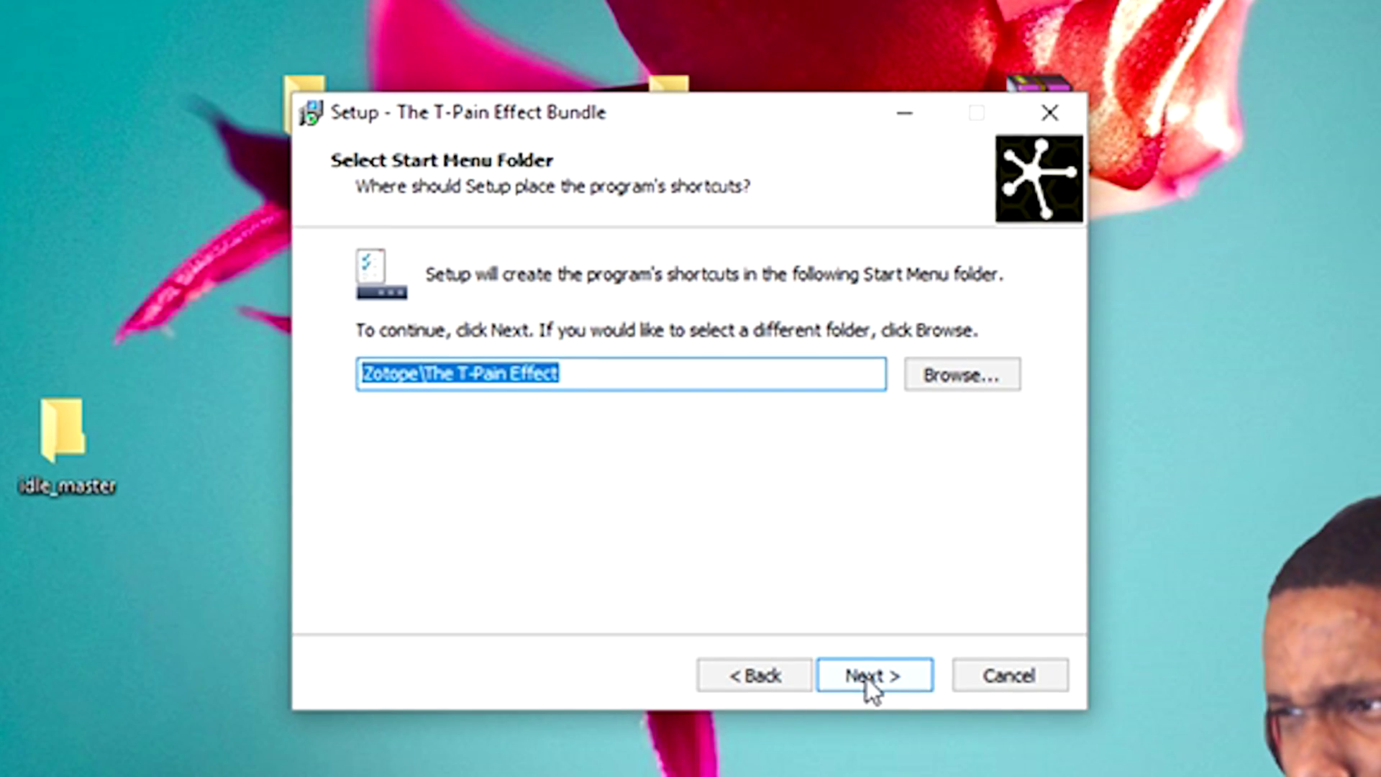
Keep the default Start Menu folder and additional tasks, review the setup summary and start the T-Pain Effect Bundle installation
left_click(872, 687)
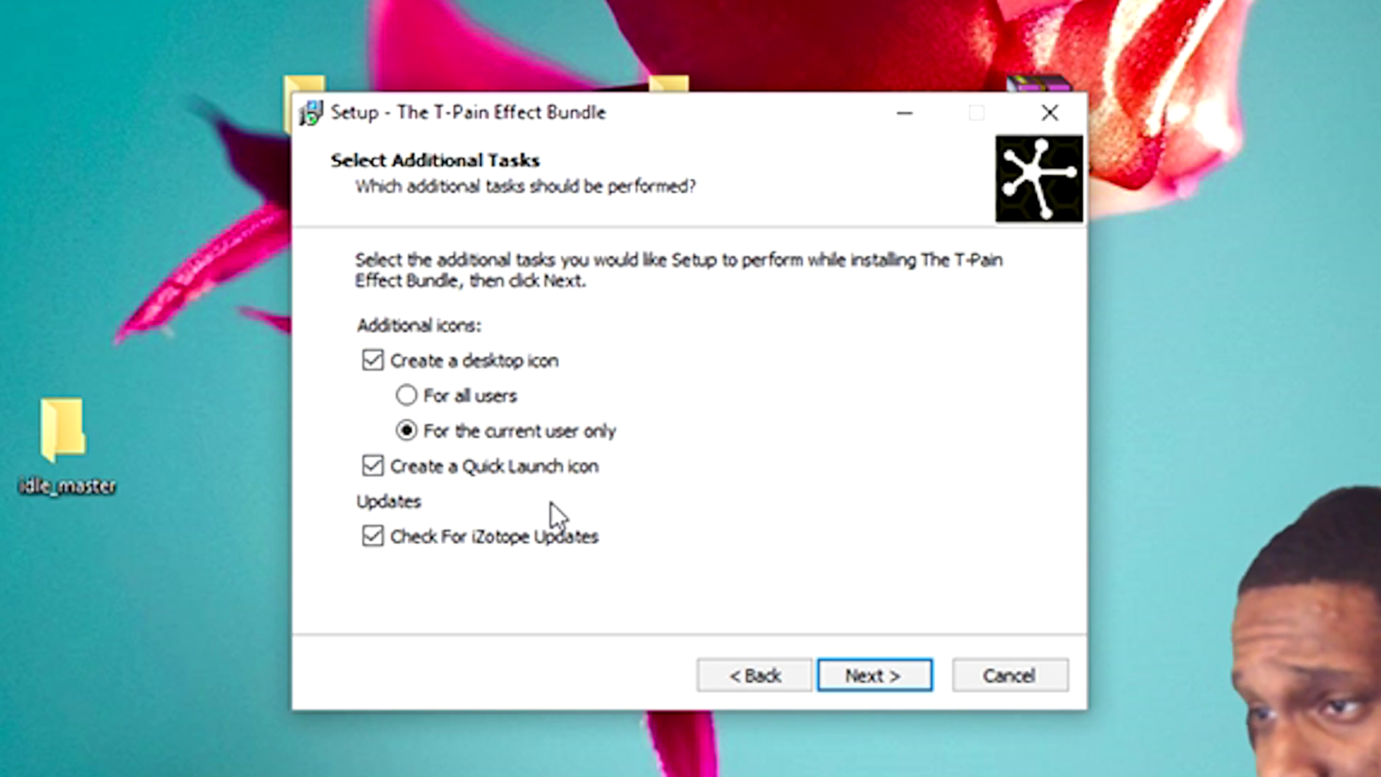
left_click(892, 666)
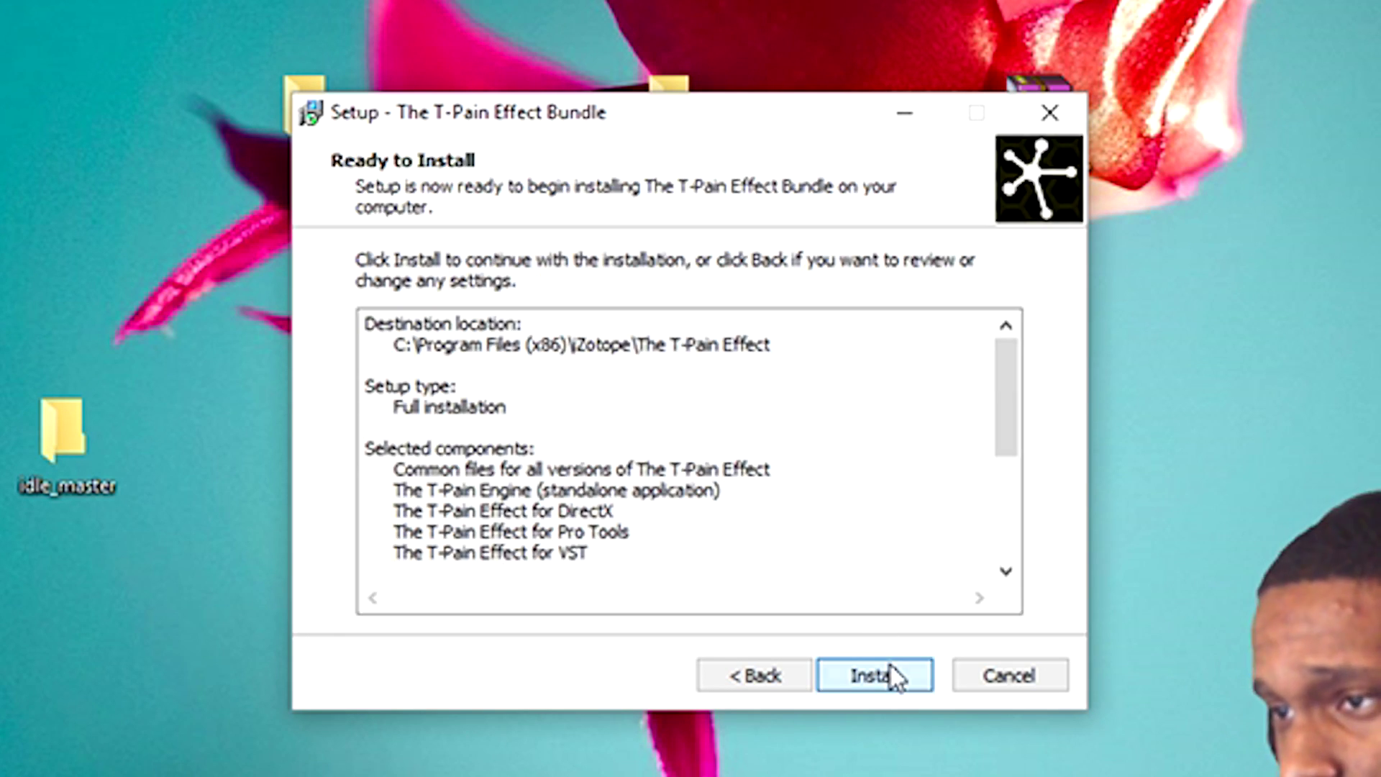
scroll(773, 460, "down", 4)
scroll(773, 460, "up", 5)
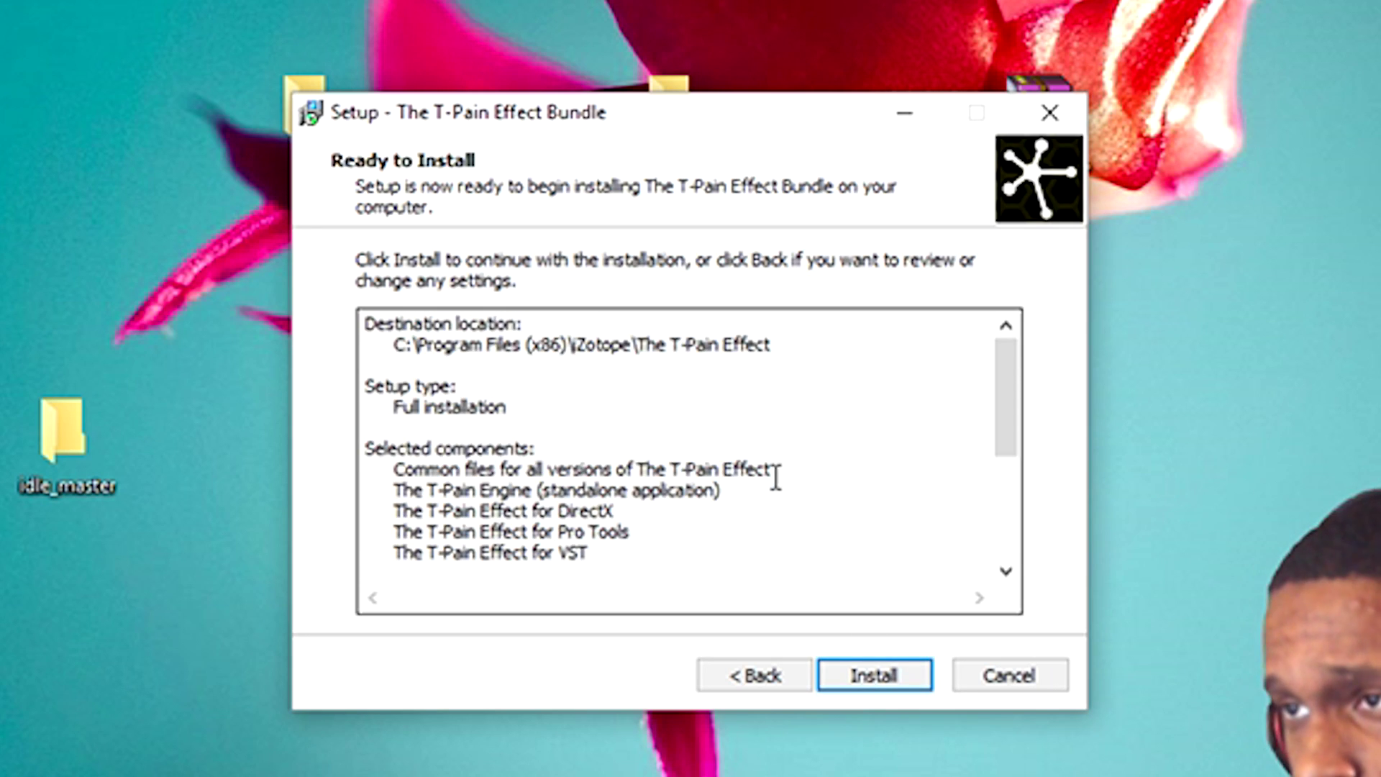
left_click(869, 680)
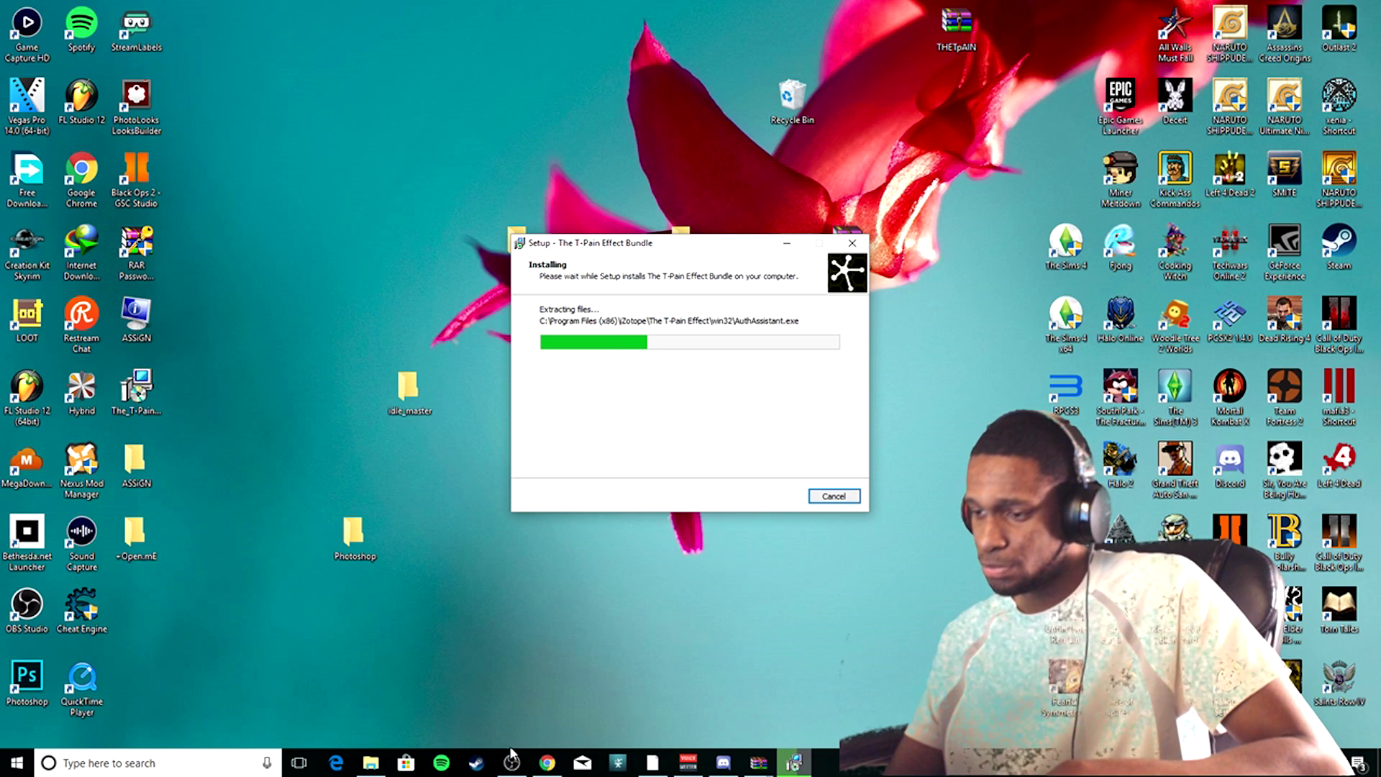
Bring up OBS, move the T-Pain installer aside and accept the license agreement in the iZotope iDrum setup
left_click(511, 763)
left_click_drag(739, 245, 971, 191)
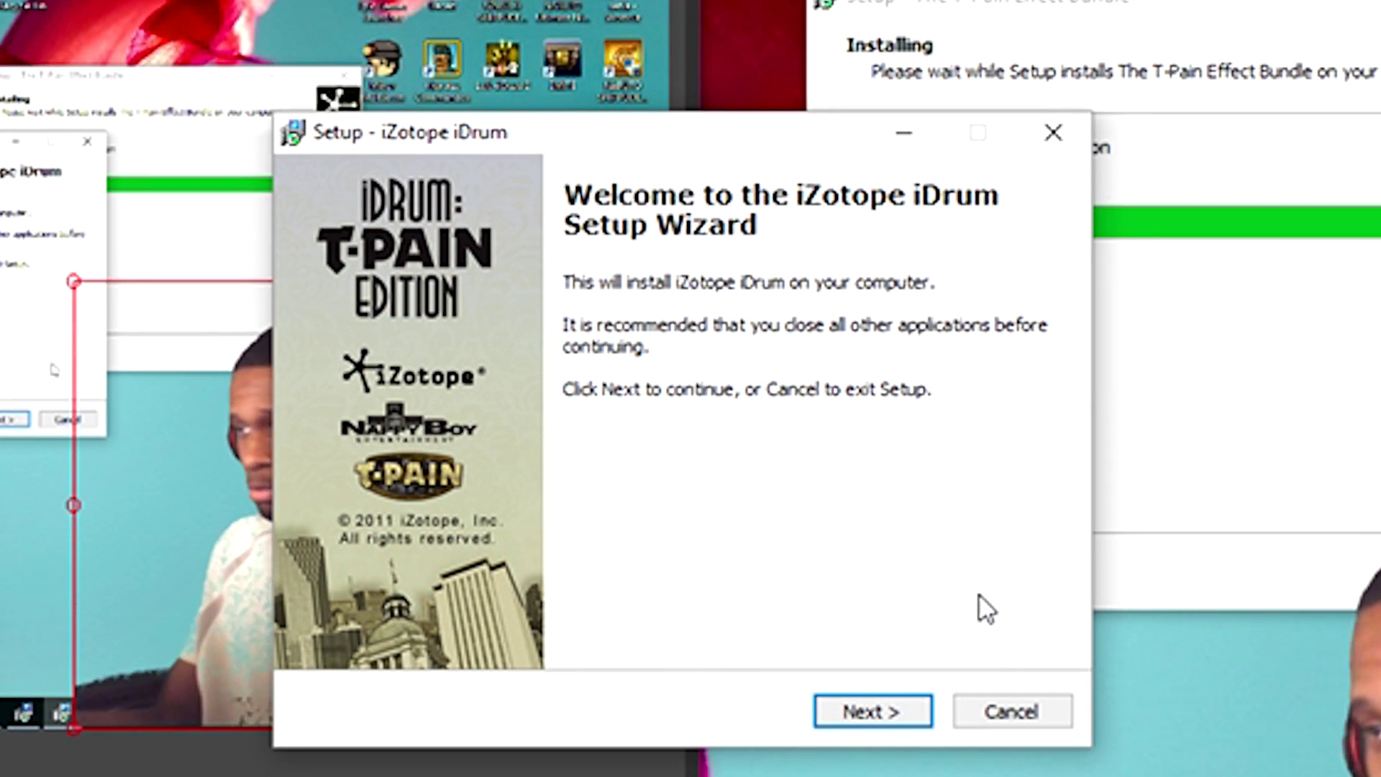
left_click(872, 707)
left_click(770, 667)
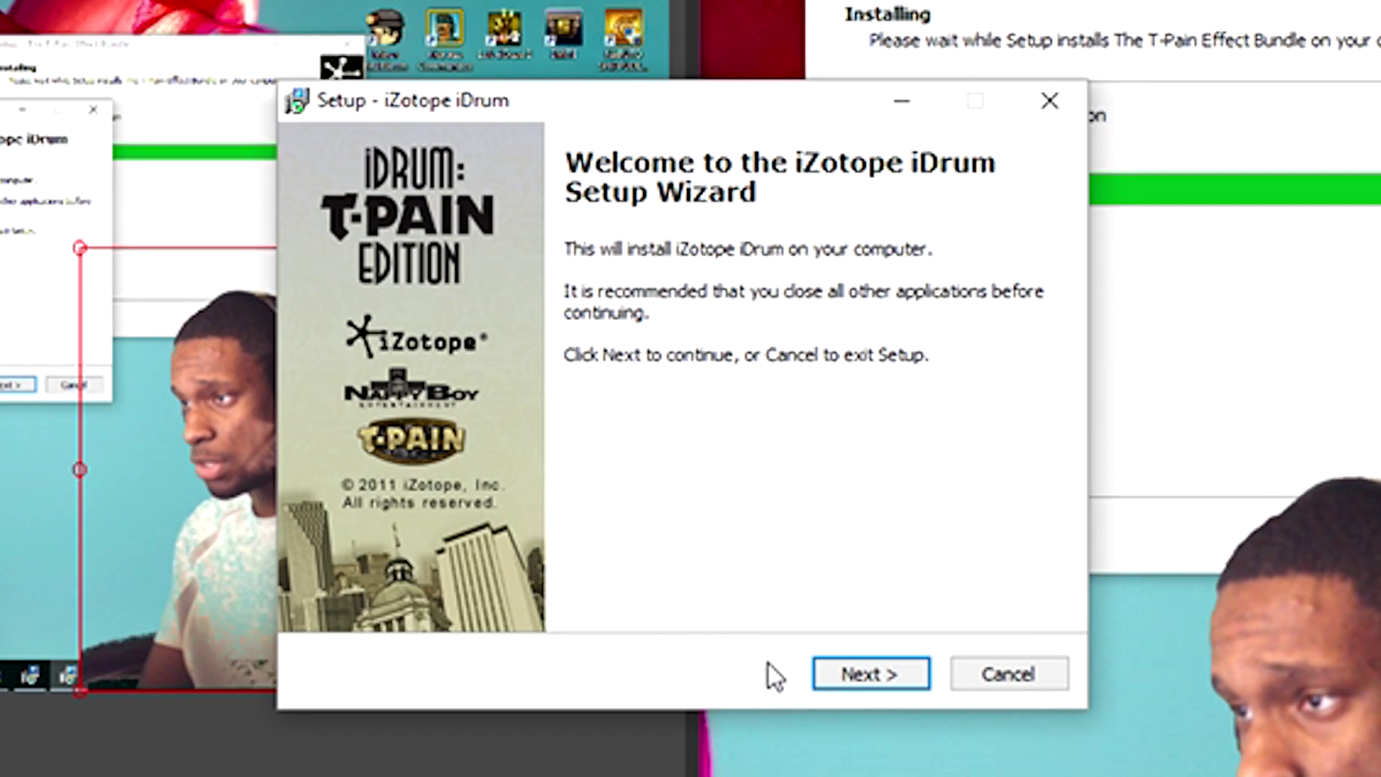
left_click(889, 679)
left_click(354, 573)
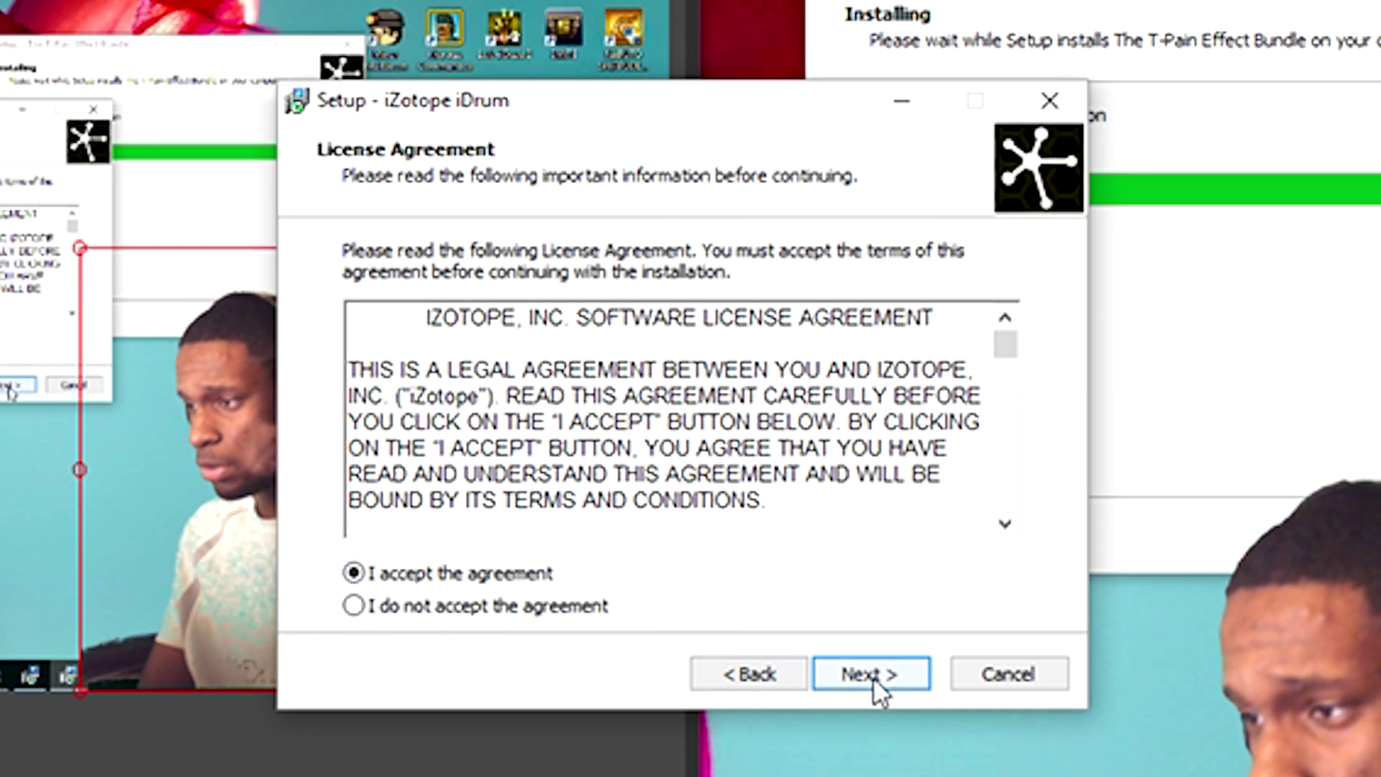
left_click(874, 676)
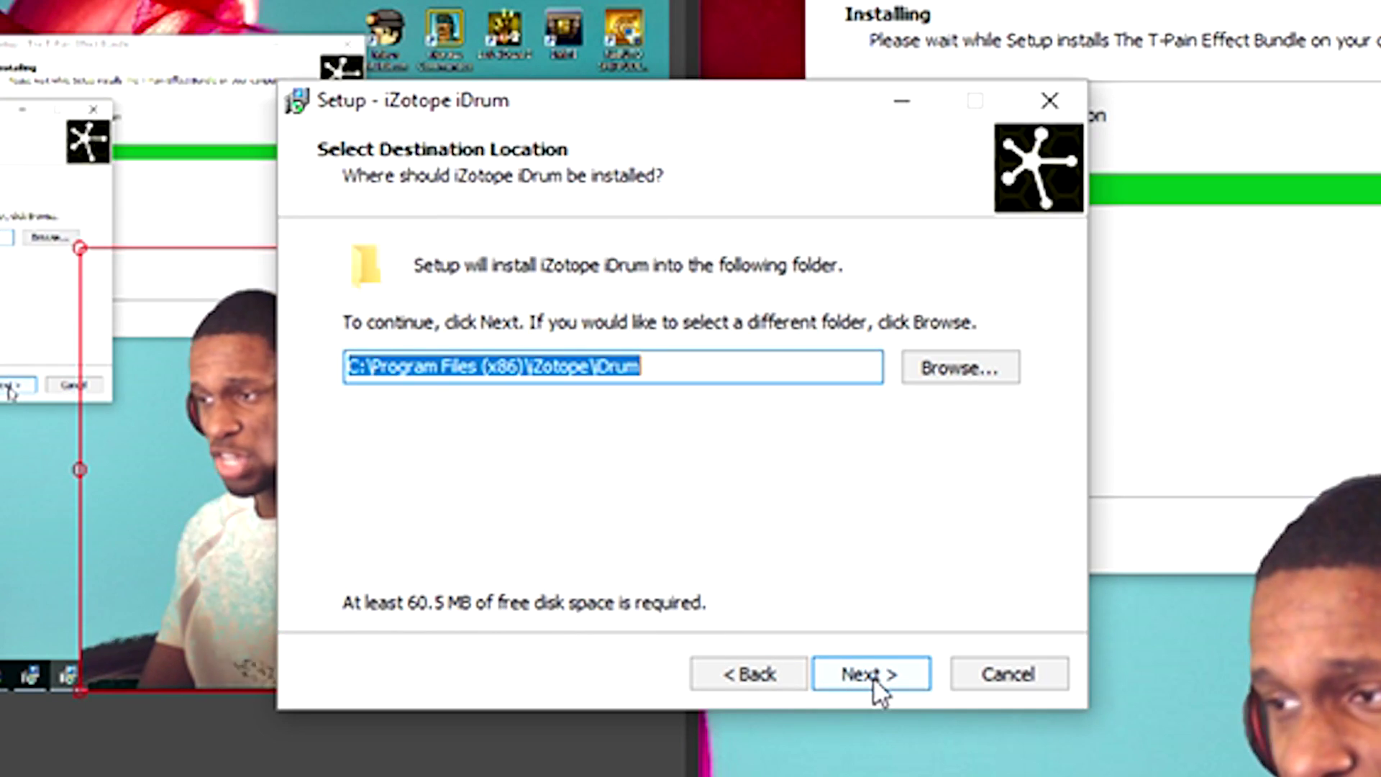
Keep C:\Program Files (x86)\iZotope\iDrum as the iDrum destination folder and proceed to the component selection
left_click(873, 676)
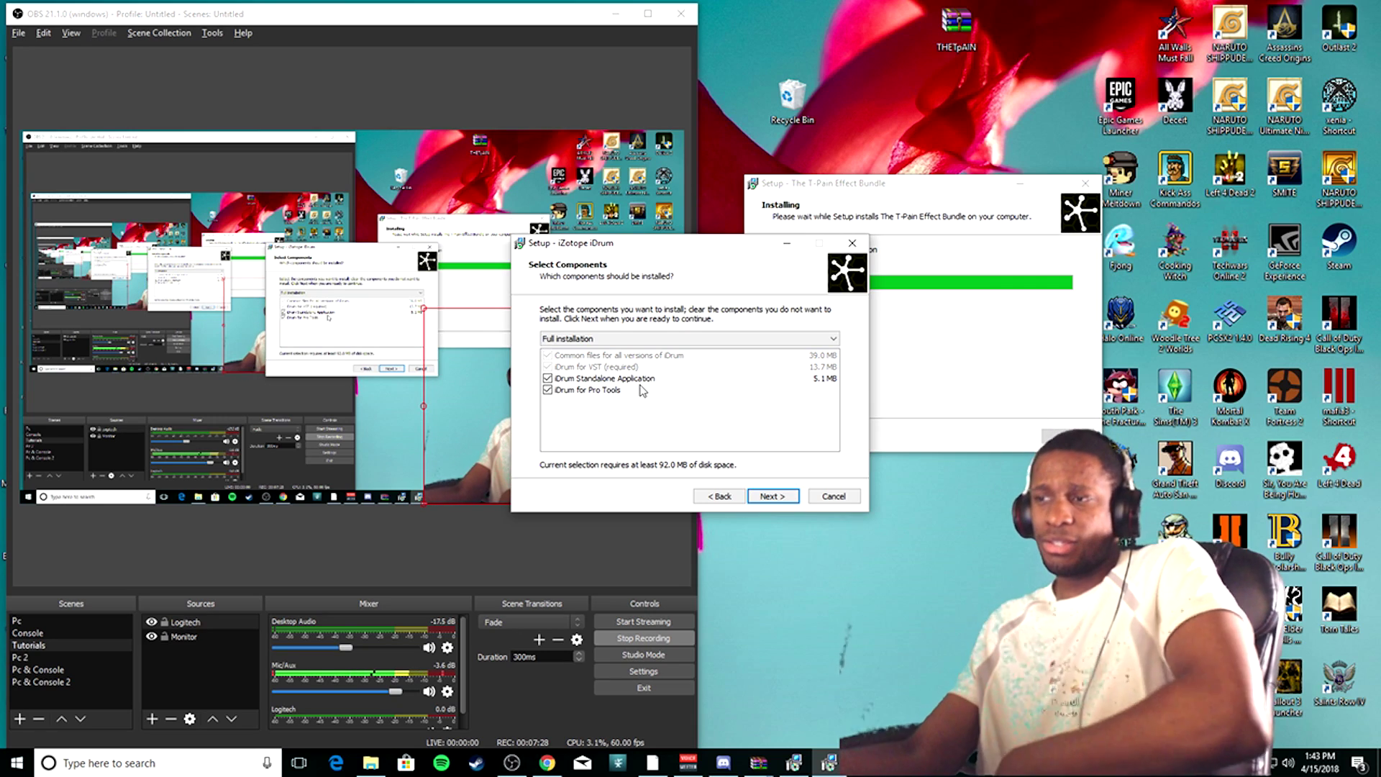
left_click_drag(473, 23, 440, 14)
left_click(737, 460)
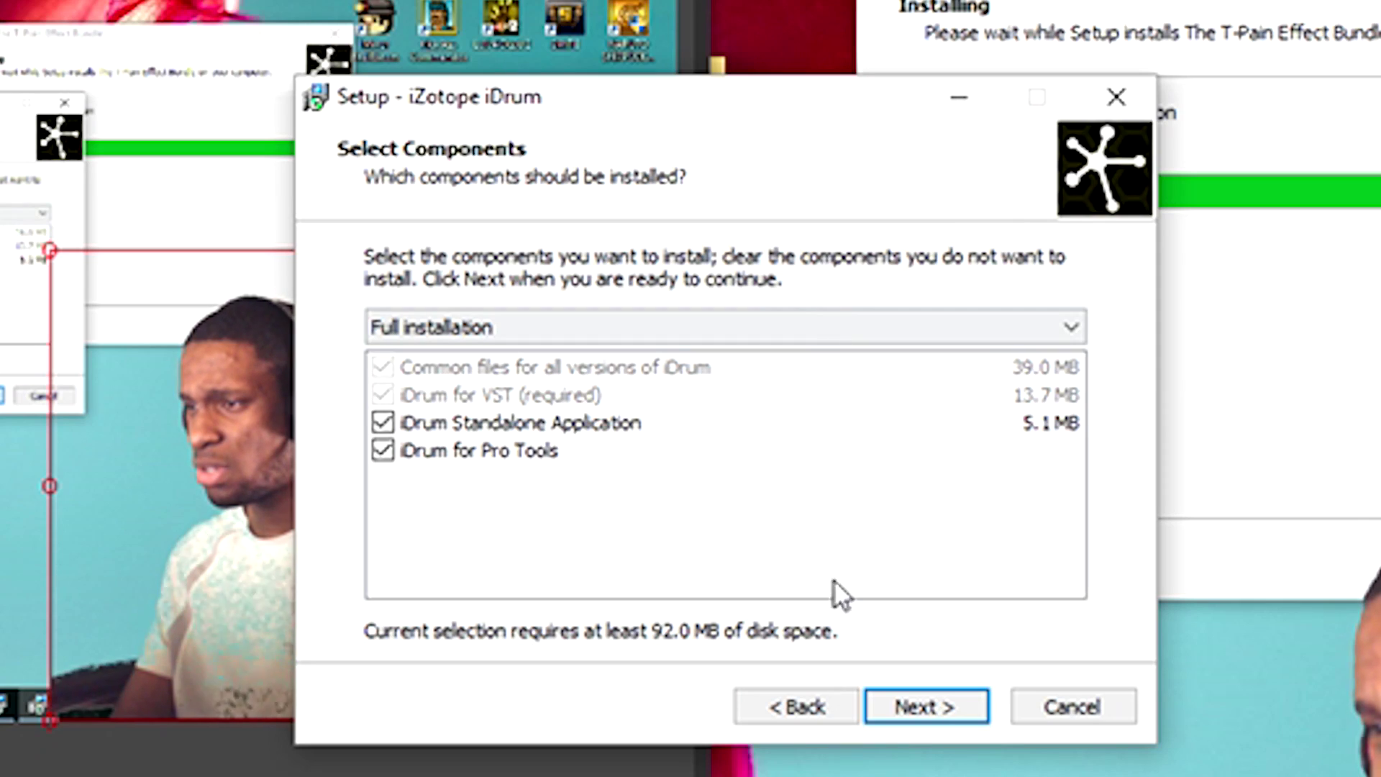
Keep iDrum's Full installation, default VST plugins folder and additional tasks, and start the iDrum installation
left_click(917, 705)
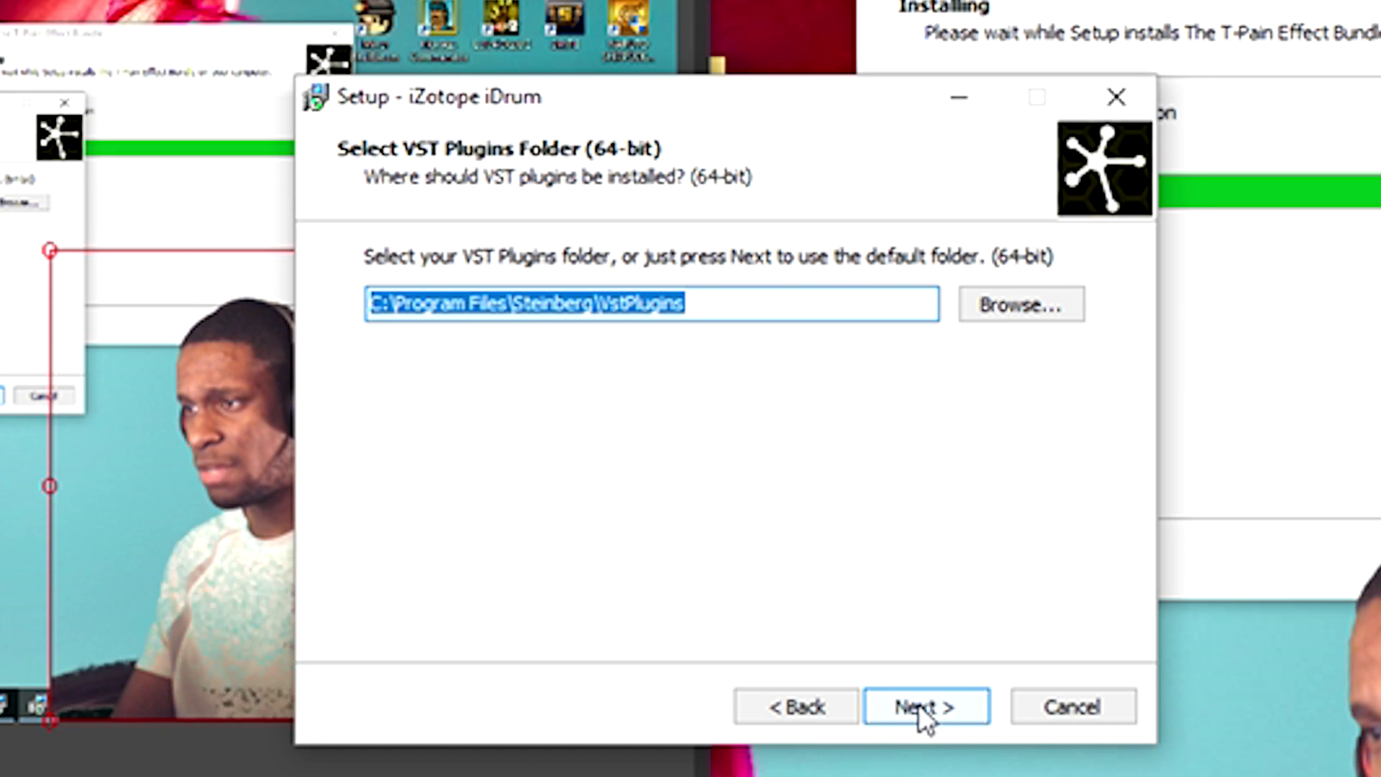
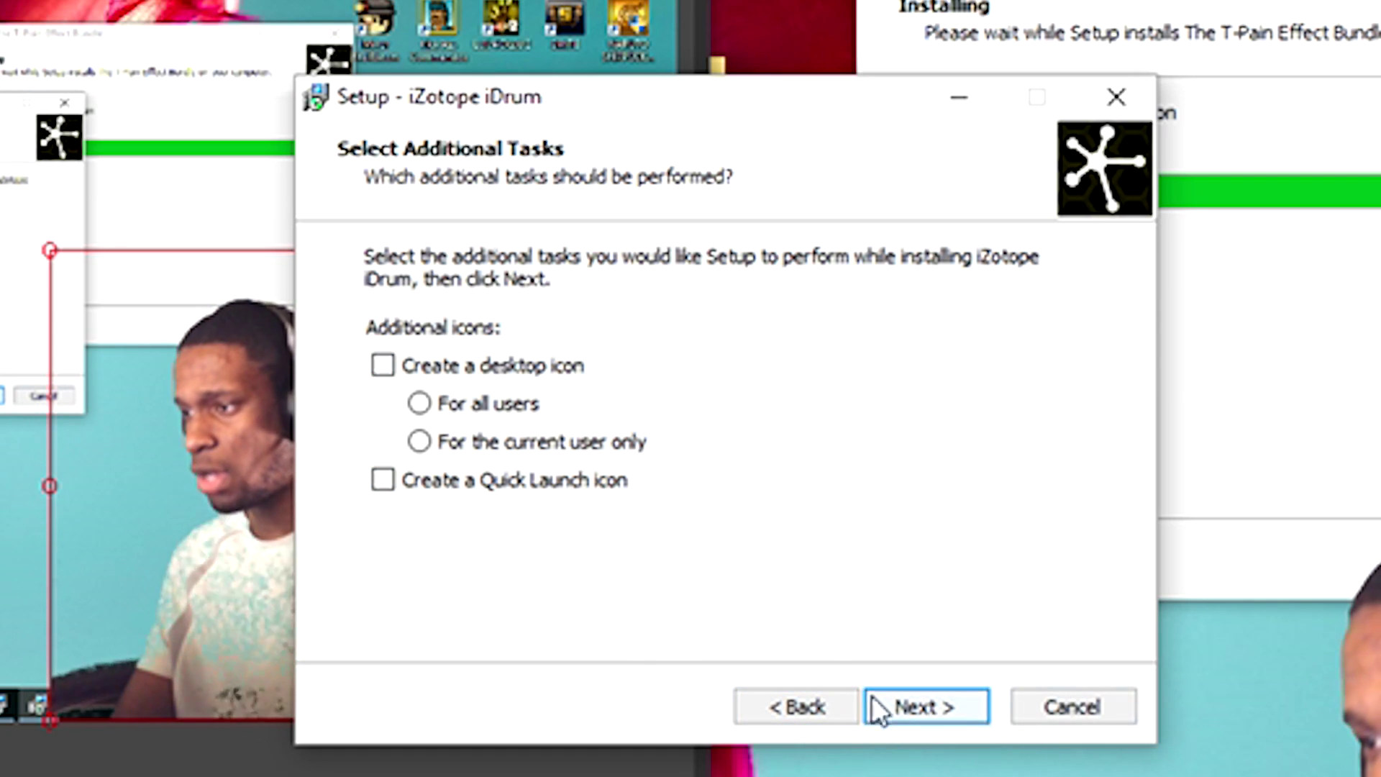
left_click(936, 711)
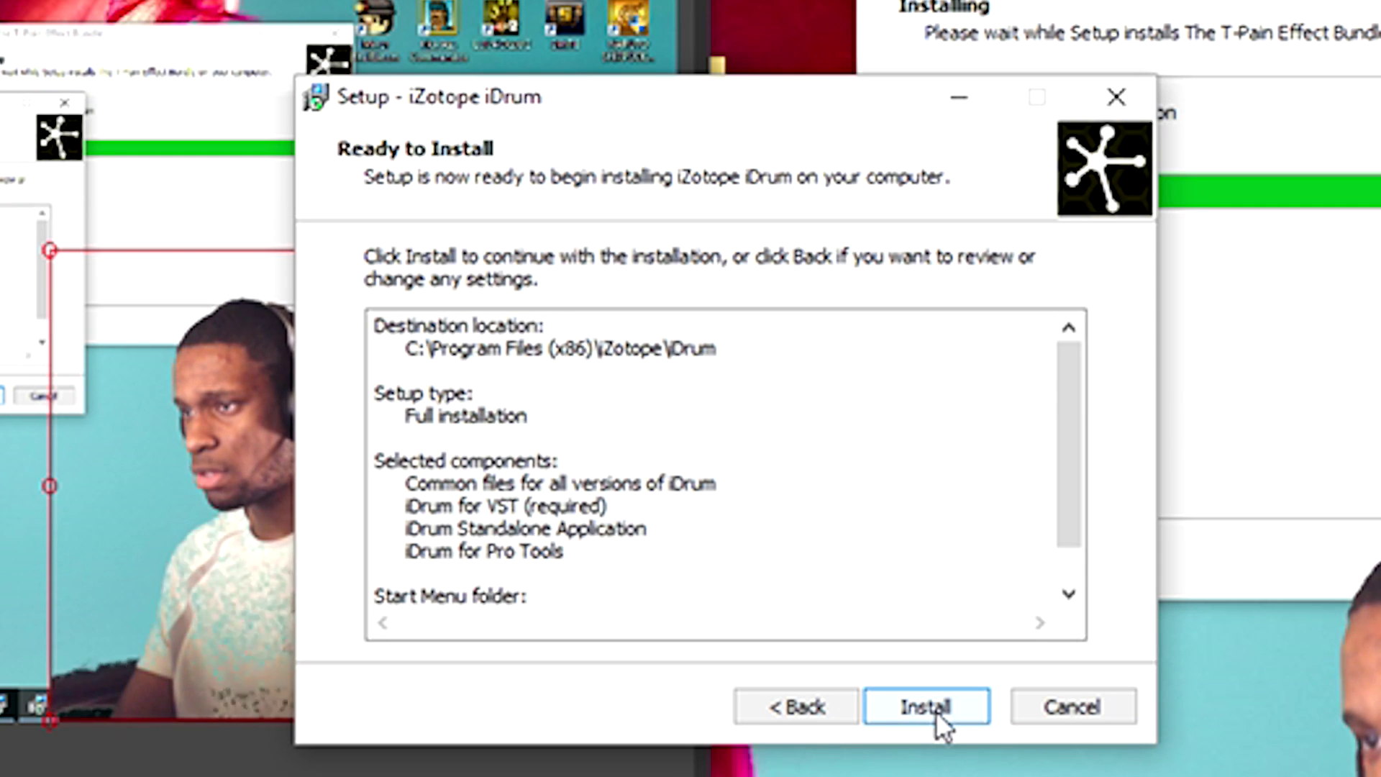
left_click(935, 711)
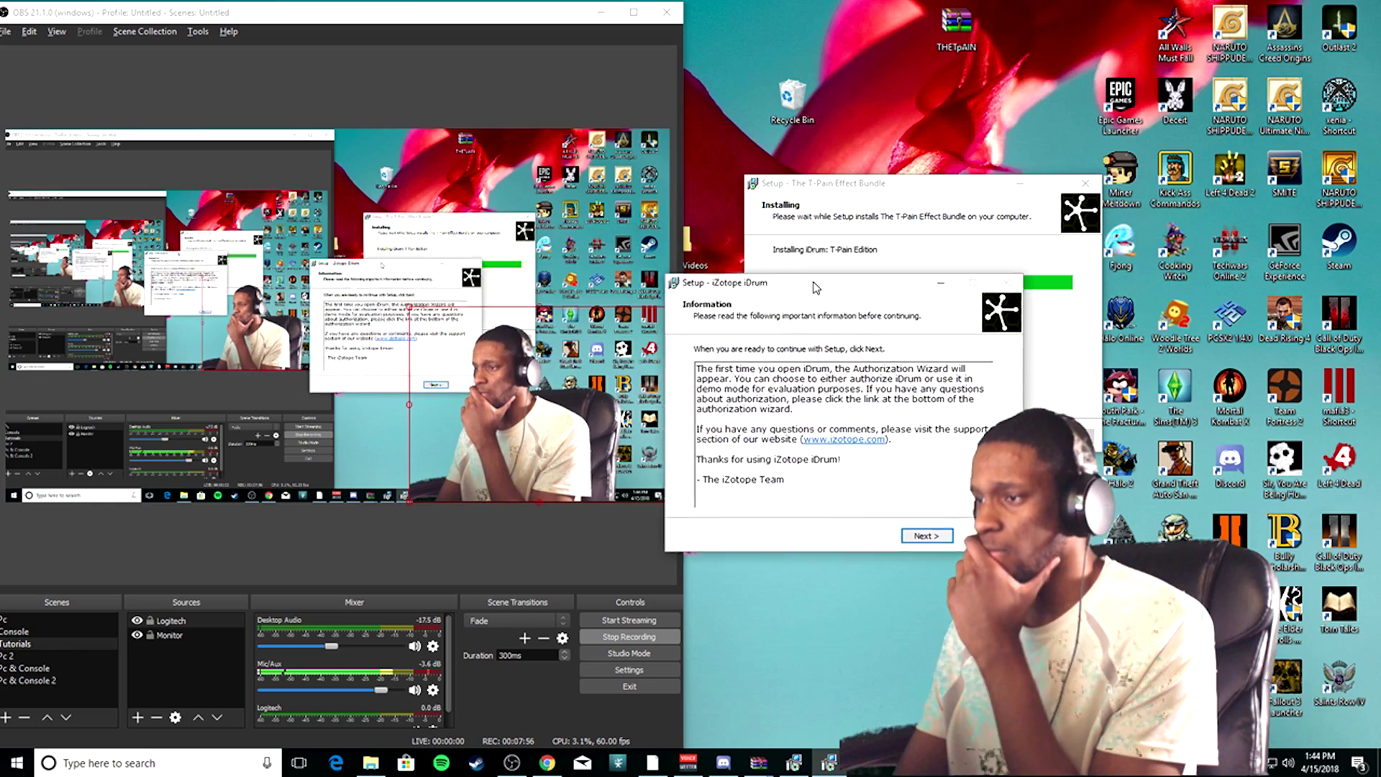
Continue past the iDrum information page and finish the iZotope iDrum setup wizard
left_click_drag(815, 288, 828, 270)
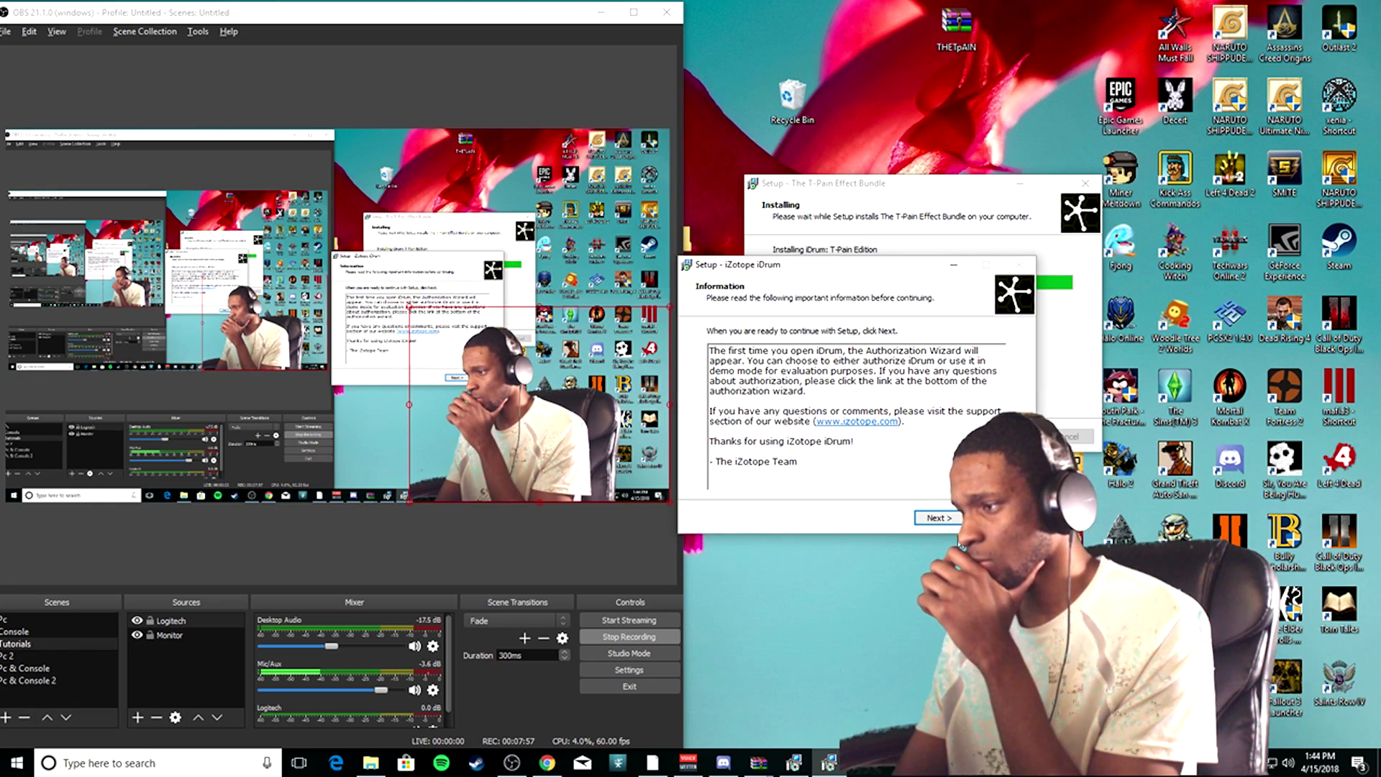
left_click(937, 518)
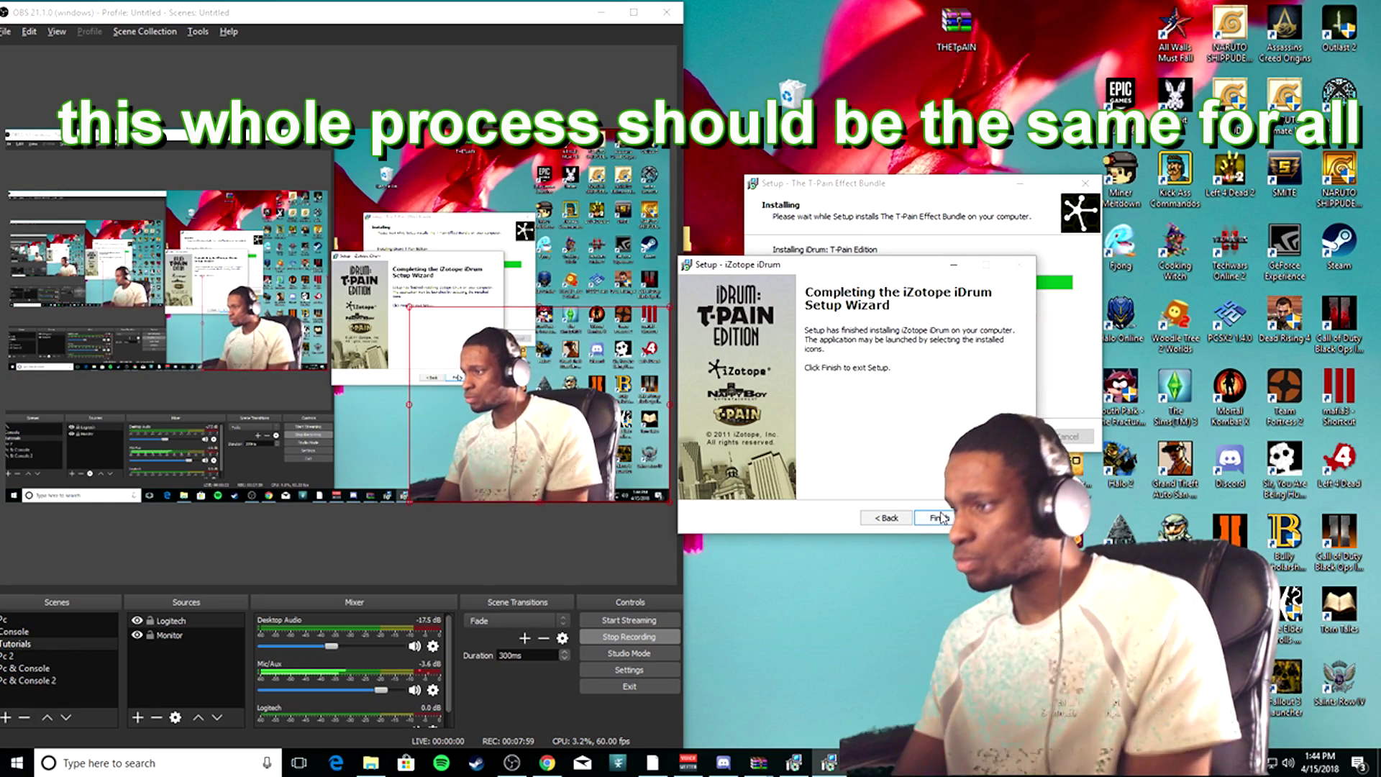
left_click(936, 518)
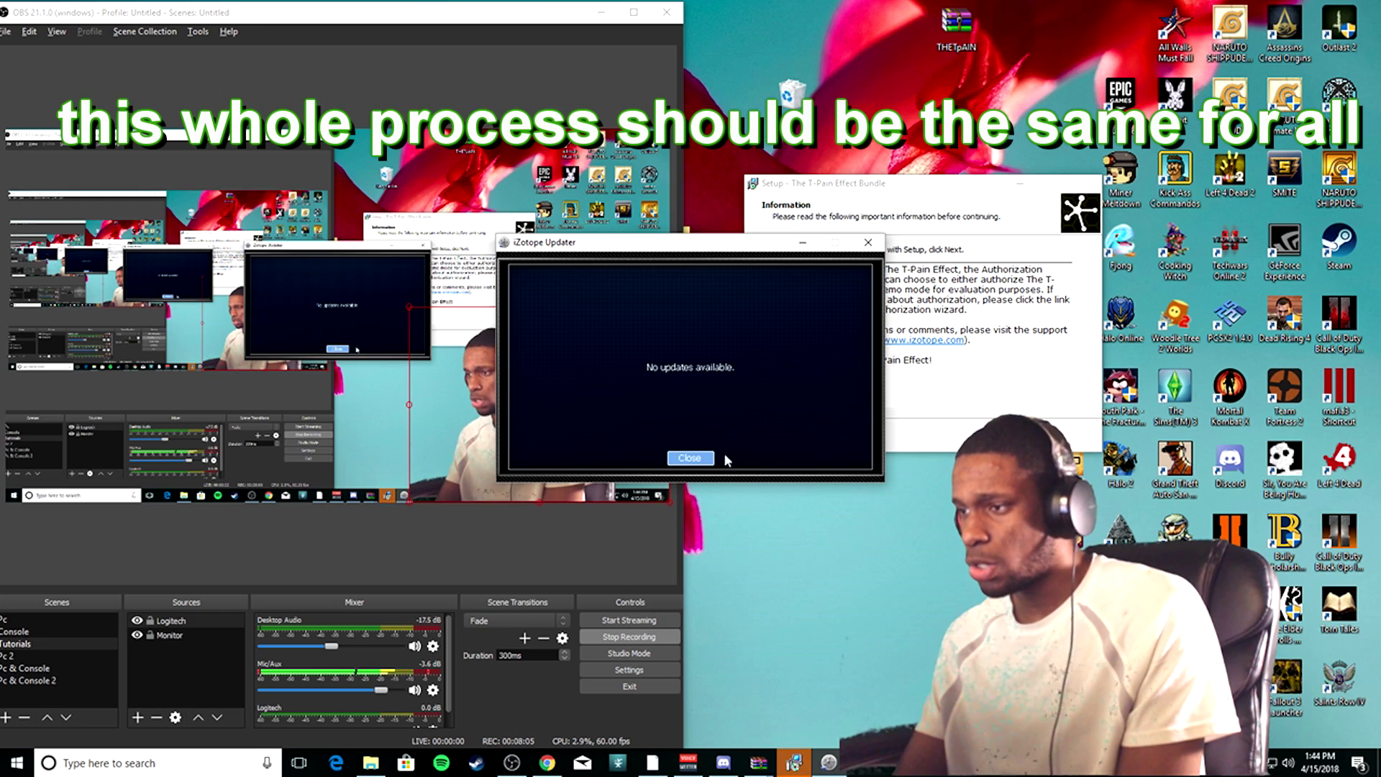
Close the iZotope Updater and complete the T-Pain Effect Bundle setup
left_click(696, 459)
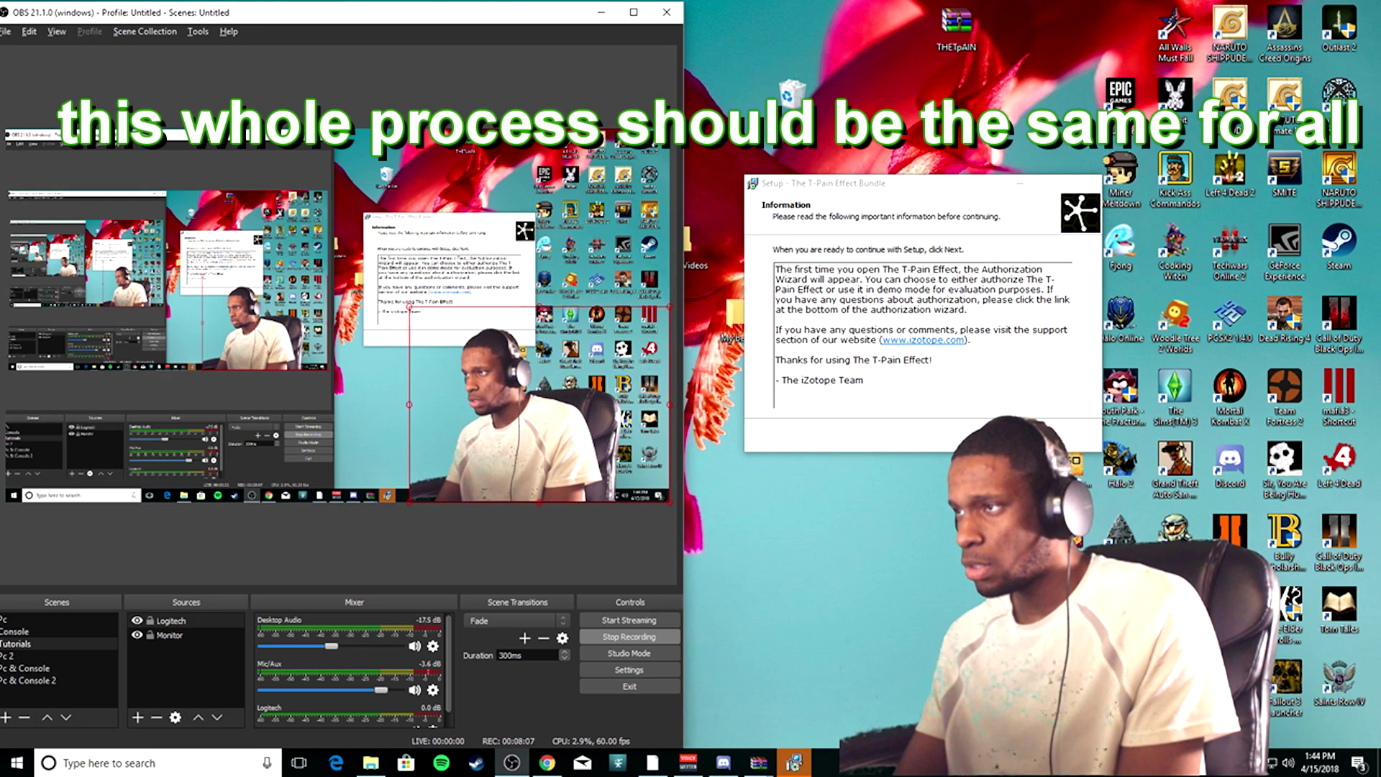
key("Return")
key("Return")
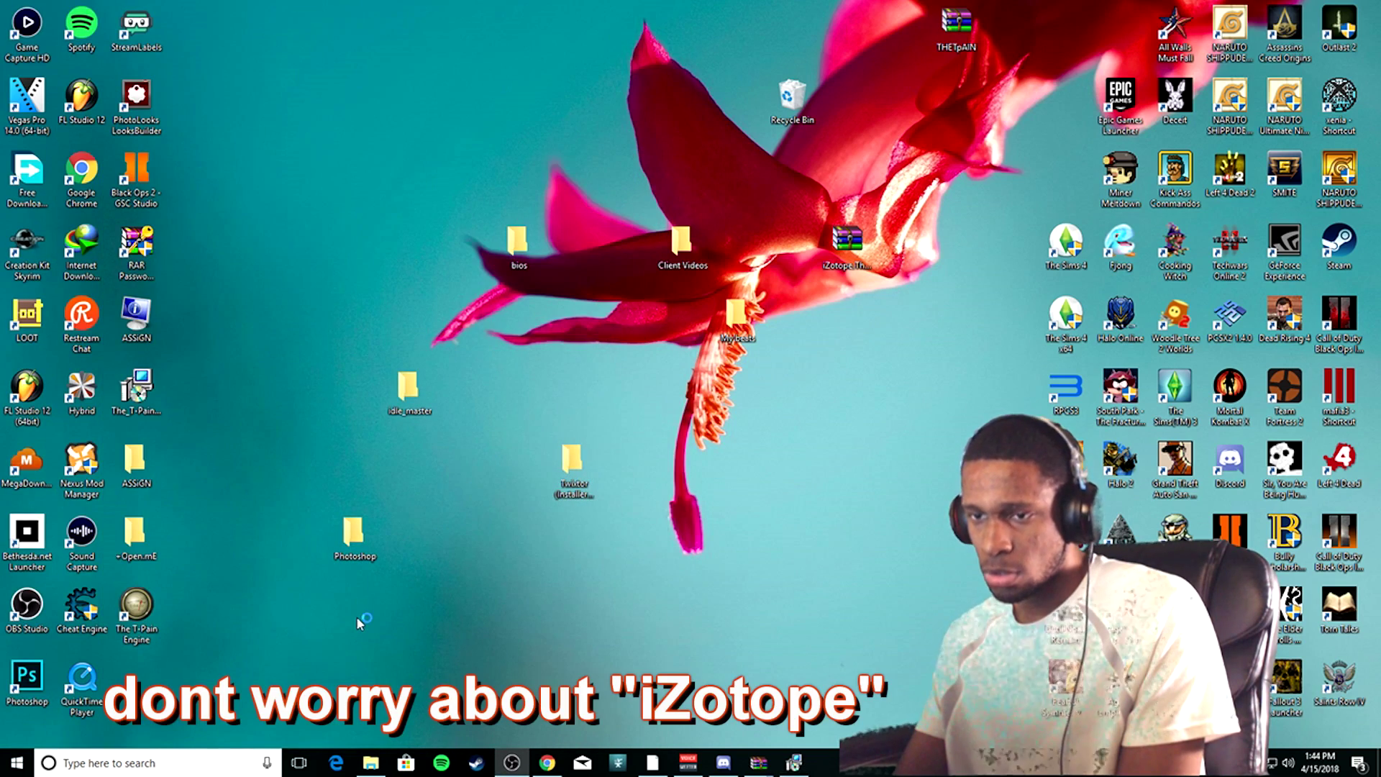
Go up from the x64 folder and open The T-Pain Engine folder inside the ASSiGN files
left_click(781, 489)
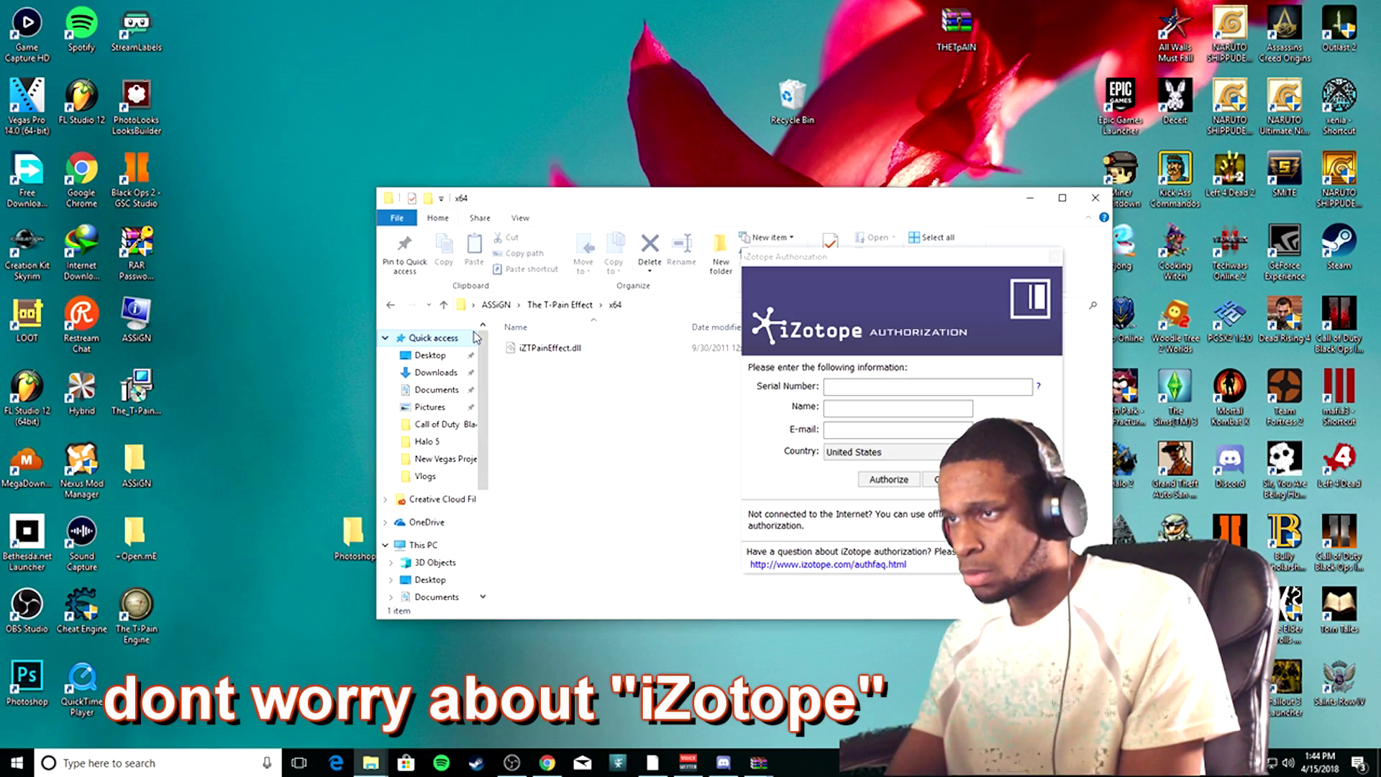
key("BackSpace")
double_click(583, 379)
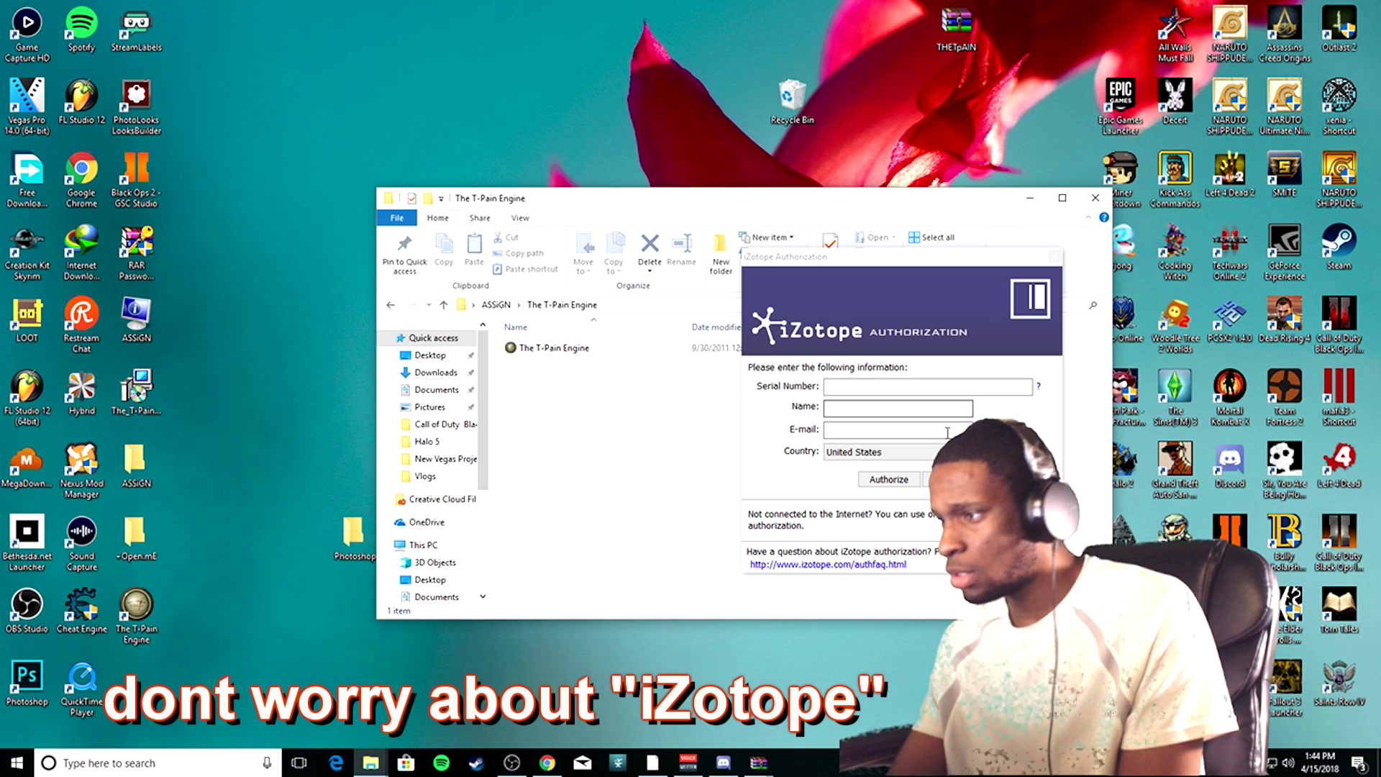
Close the iZotope Authorization window and dismiss The T-Pain Engine's trial notice and welcome screen
left_click(1055, 258)
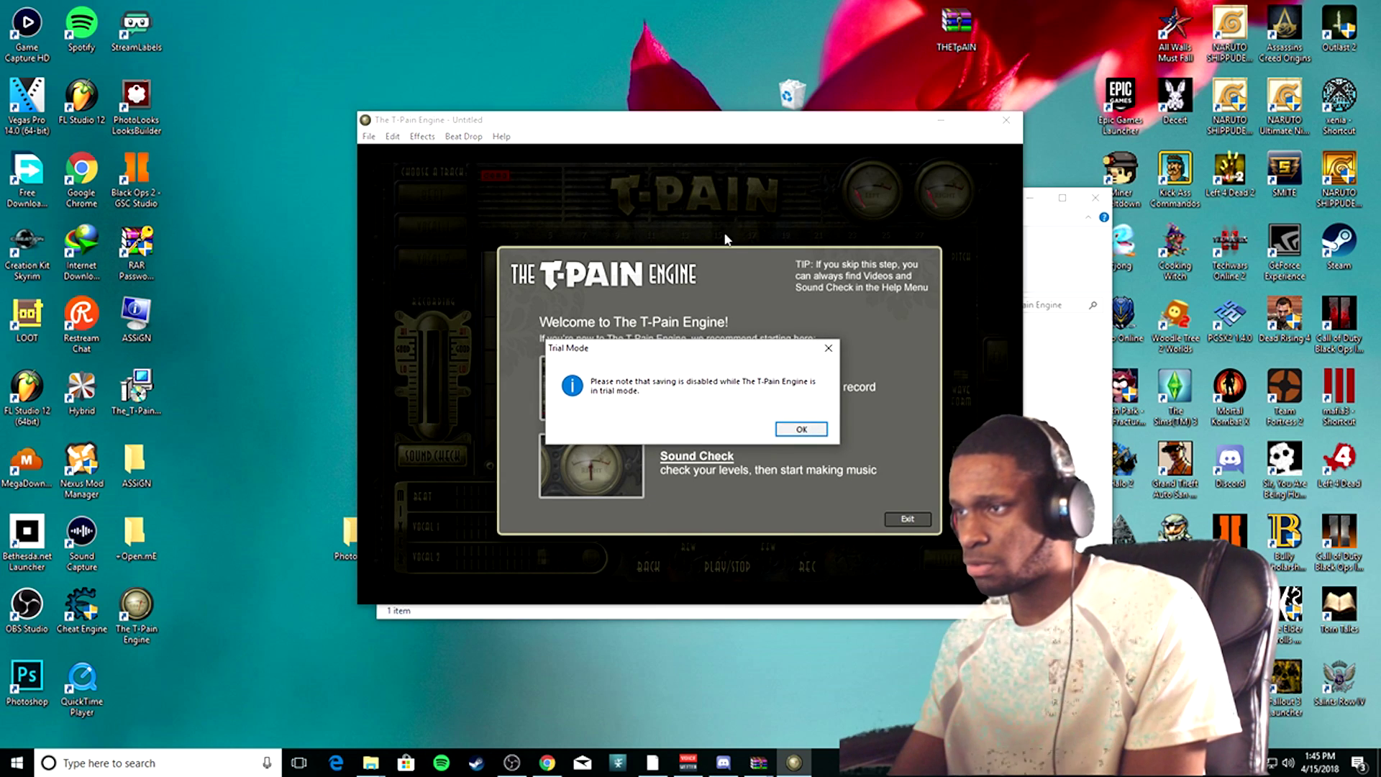
left_click(800, 430)
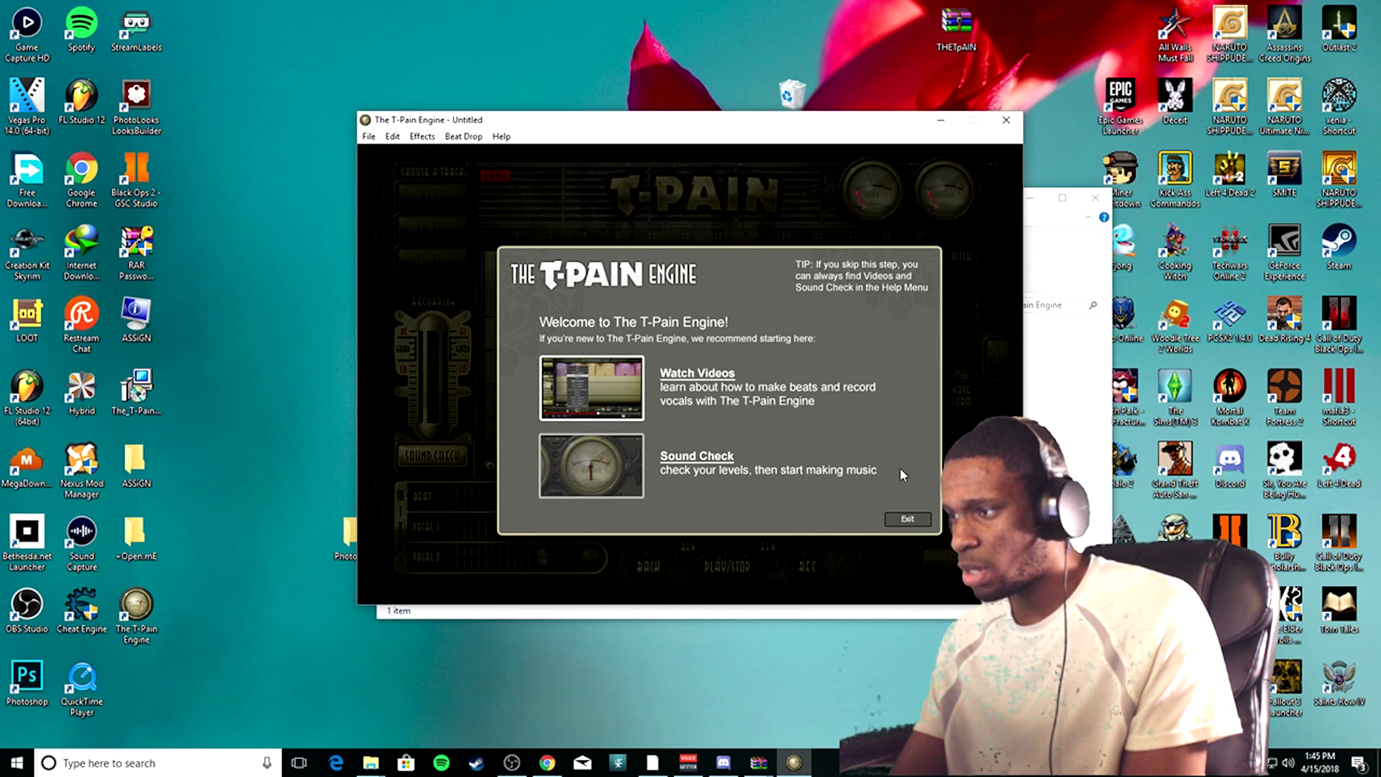
left_click(908, 519)
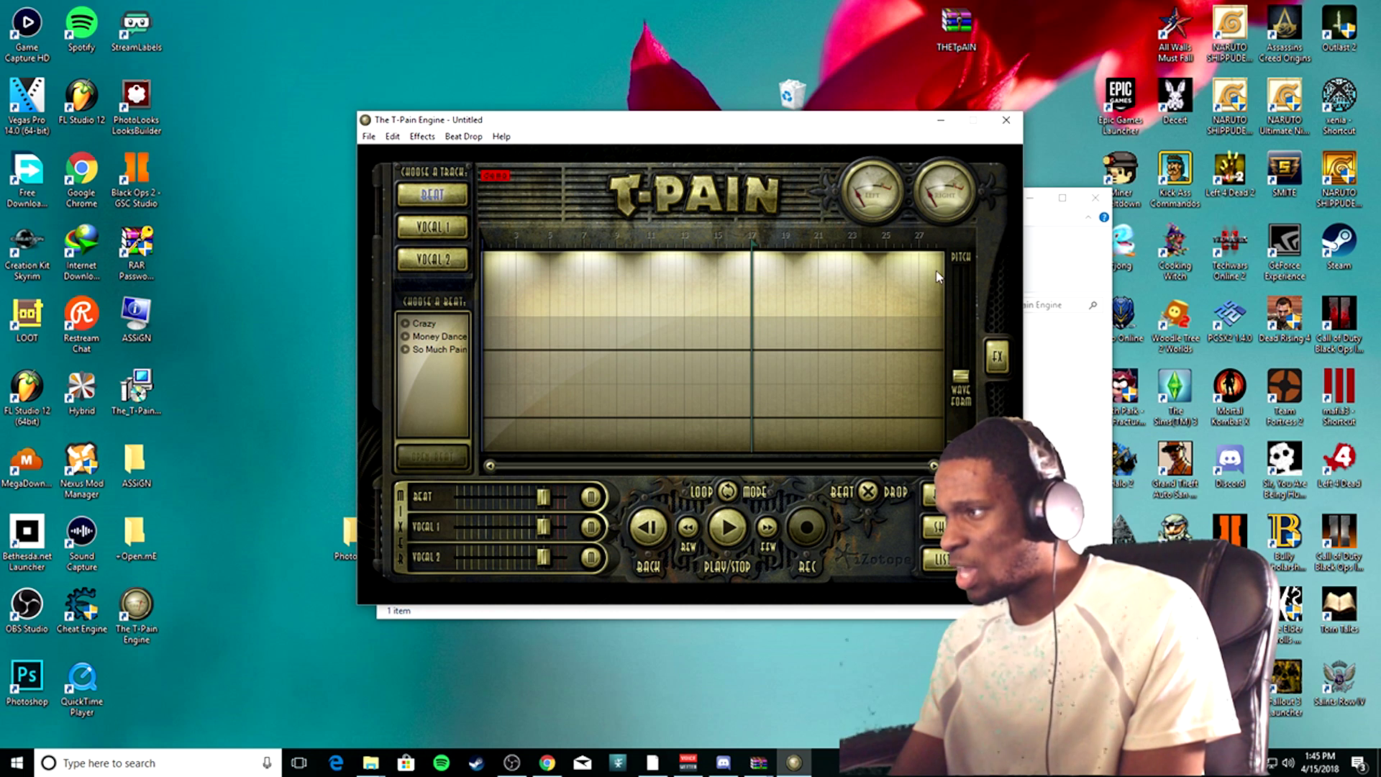
Move The T-Pain Engine window aside, select the Vocal 1 track and minimize the window
left_click_drag(860, 126, 670, 53)
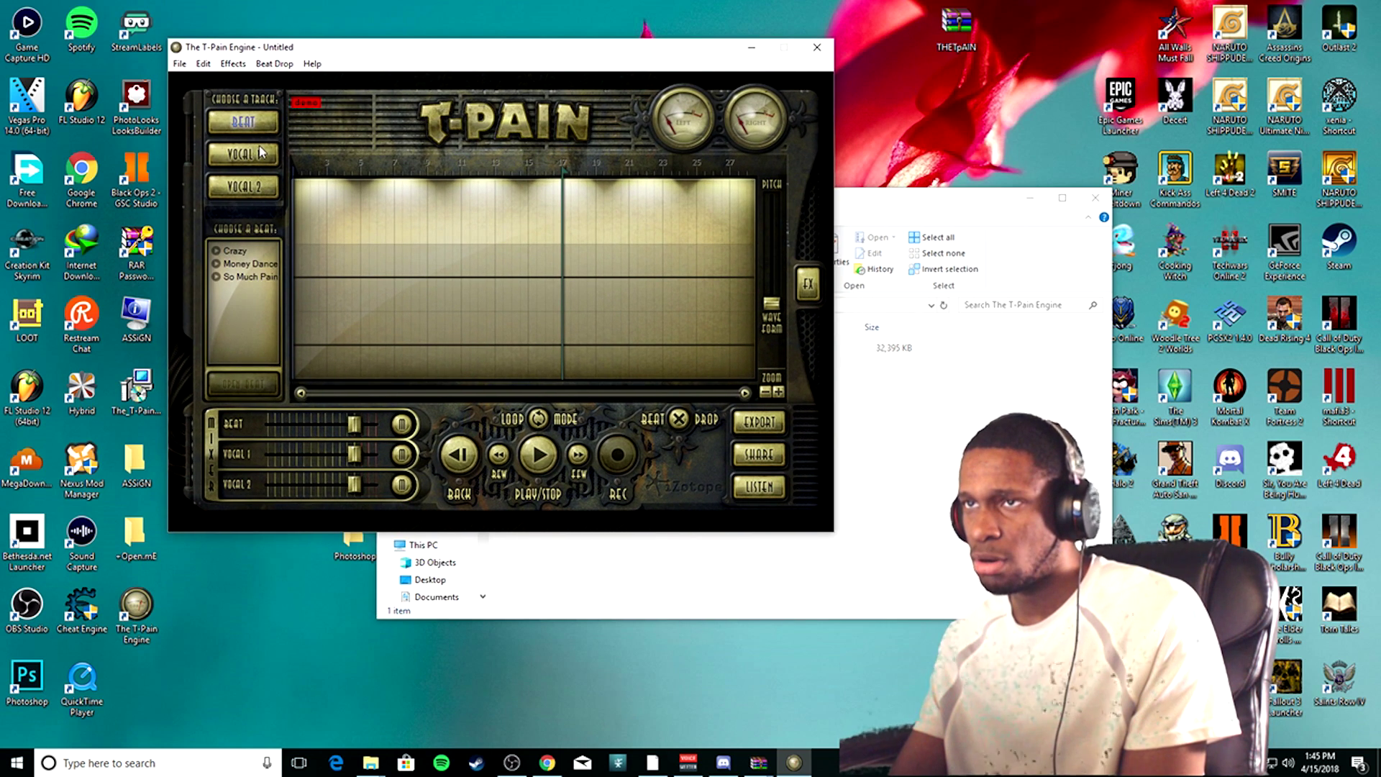
left_click(262, 153)
left_click(764, 43)
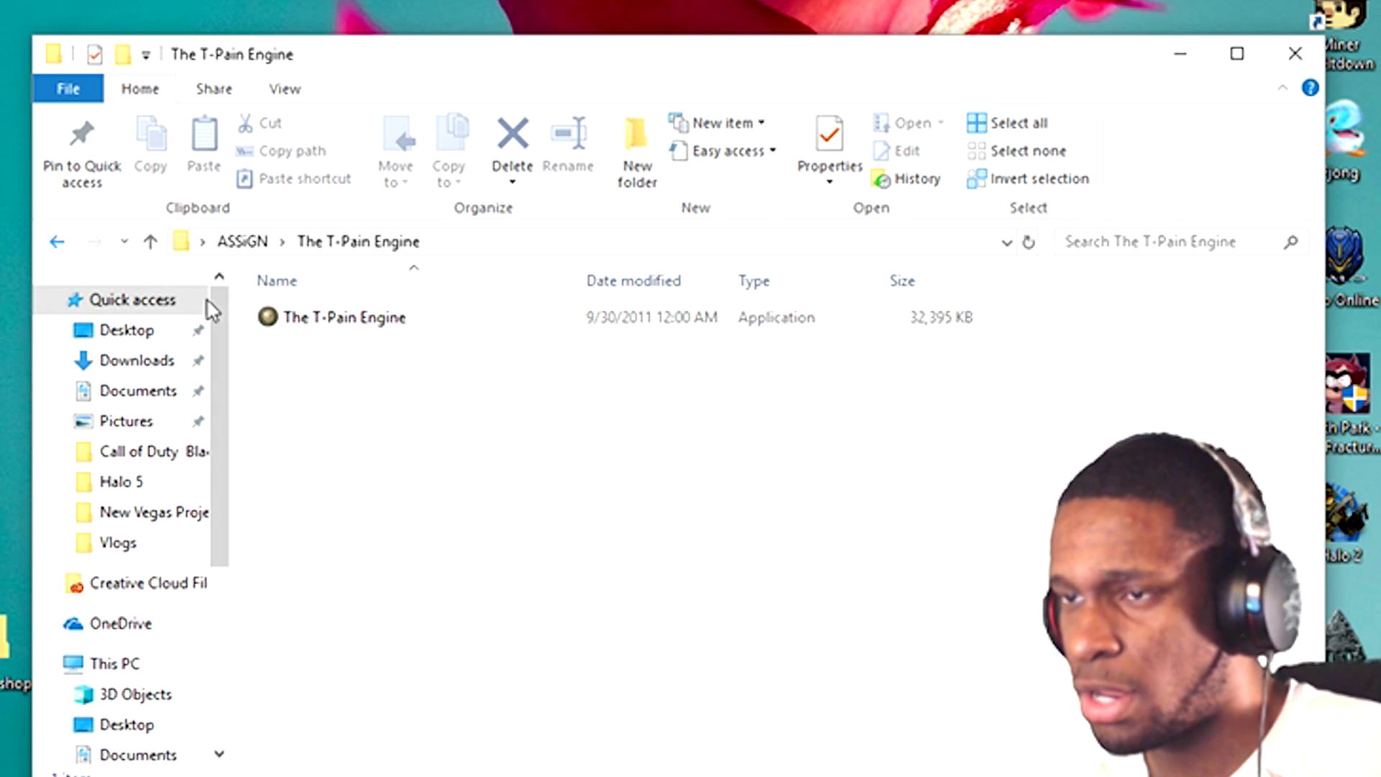
Copy The T-Pain Engine application from the ASSiGN folder and close the folder window
right_click(332, 336)
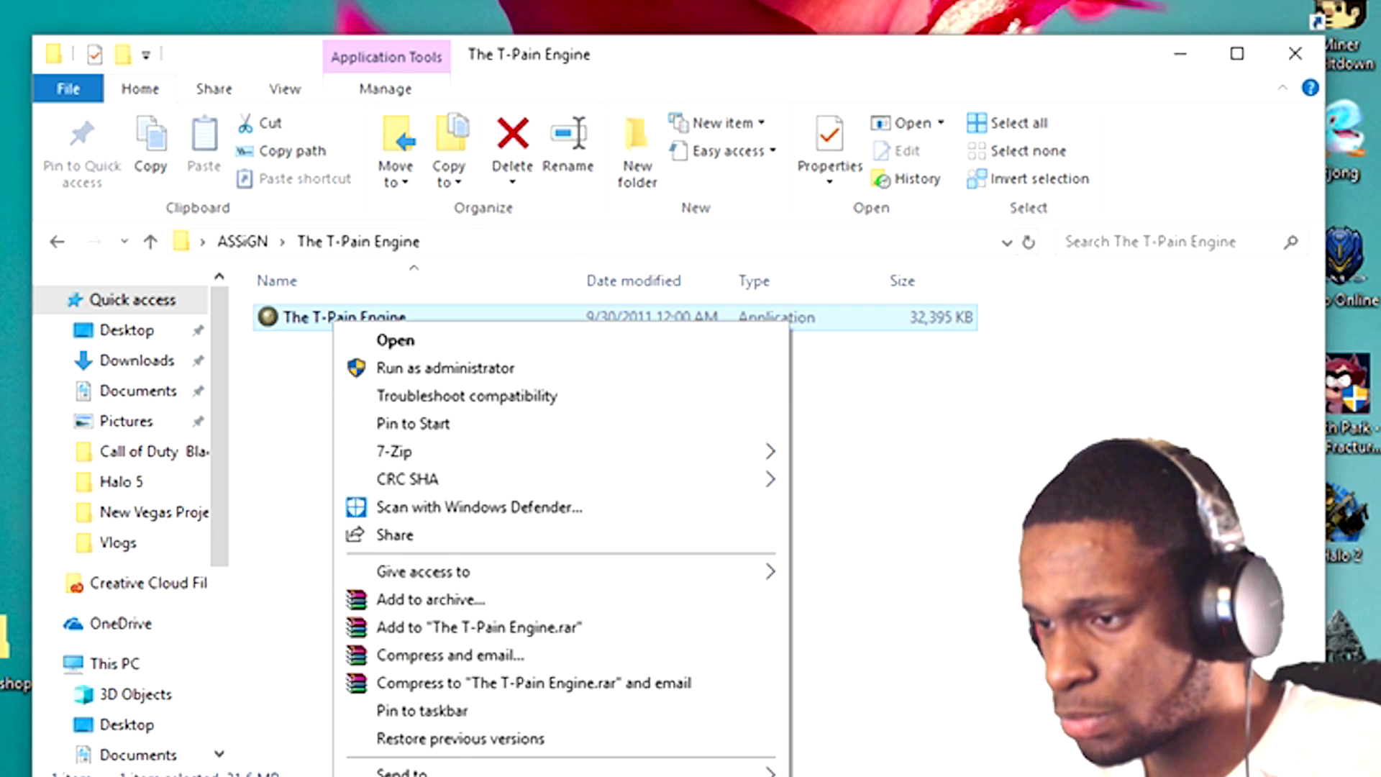
left_click(451, 709)
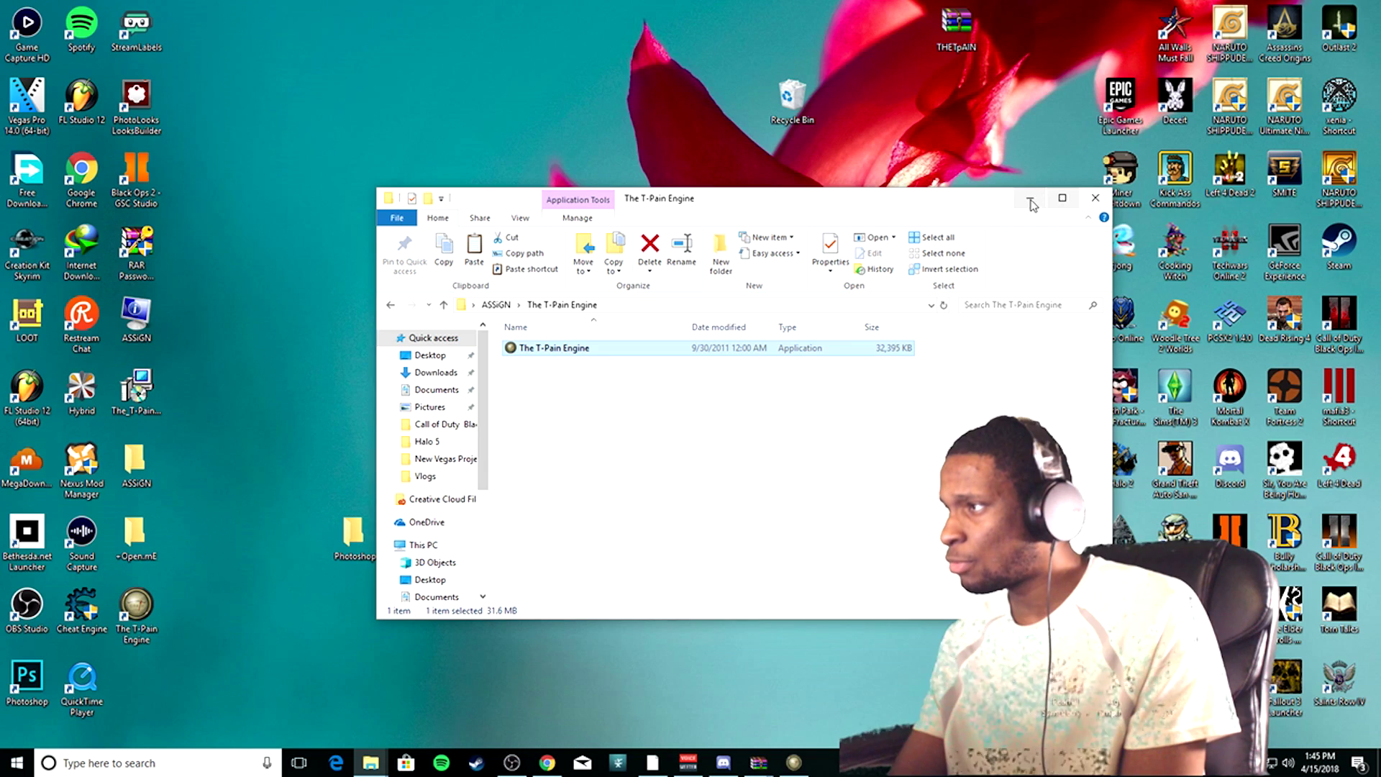
left_click(1095, 199)
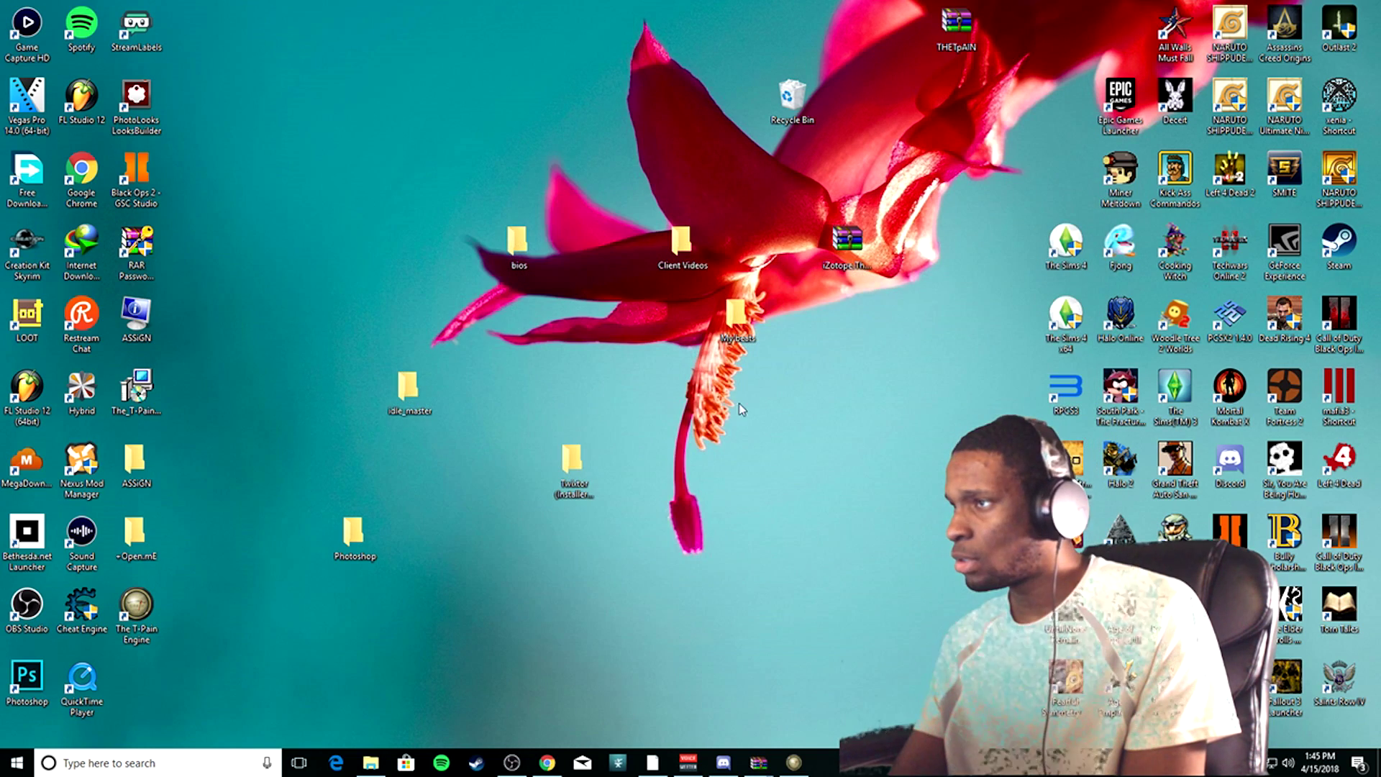
Open the file location of The T-Pain Engine desktop shortcut
right_click(153, 608)
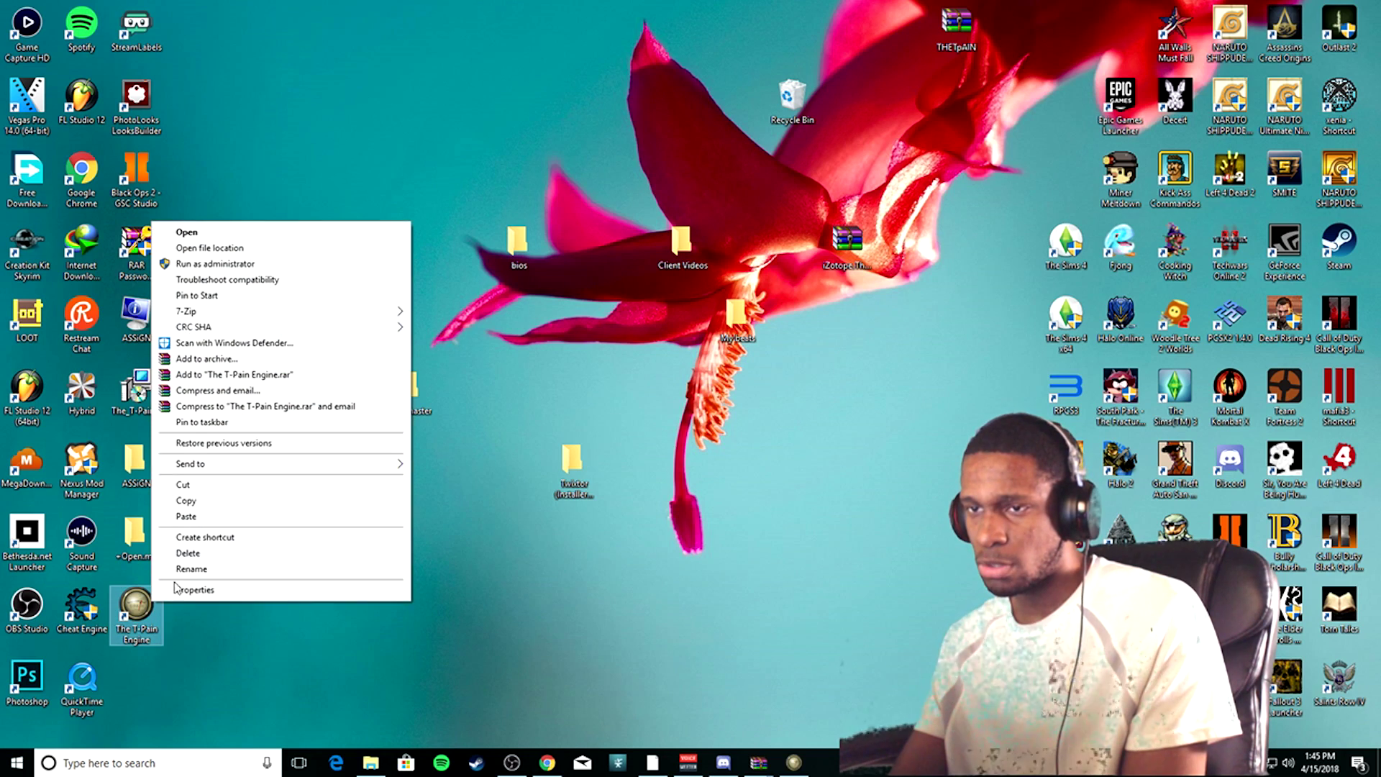
left_click(222, 249)
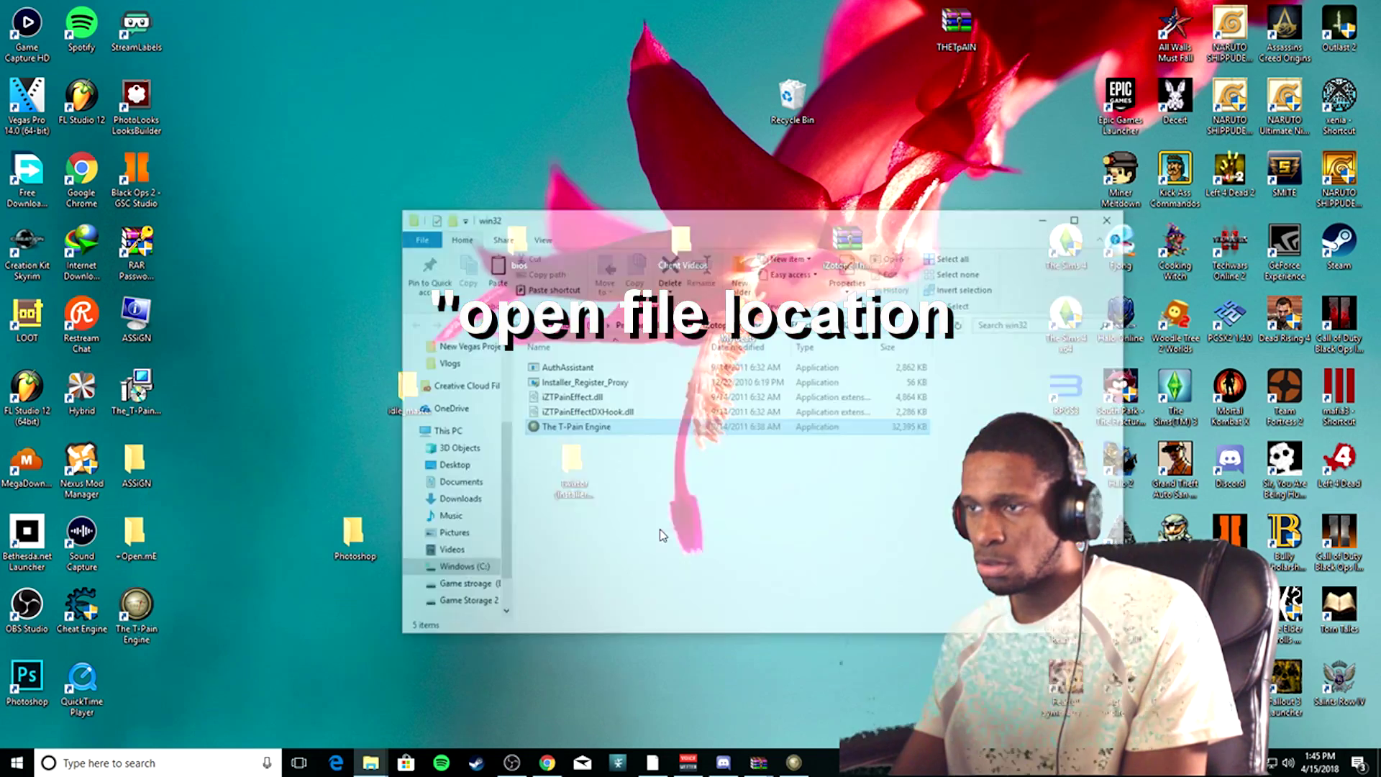
Try to paste the copied T-Pain Engine application over the existing one in the win32 folder
right_click(647, 513)
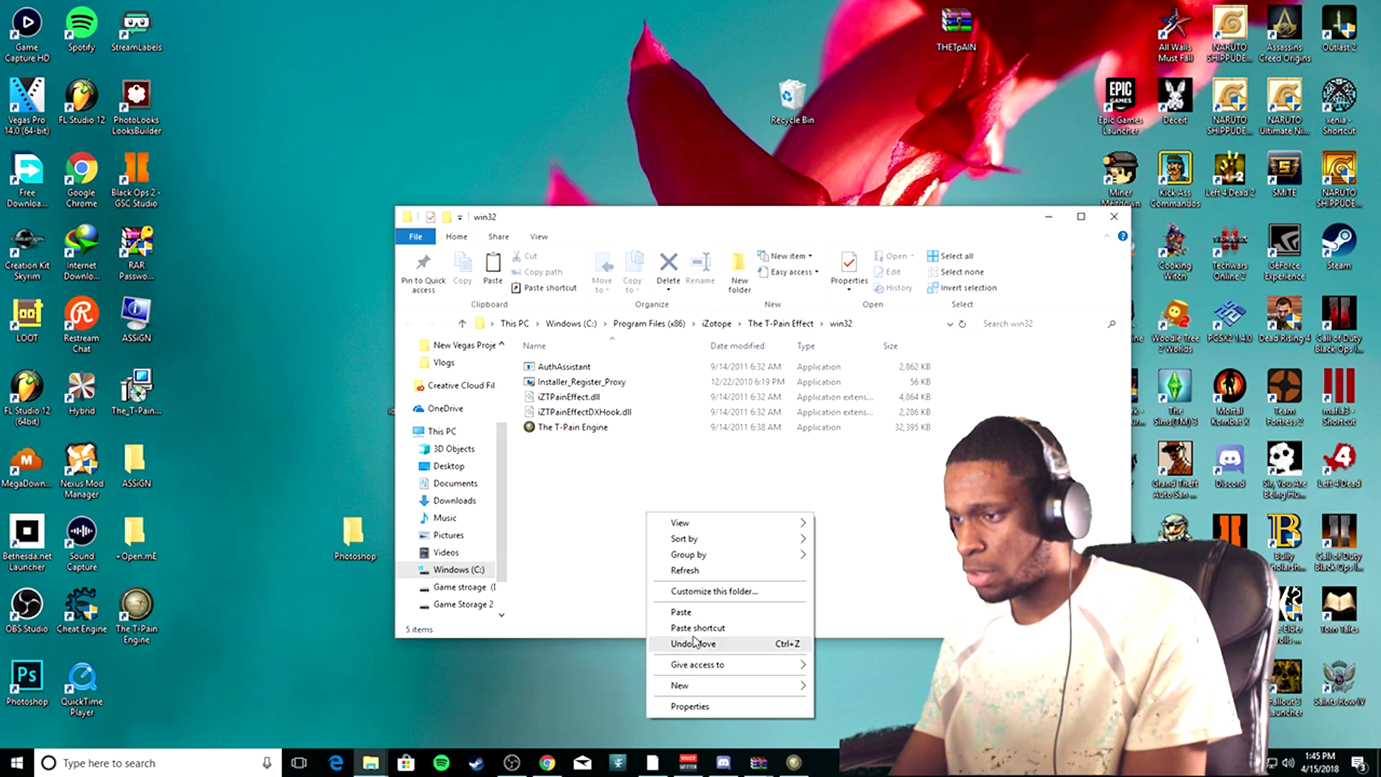
left_click(684, 612)
left_click(304, 282)
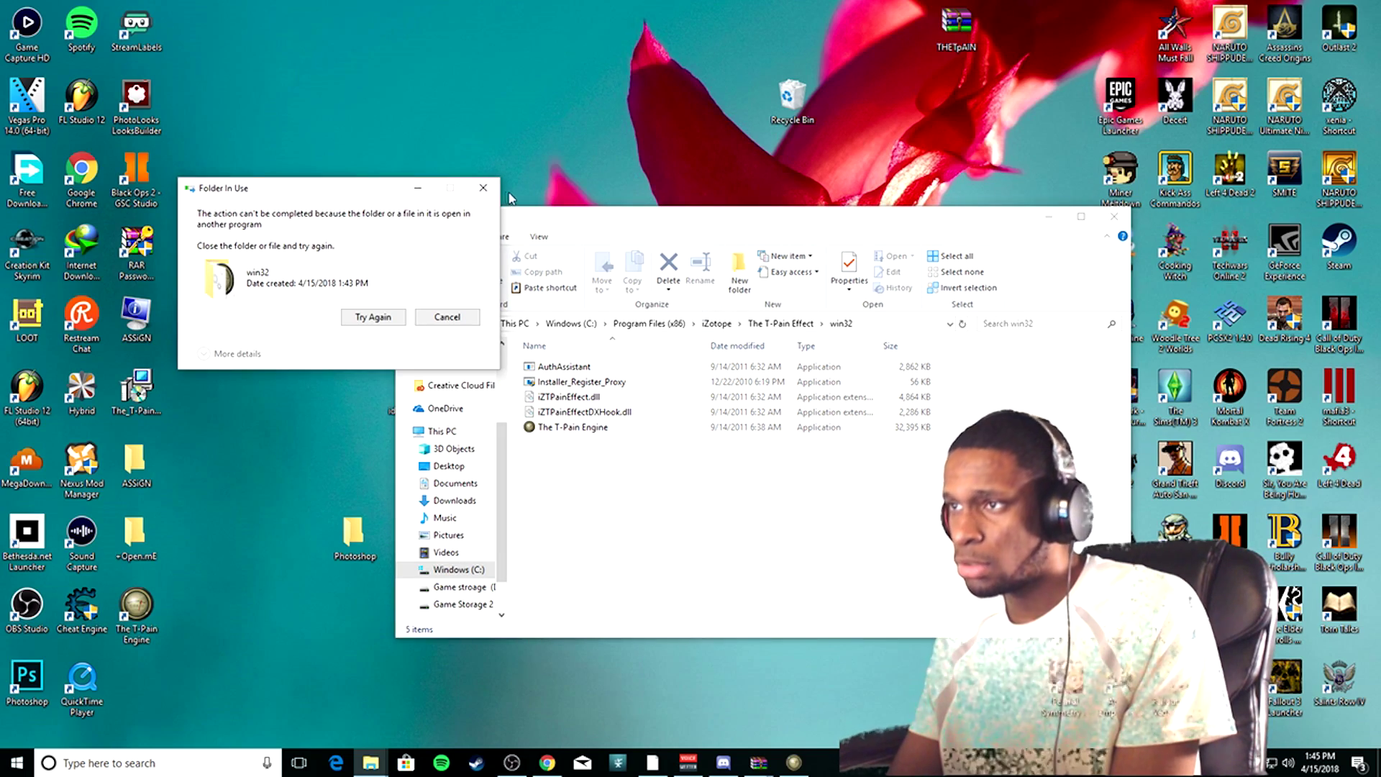
left_click(481, 190)
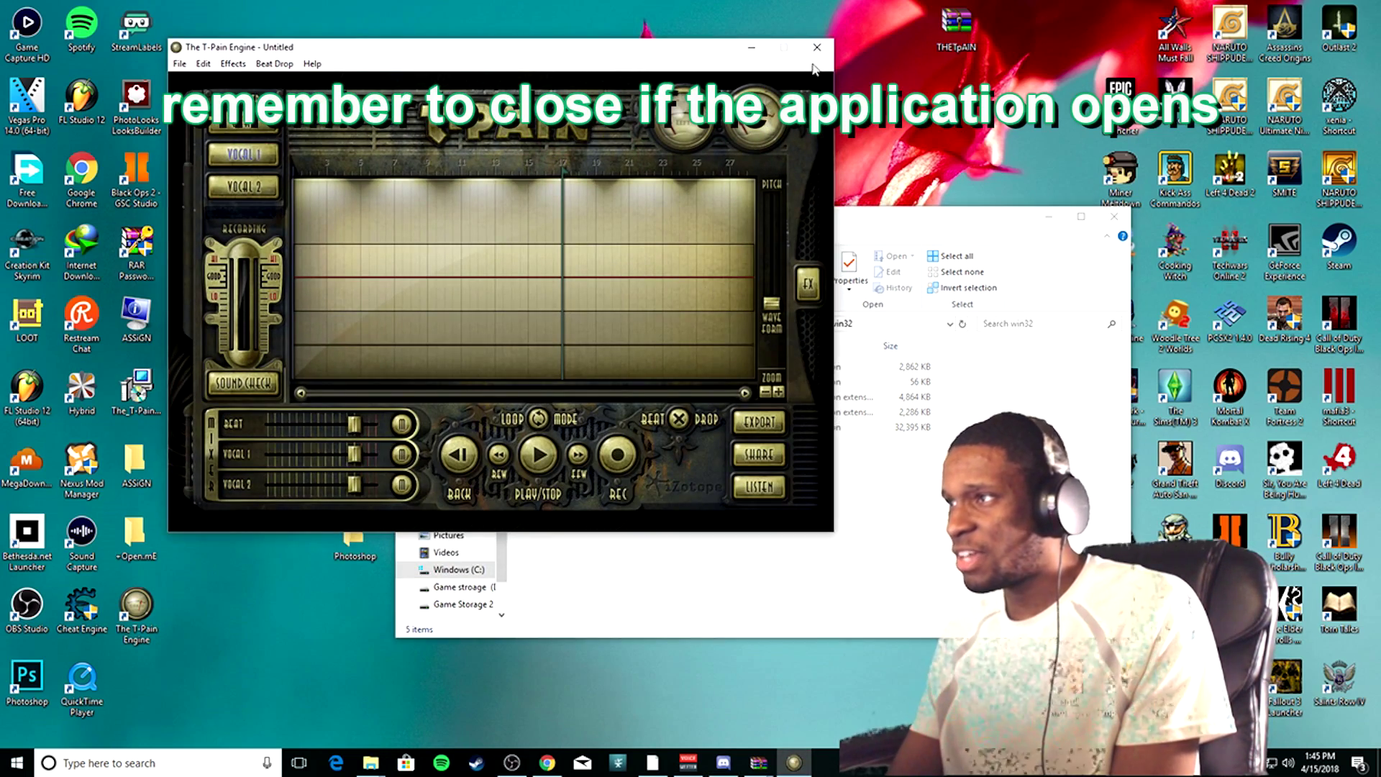
Close the running T-Pain Engine and replace its application in the win32 folder with the copied file
left_click(818, 47)
right_click(617, 480)
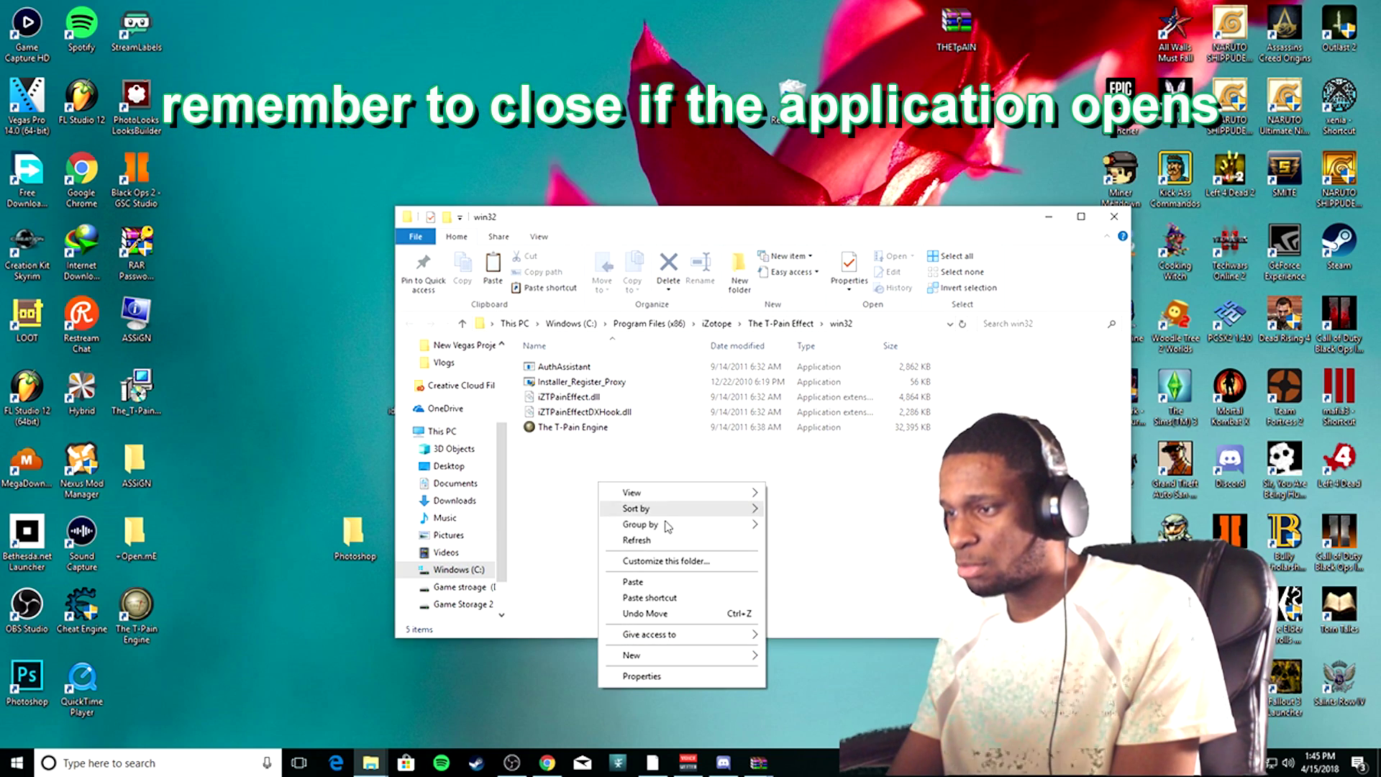
left_click(657, 582)
left_click(692, 295)
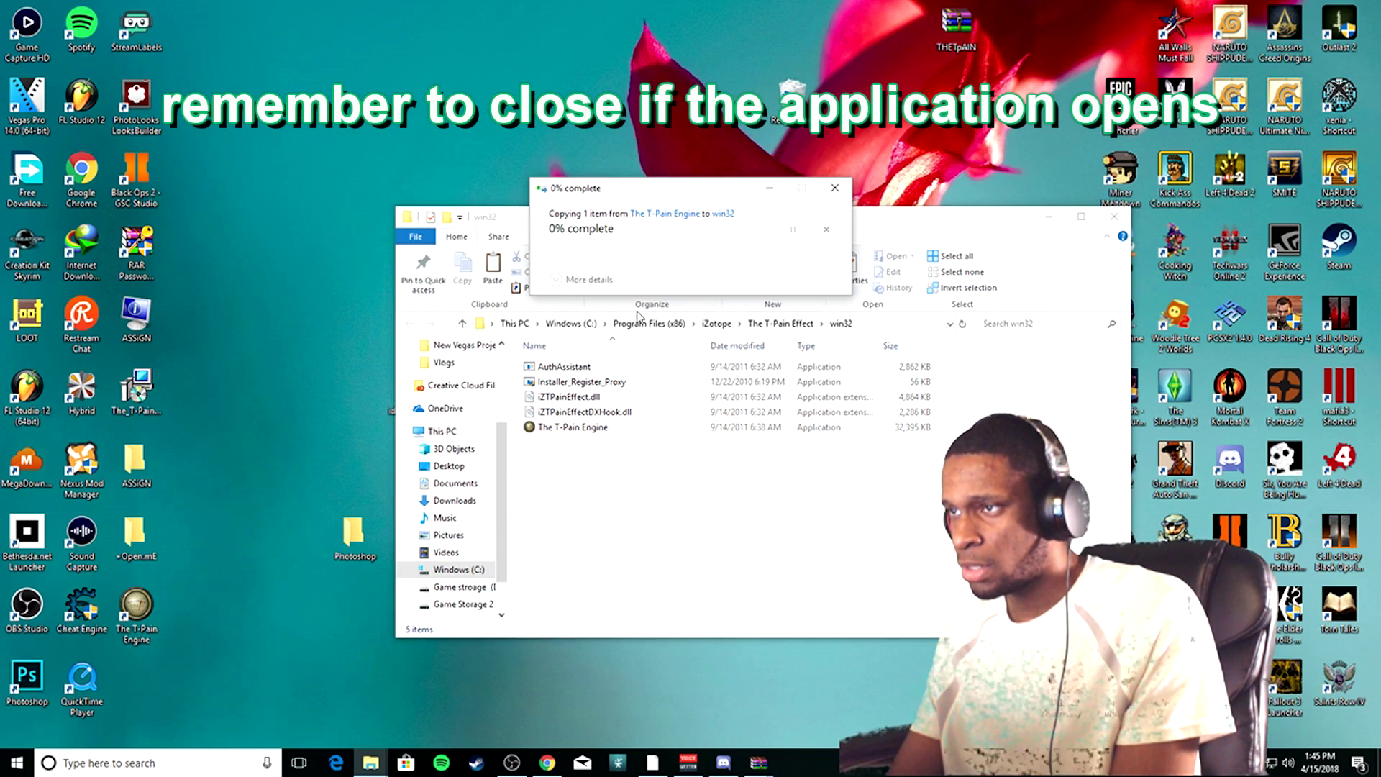
left_click(649, 288)
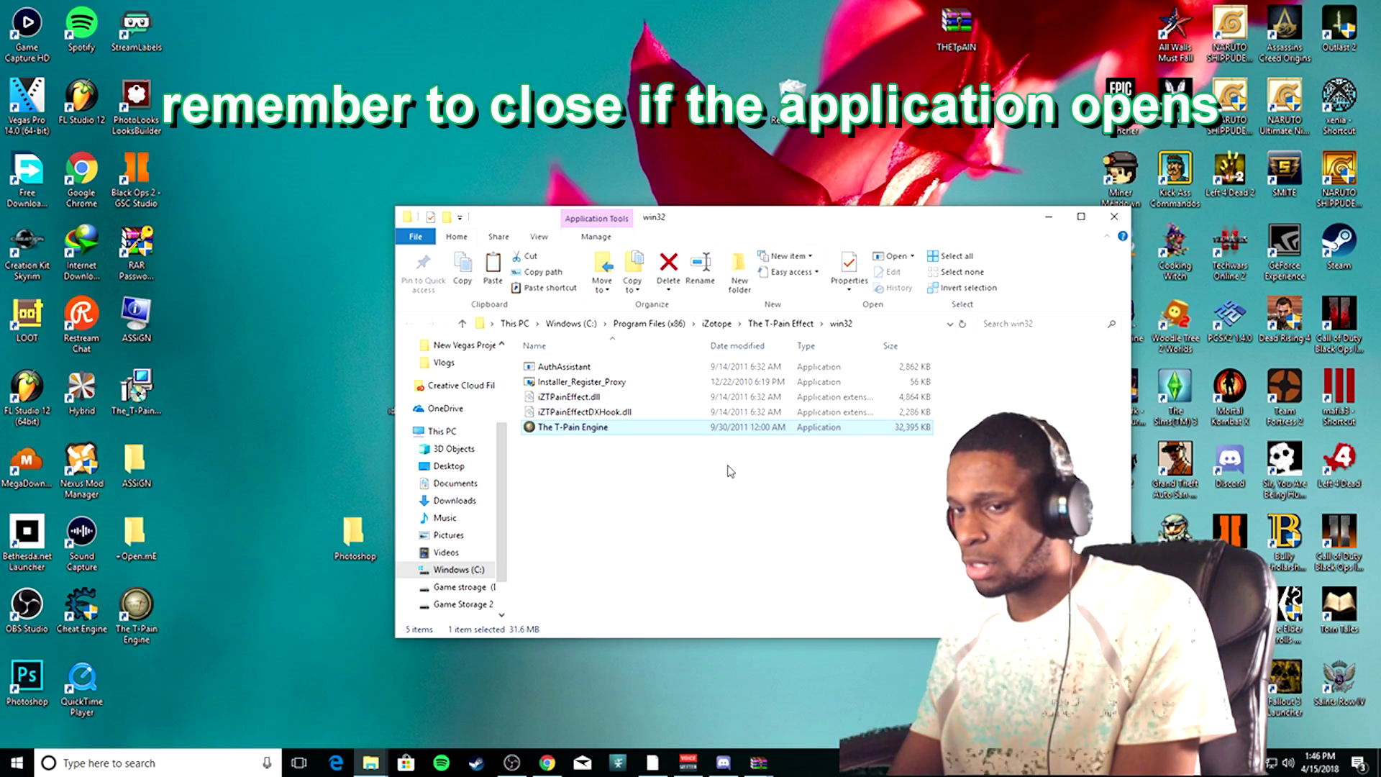
Close the win32 folder, relaunch The T-Pain Engine and minimize its window
left_click(1114, 215)
right_click(786, 472)
left_click(845, 533)
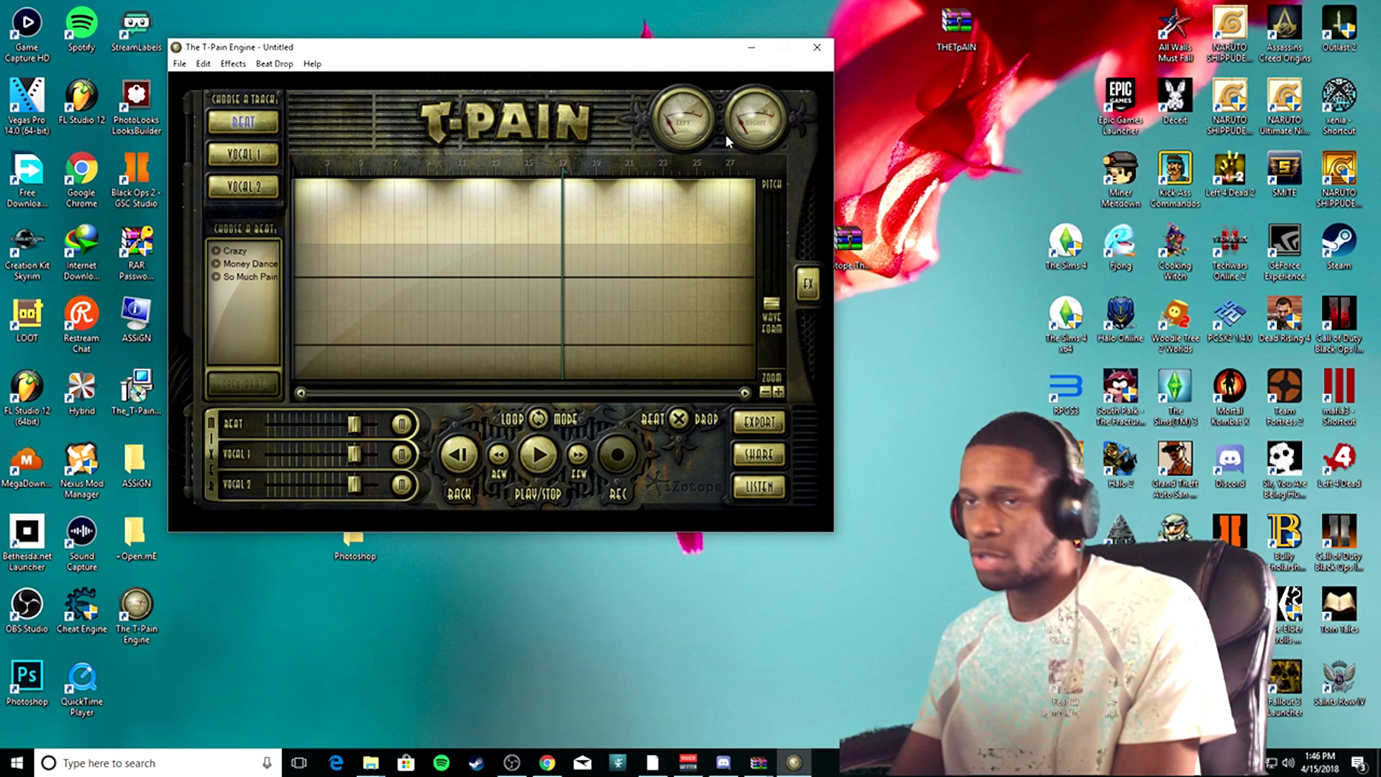
left_click(754, 47)
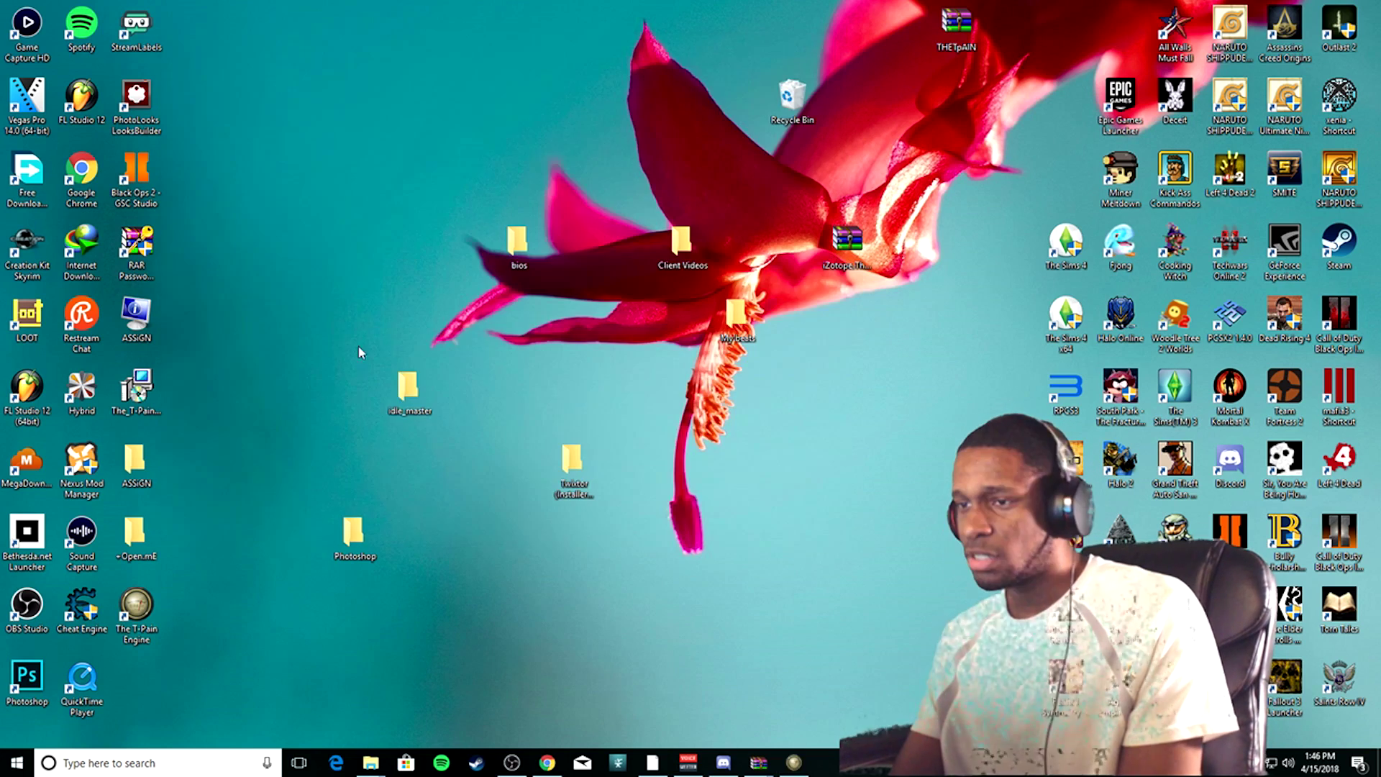
left_click_drag(300, 231, 696, 551)
left_click(826, 584)
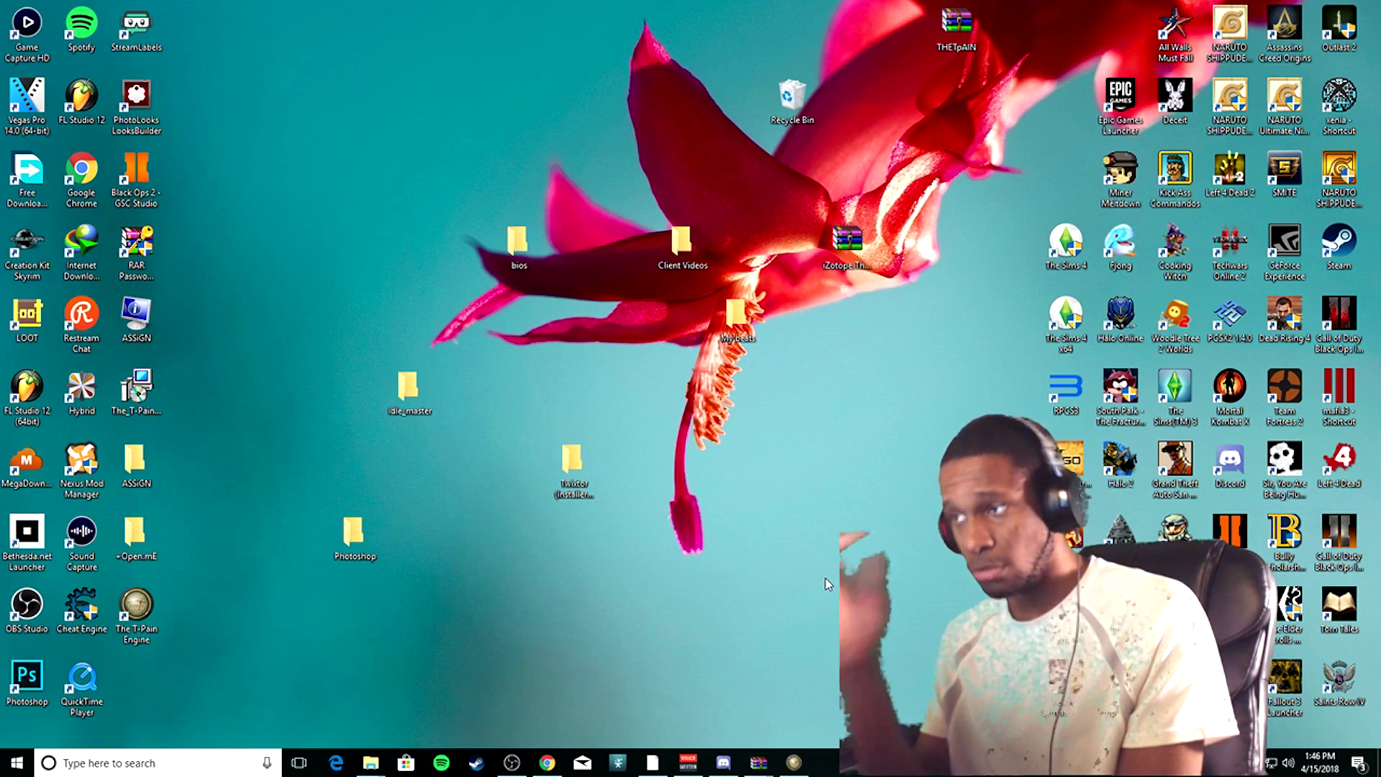
Delete the iZotope T-Pain bundle archive and the THETpAIN archive from the desktop
right_click(851, 247)
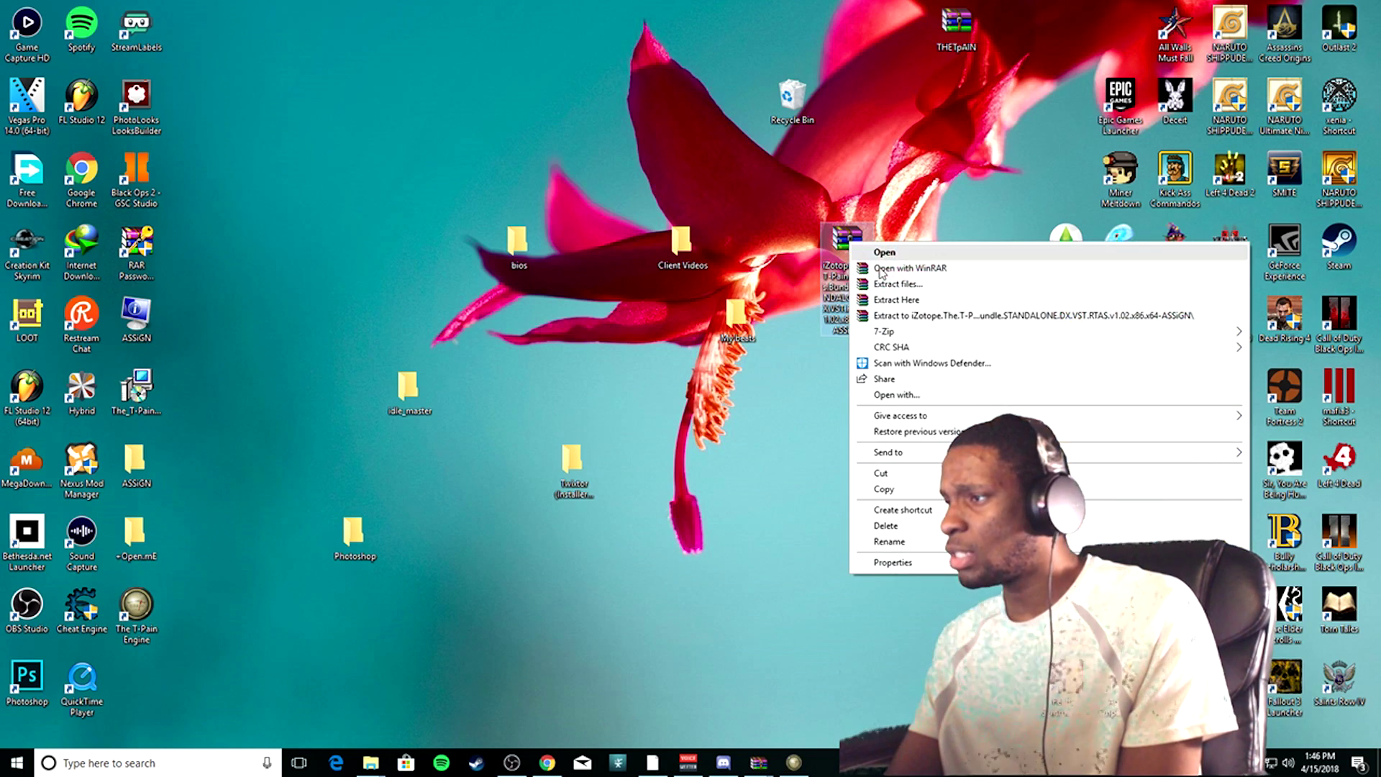
left_click(887, 526)
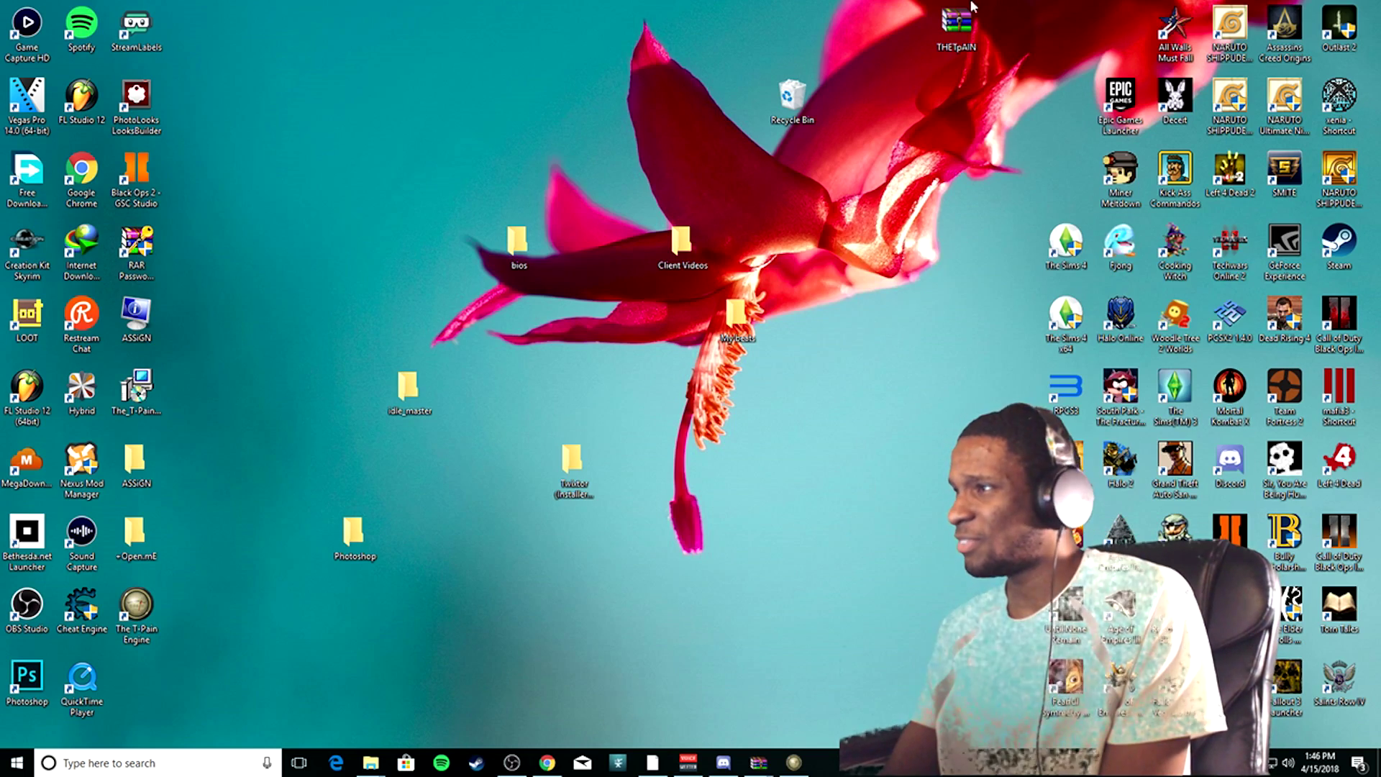
right_click(967, 22)
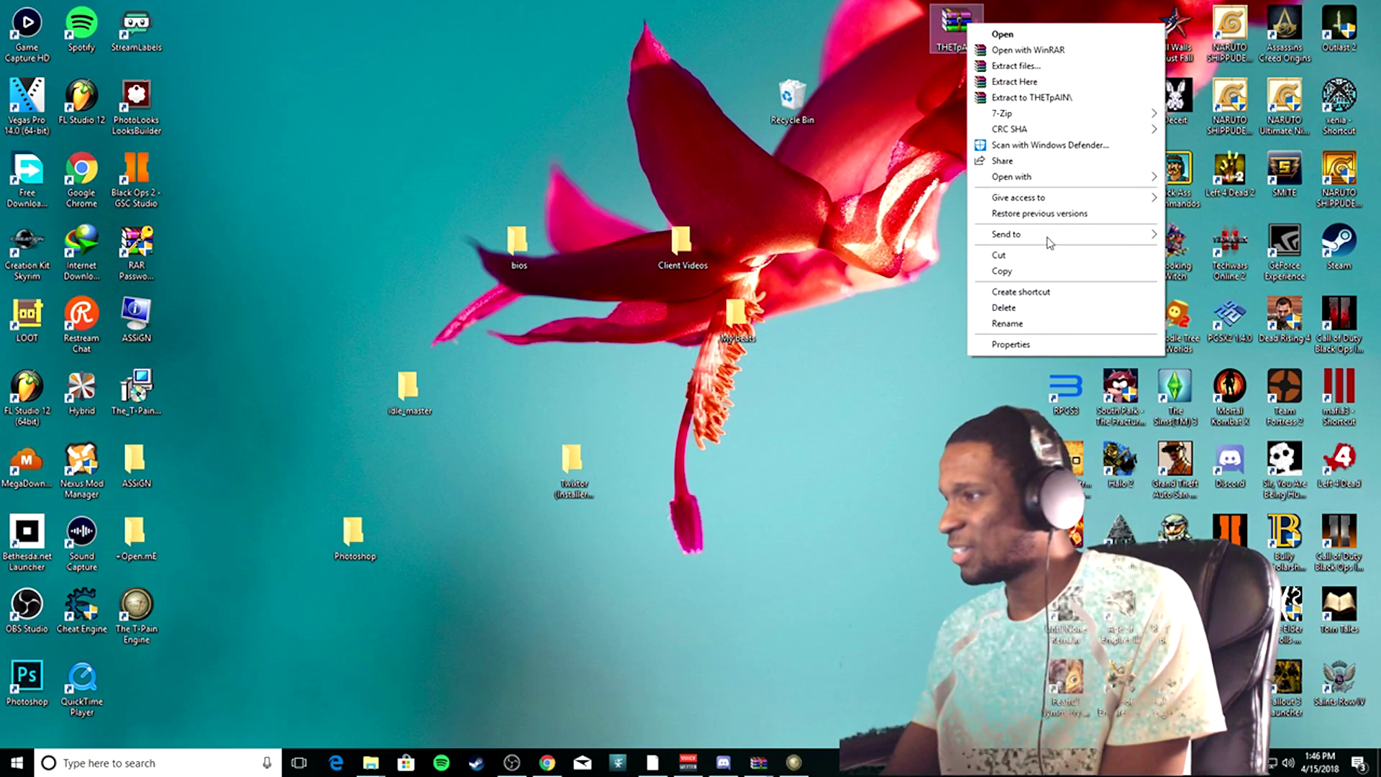
left_click(1004, 309)
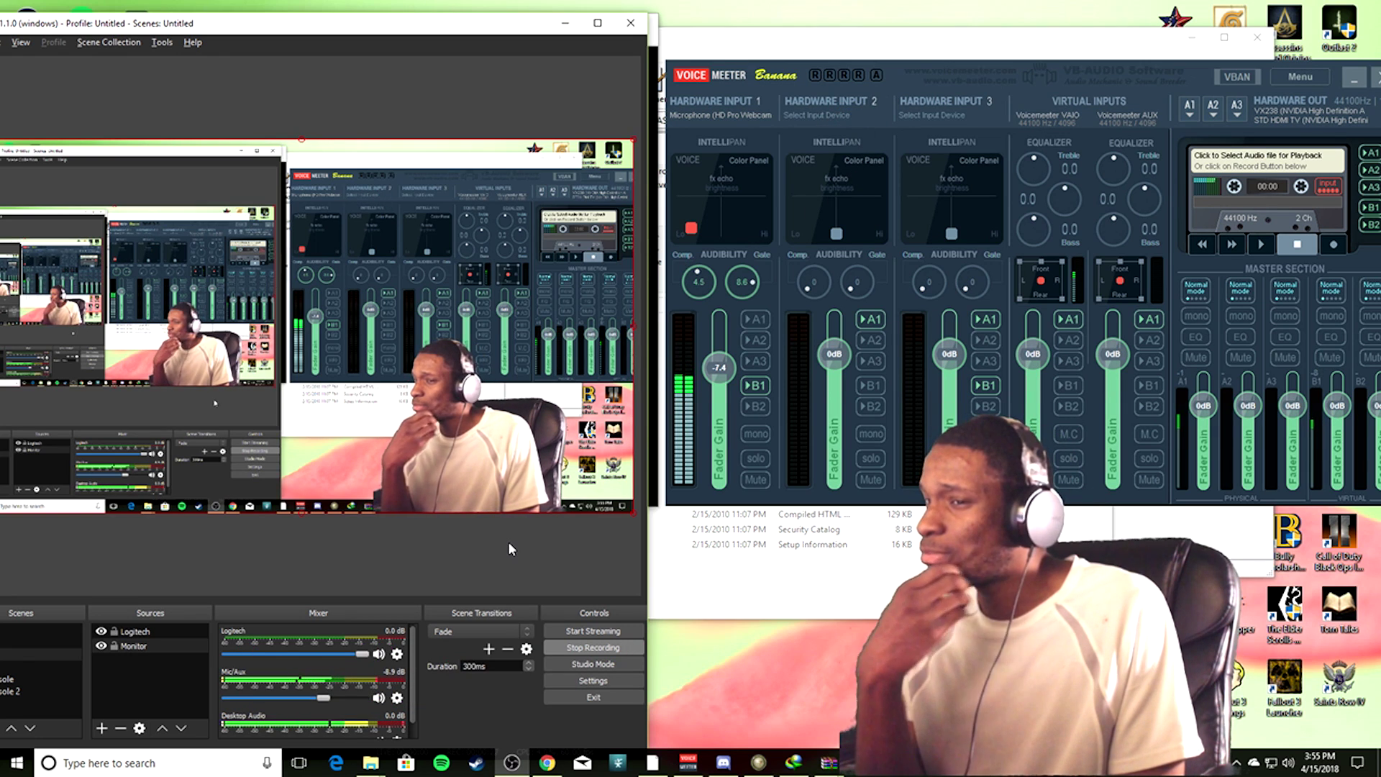
Bring up the VAC 10 folder window and move it to a clear spot on the desktop
mouse_move(370, 763)
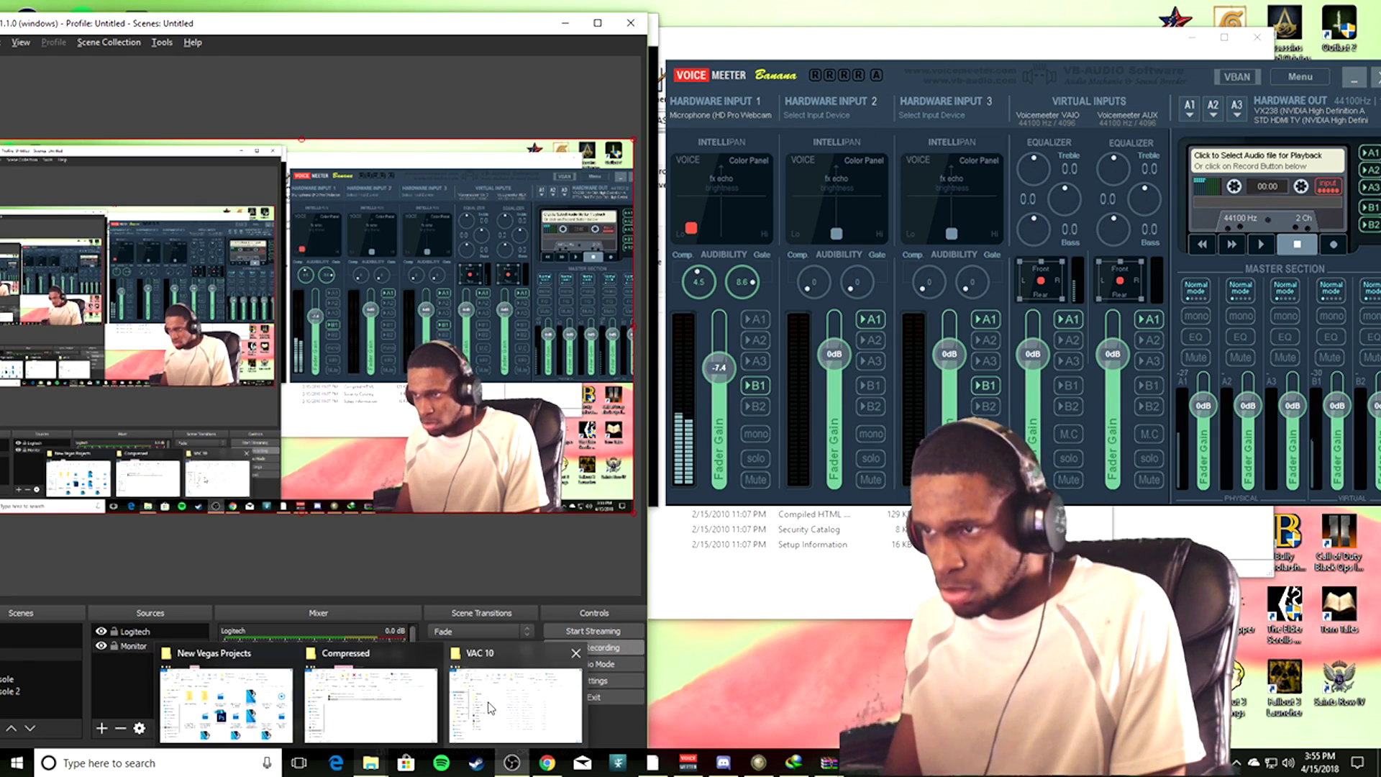
left_click(488, 708)
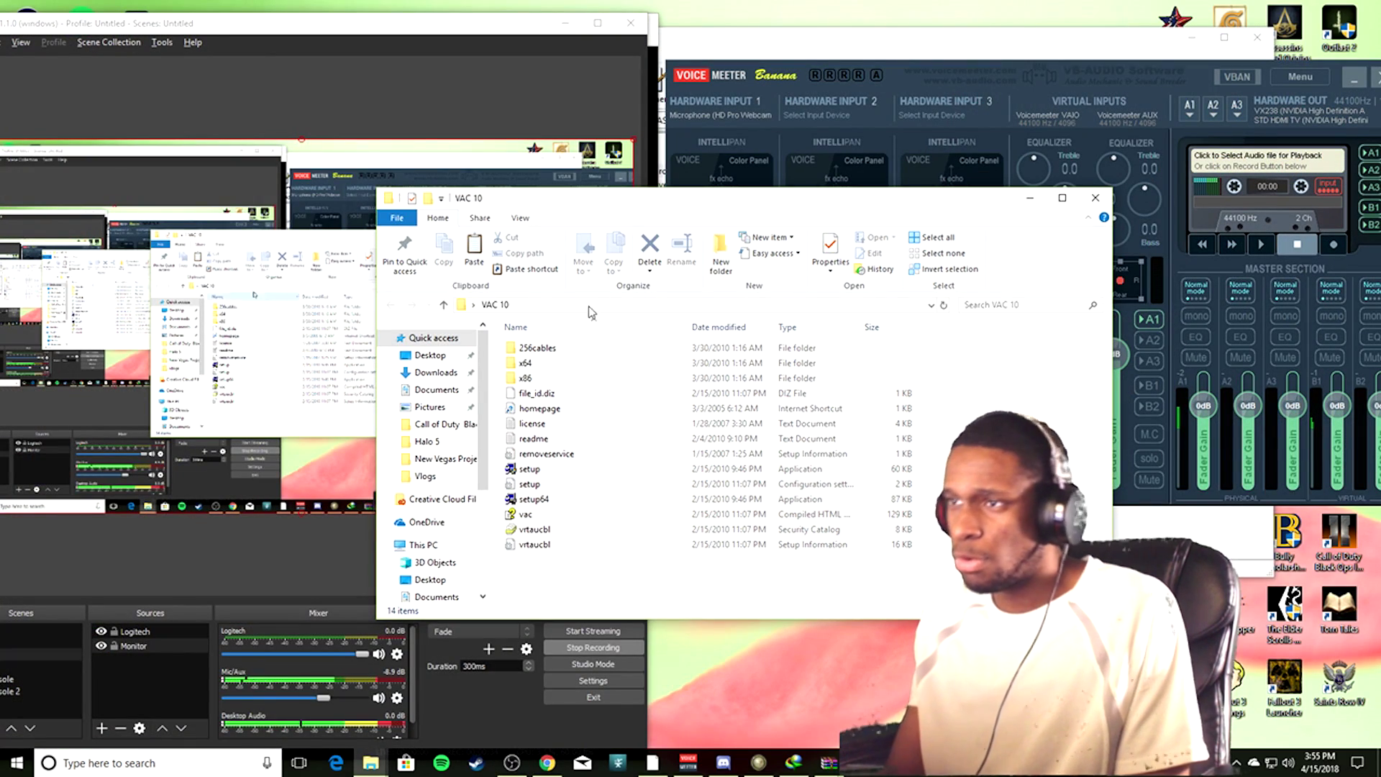
left_click_drag(616, 200, 506, 121)
Search Windows for System Information and open it to check the computer's system type
left_click(209, 760)
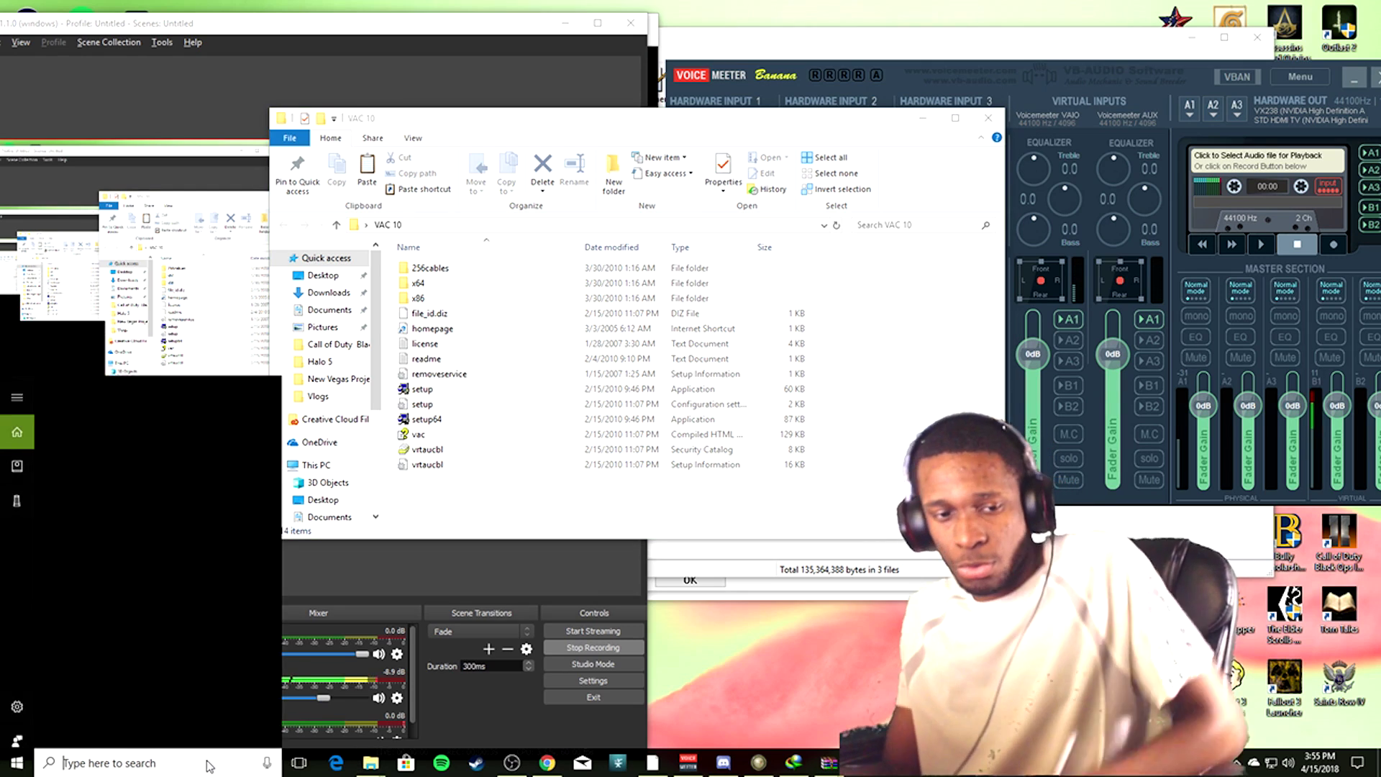
type("sys")
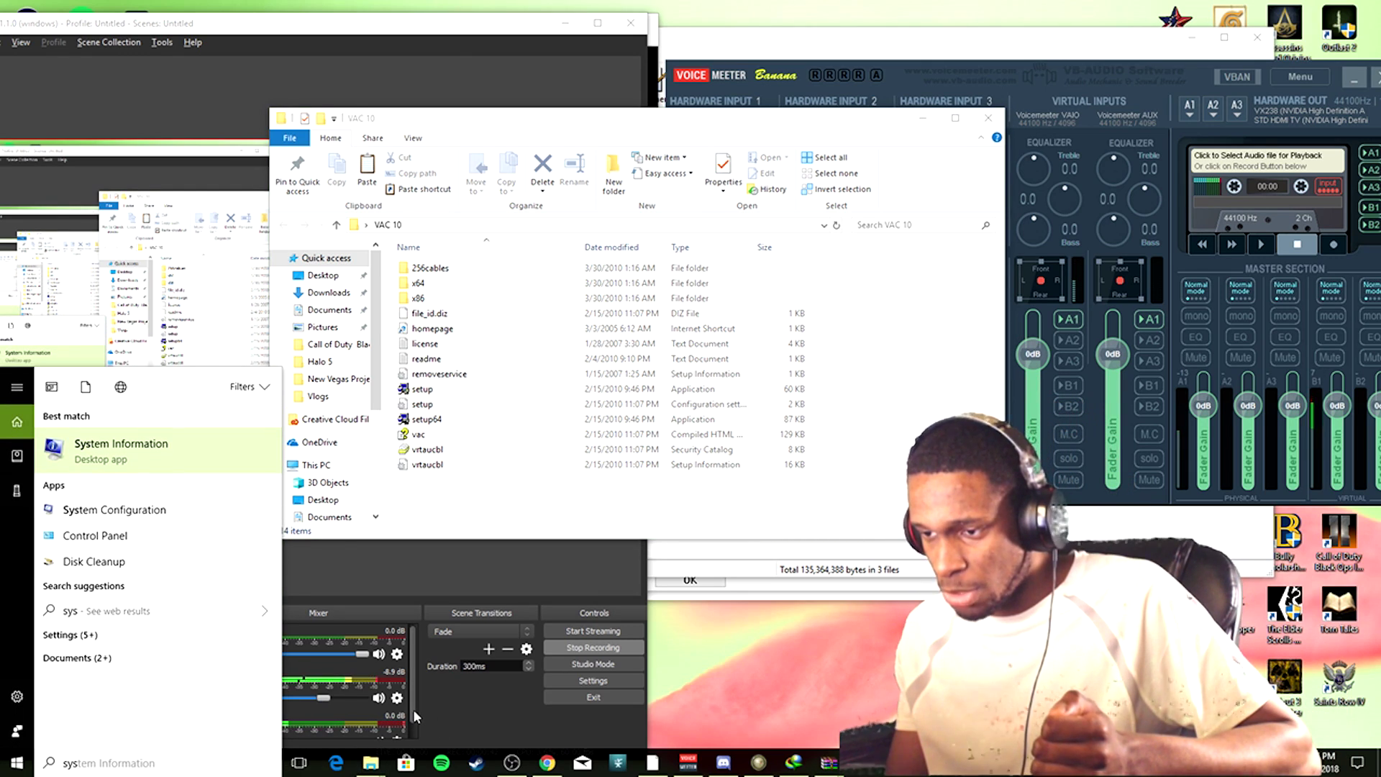
left_click(394, 733)
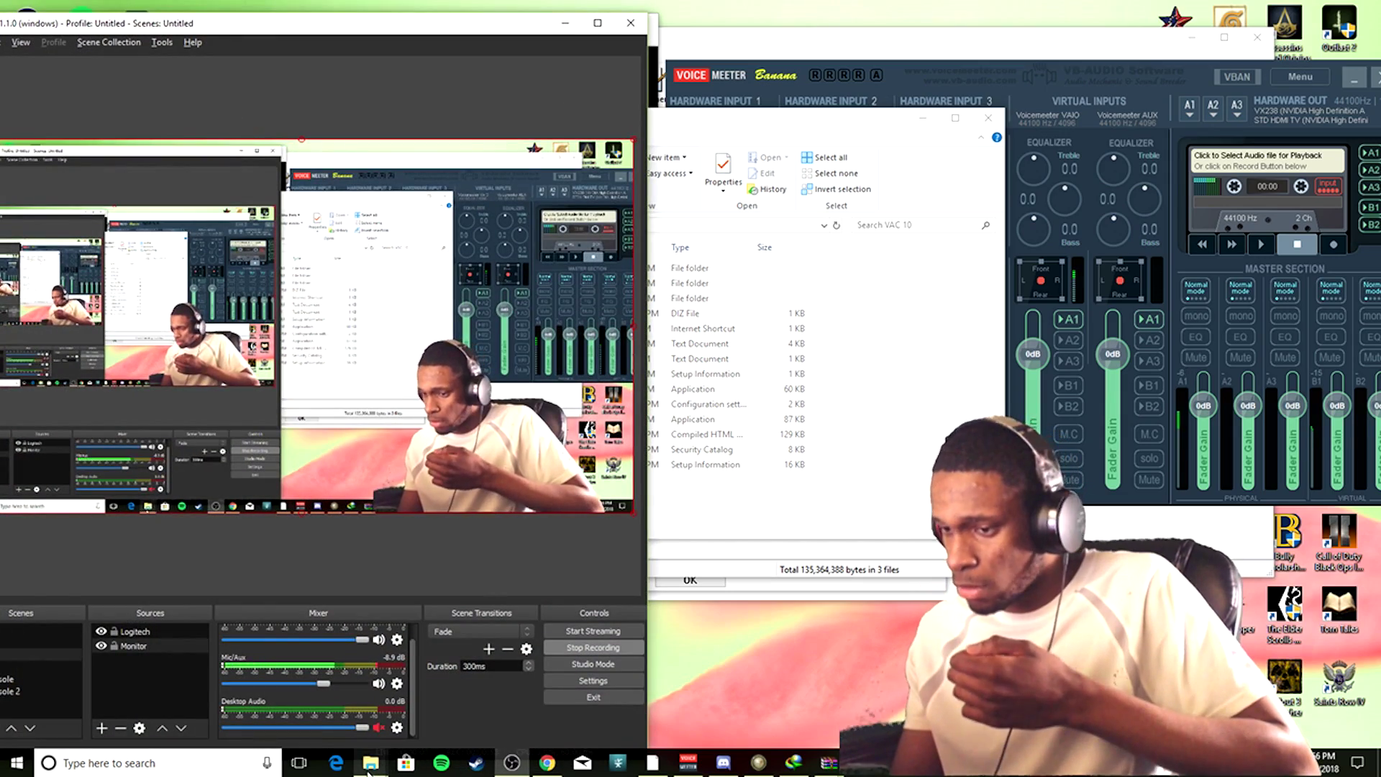
mouse_move(370, 763)
left_click(519, 694)
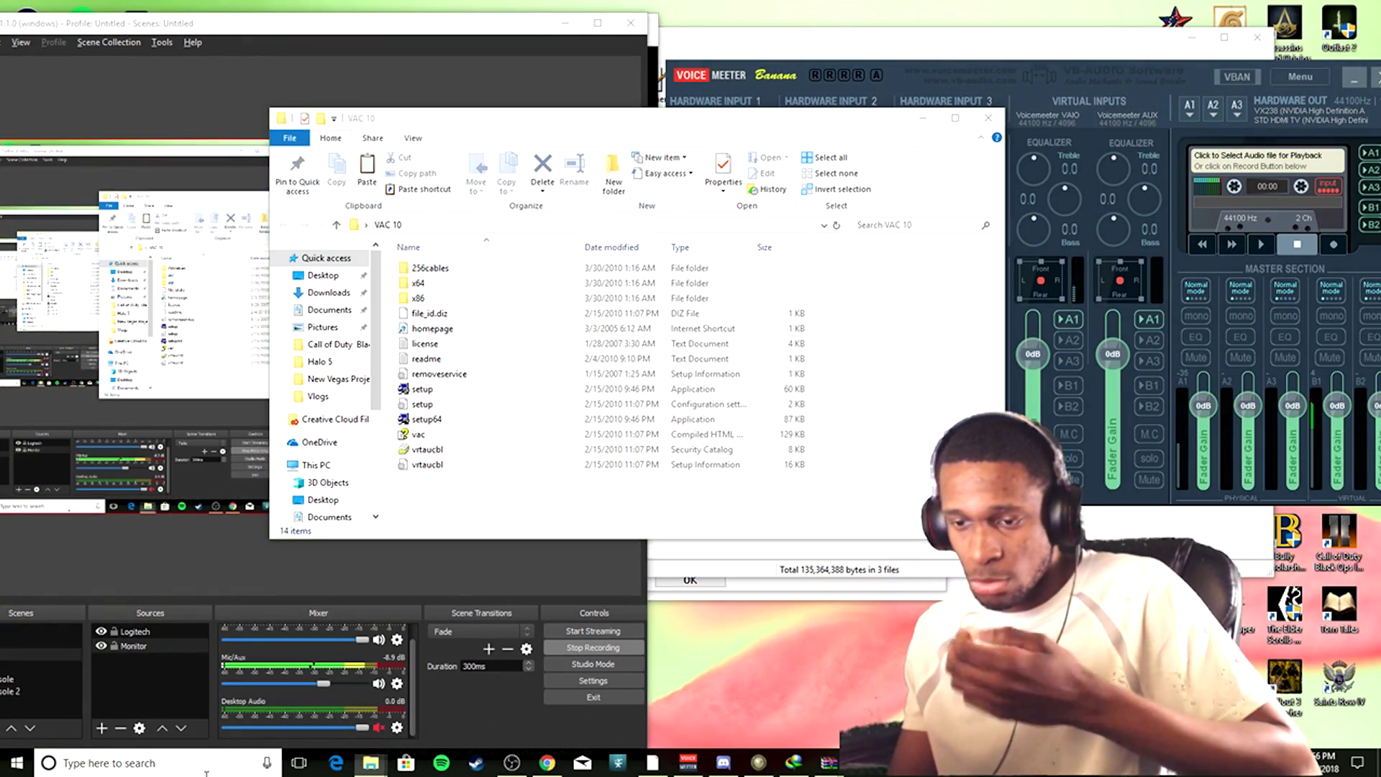
key("super")
type("syst")
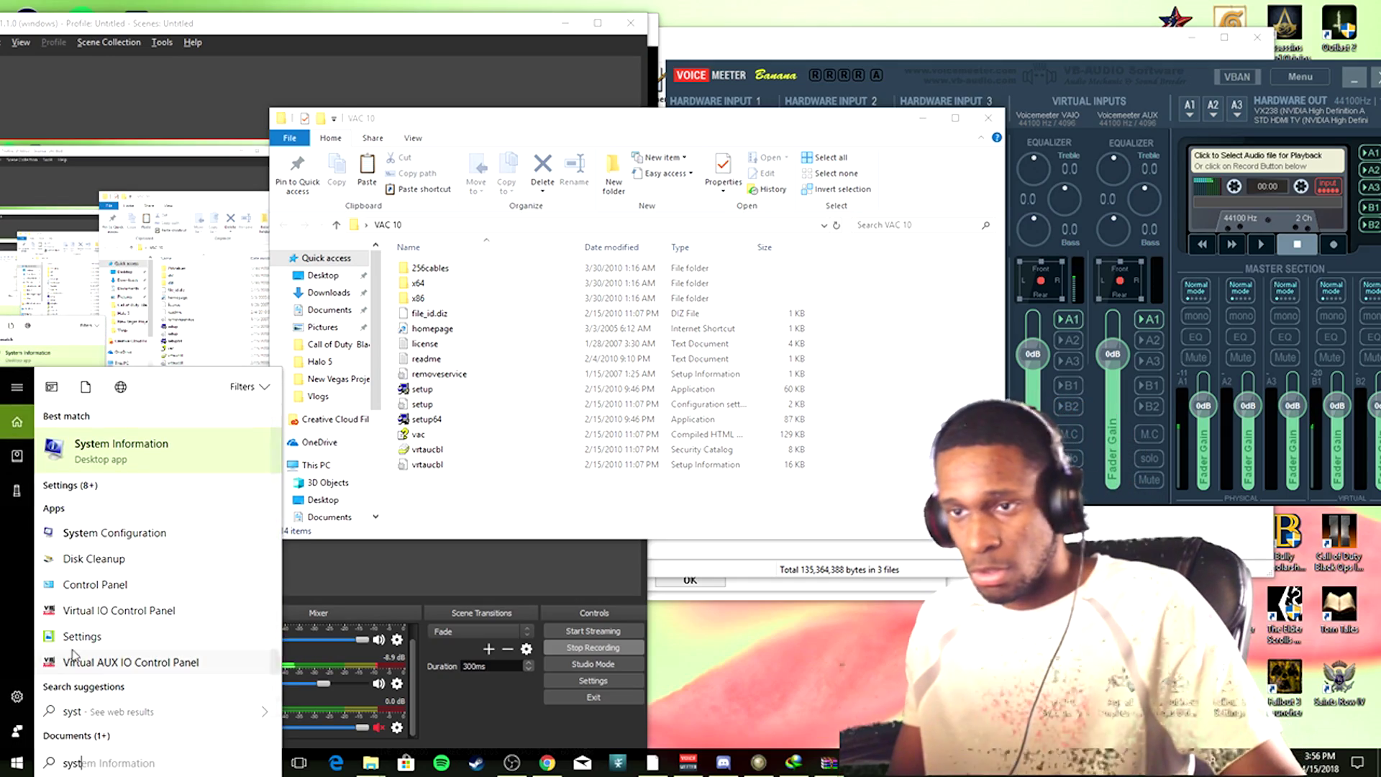
left_click(128, 452)
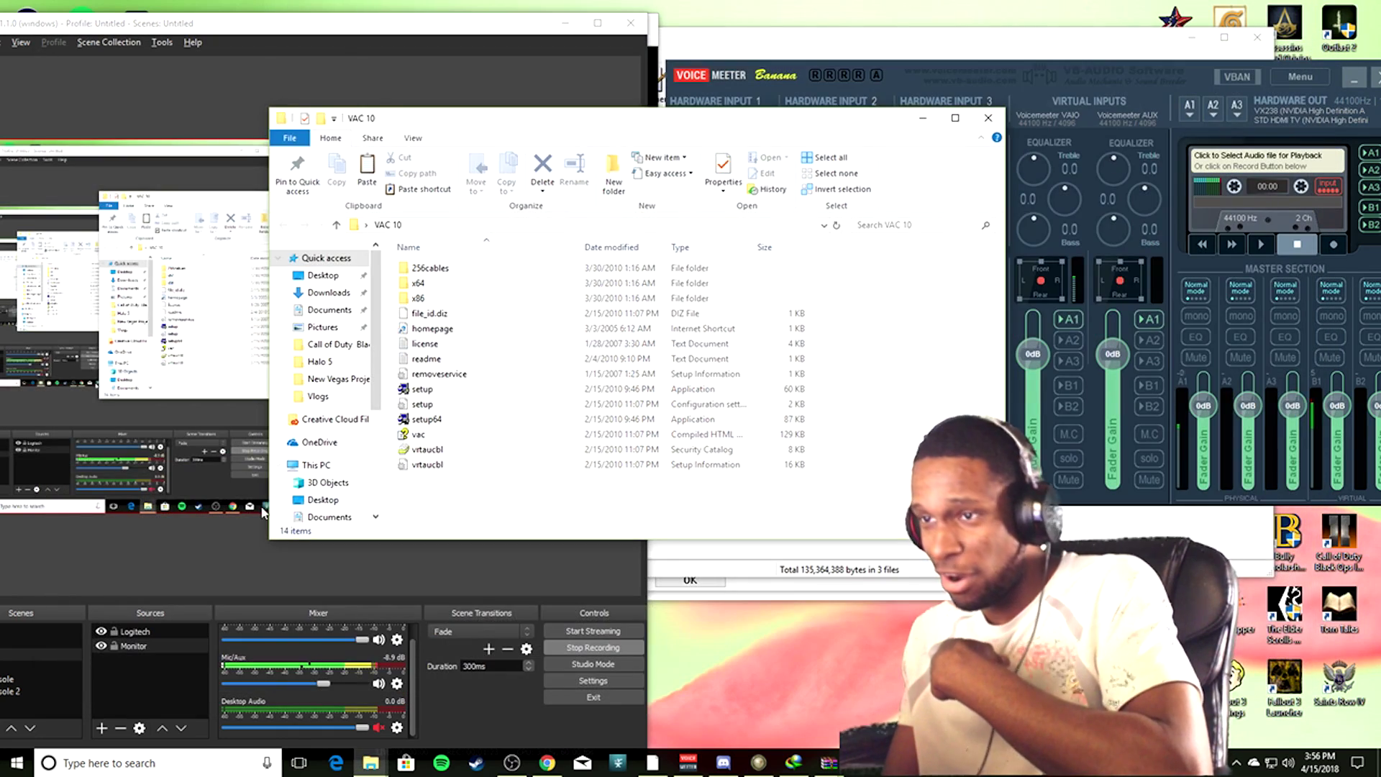
Try to install Virtual Audio Cable with setup64 from the VAC 10 folder, discarding the trace log
double_click(613, 421)
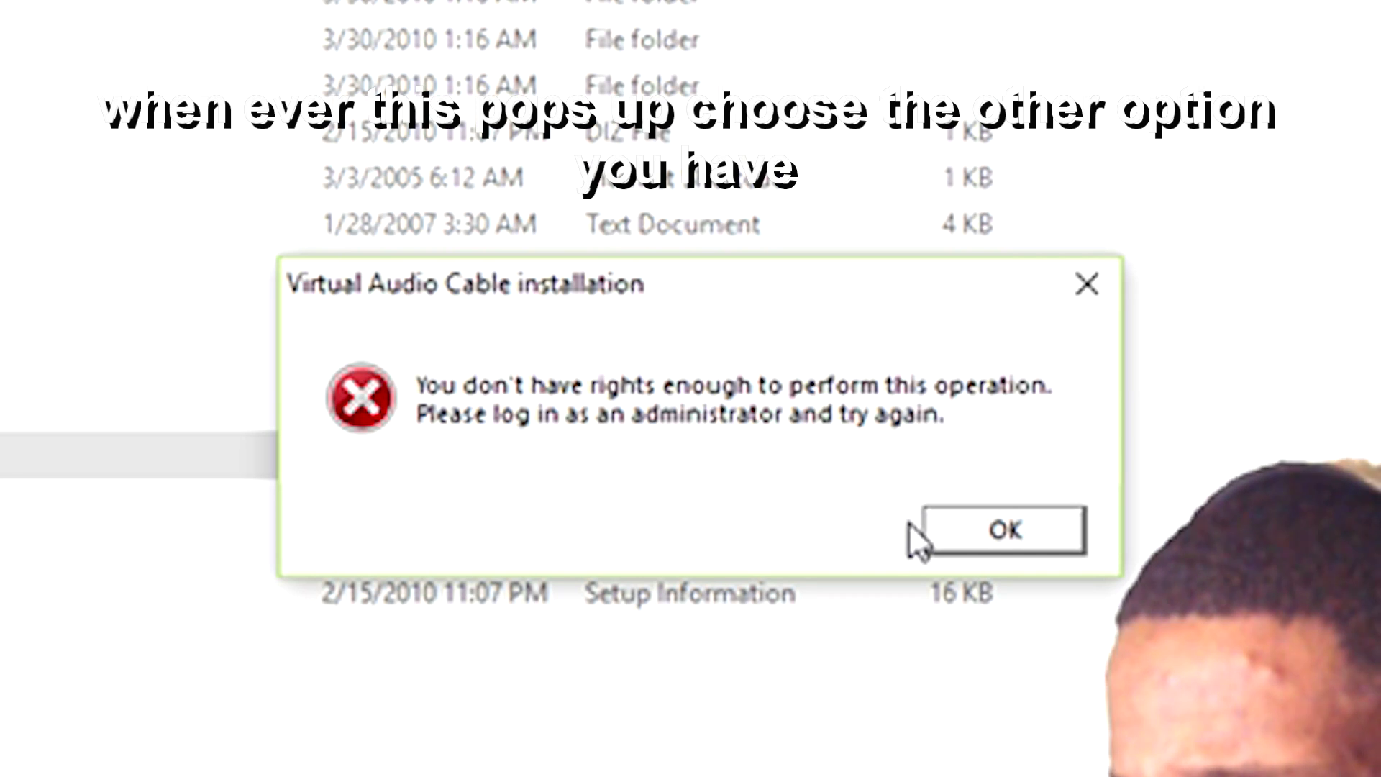
left_click(1011, 545)
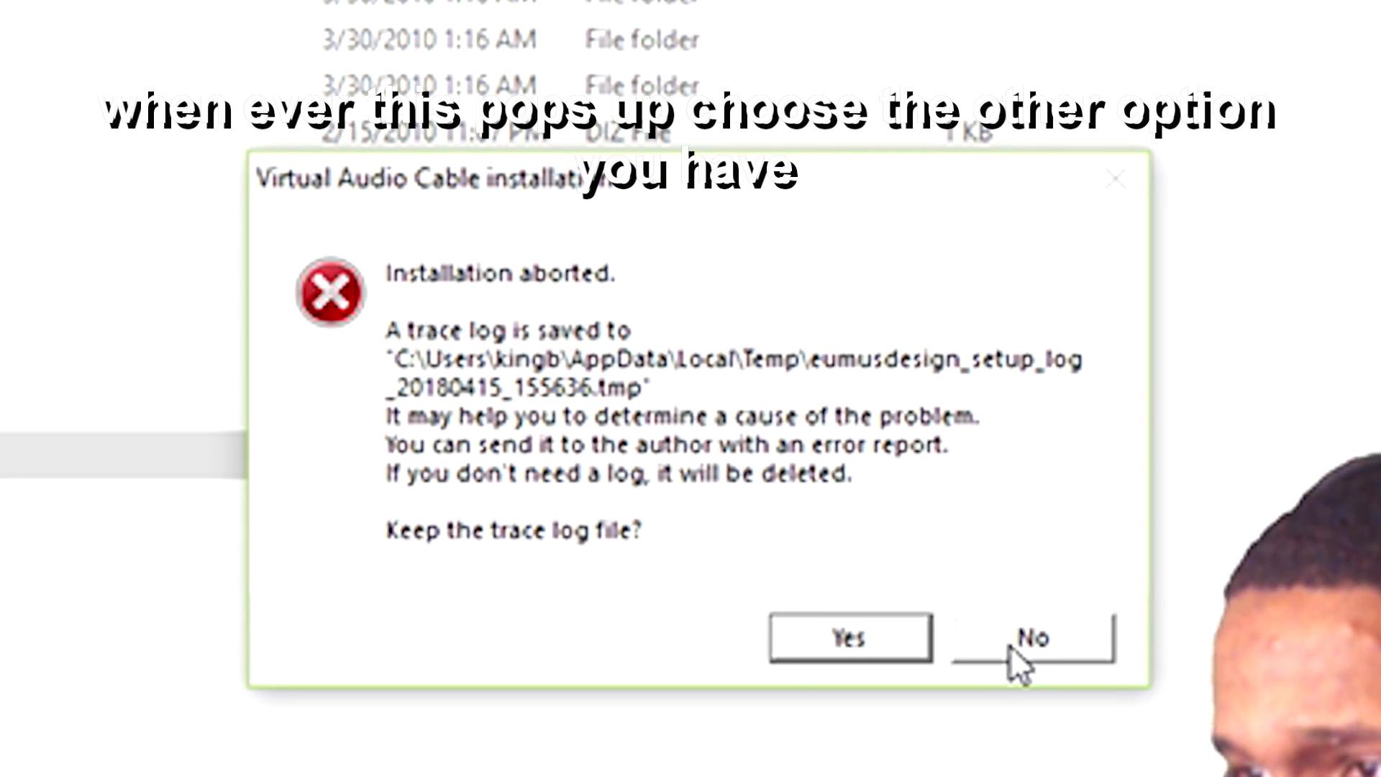
left_click(1034, 637)
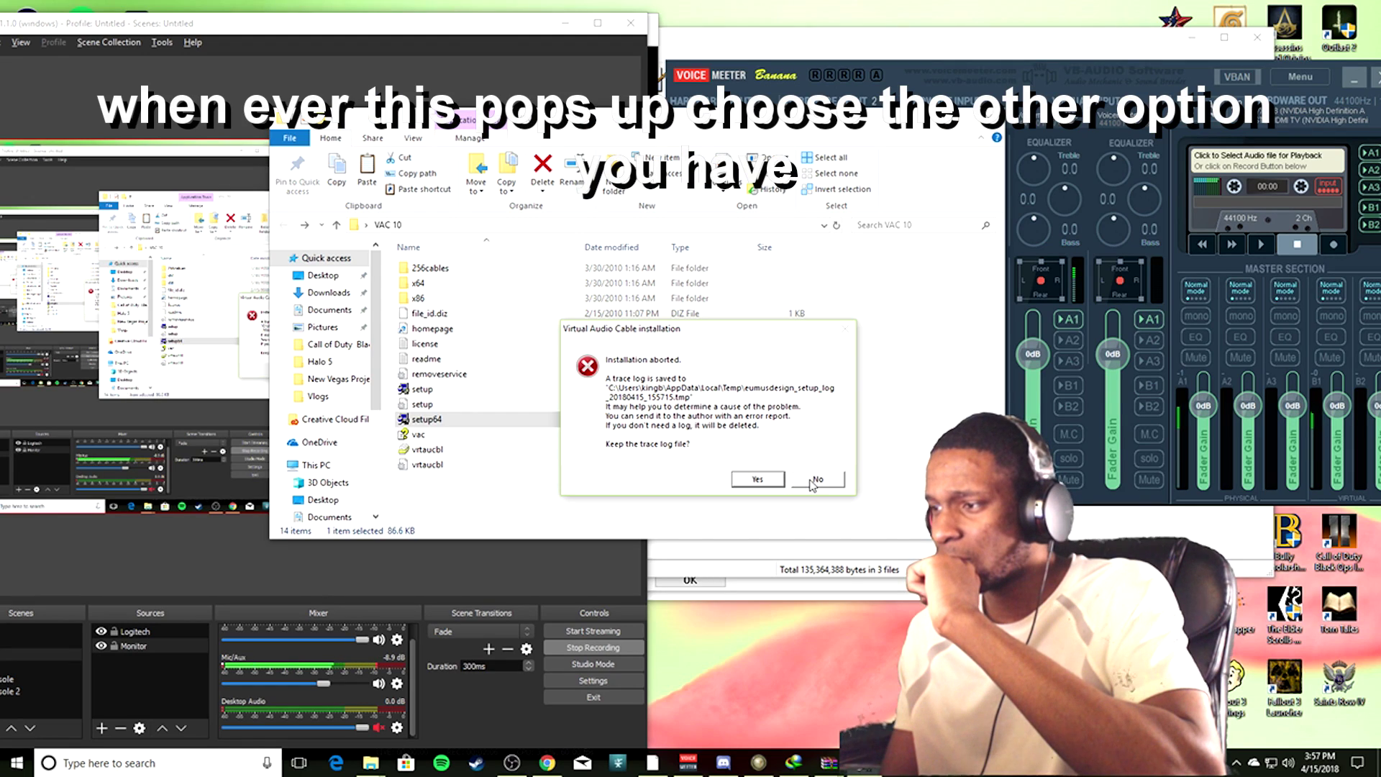
left_click(1036, 639)
Install Virtual Audio Cable 4.10 with the setup application, accepting the license agreement and the NTONYX Ltd. device software
double_click(460, 389)
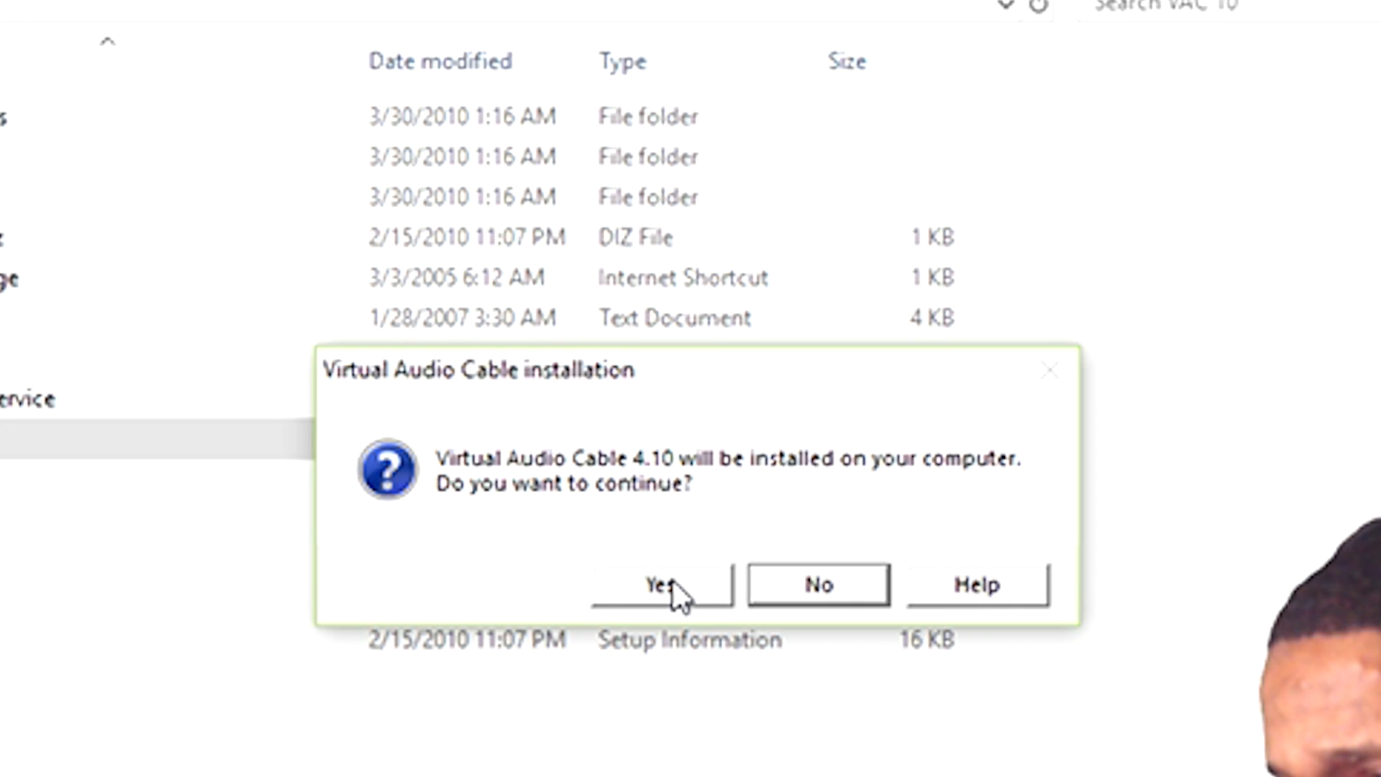
left_click(641, 581)
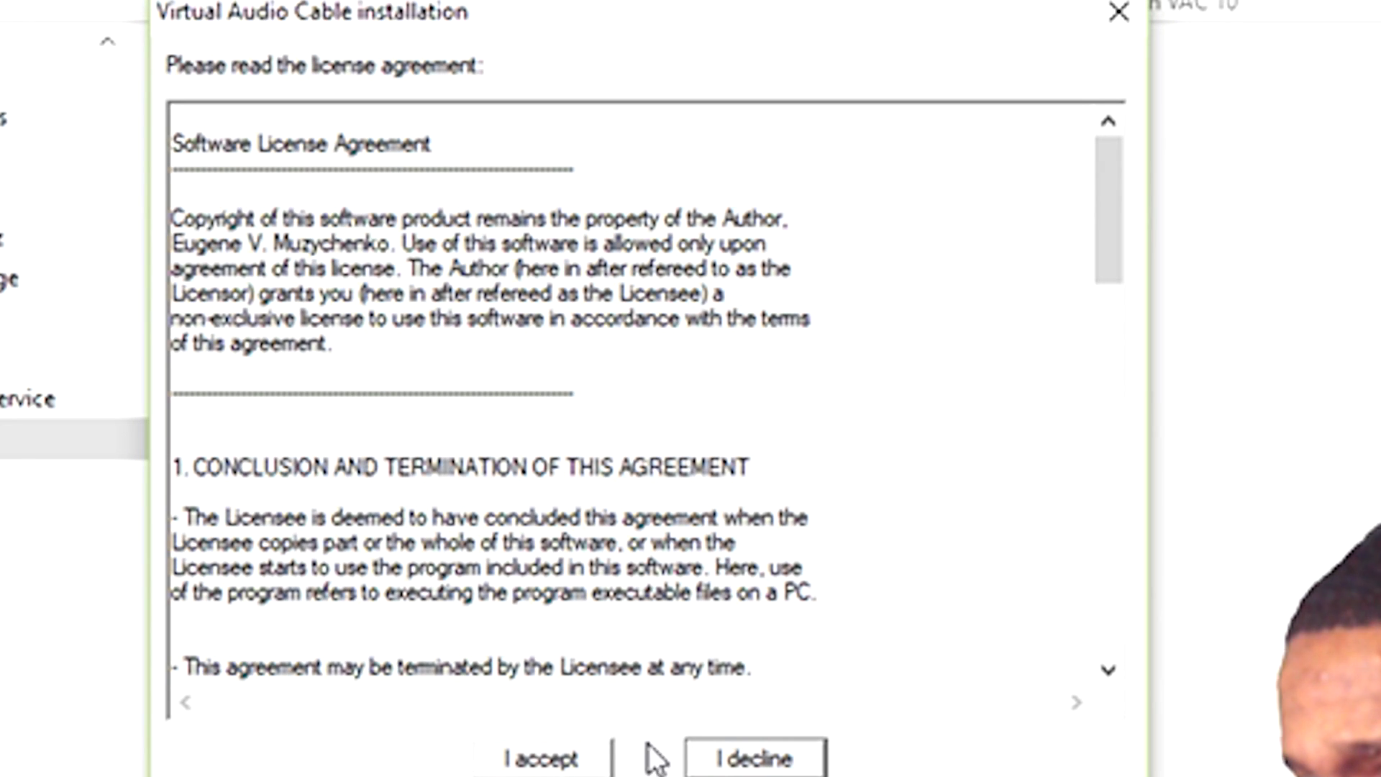
left_click(589, 757)
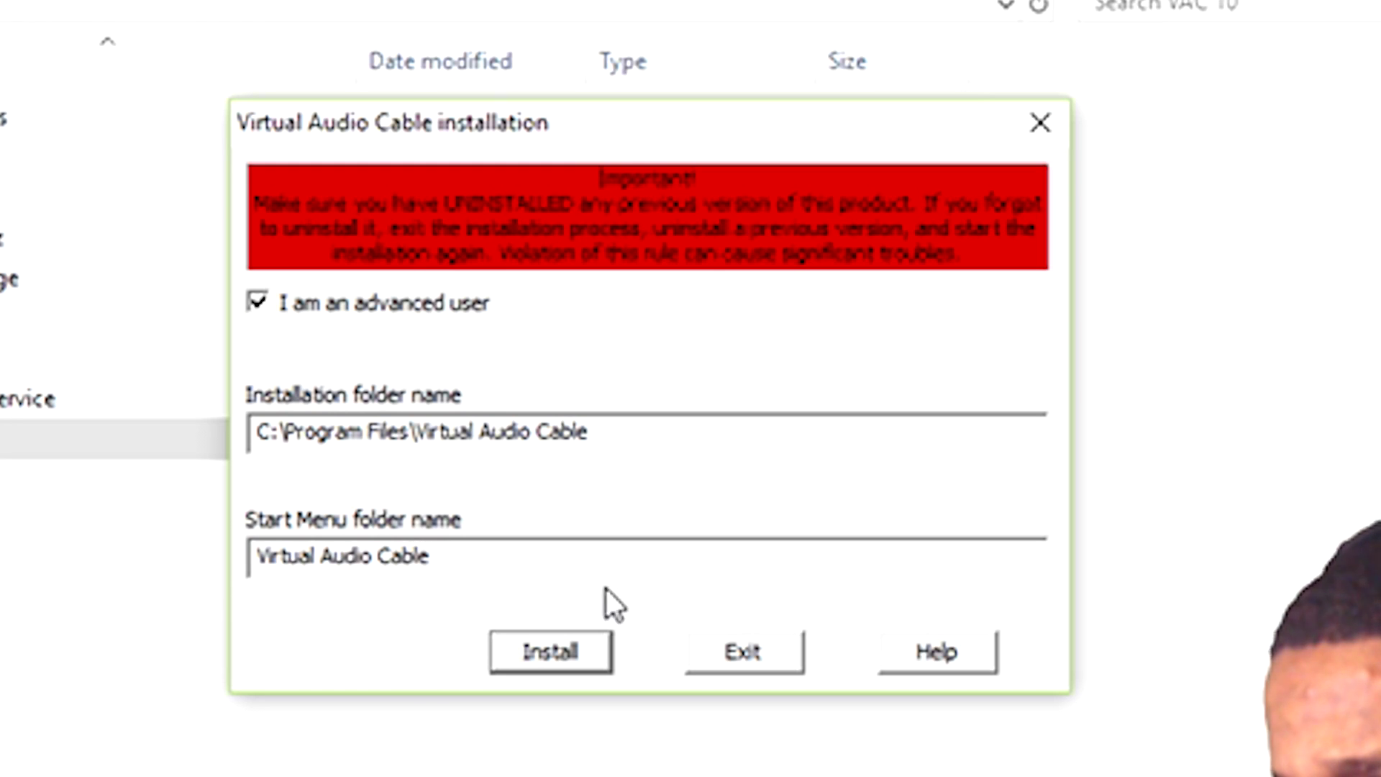
left_click(551, 652)
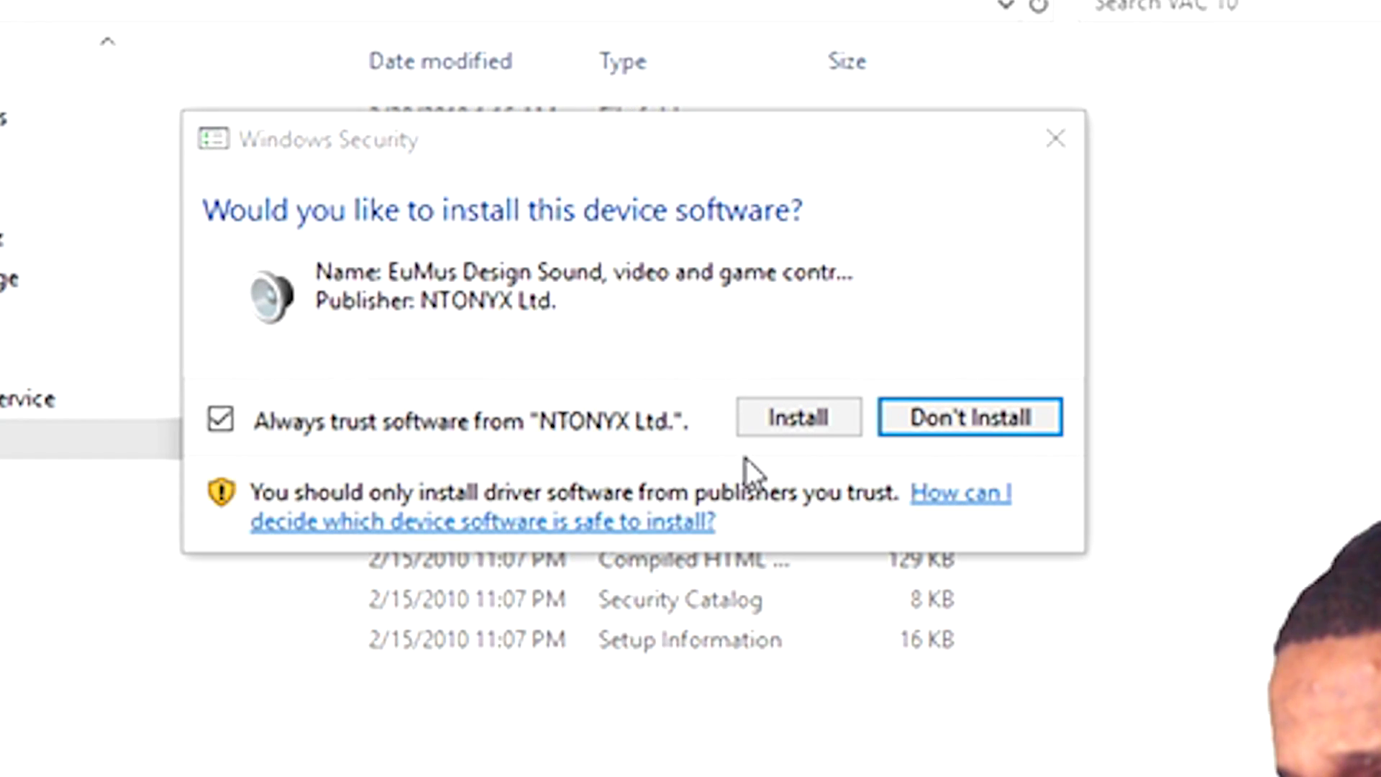
left_click(790, 421)
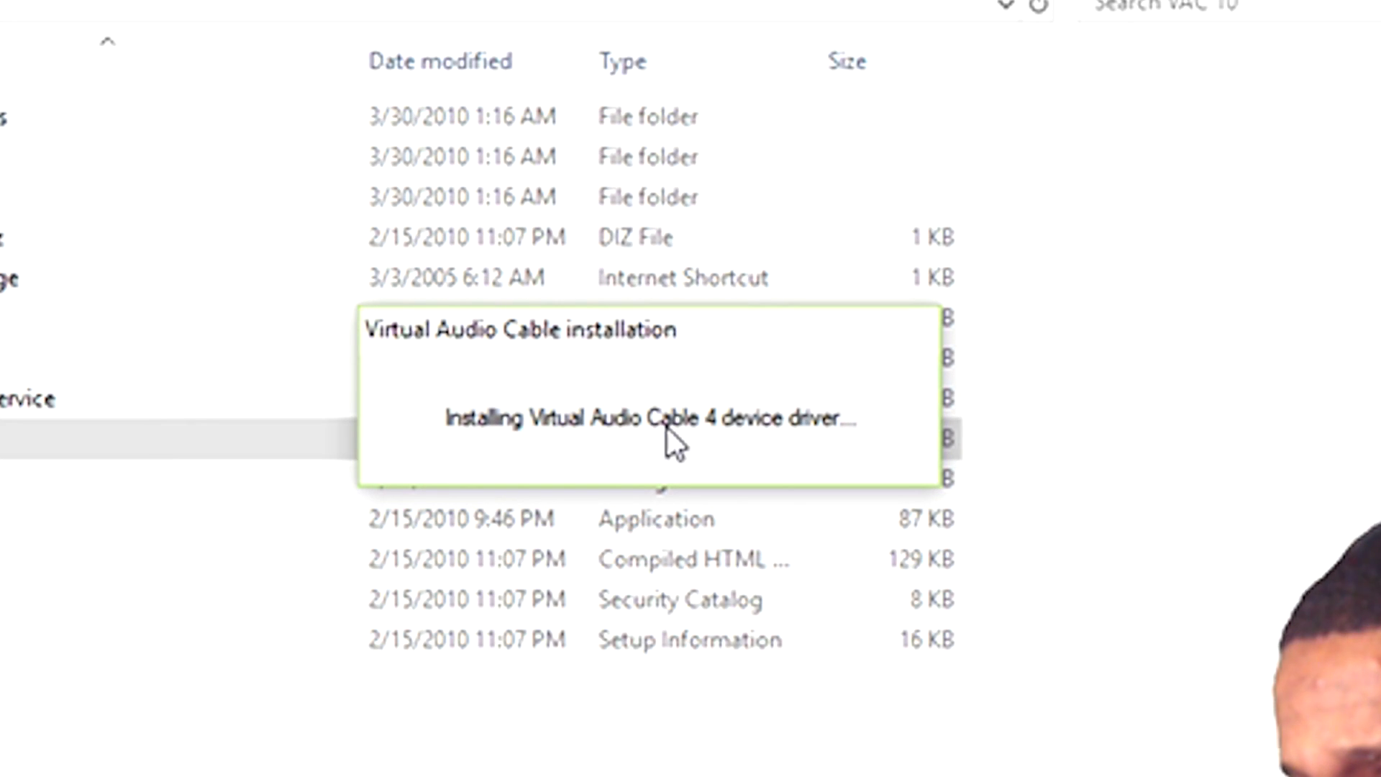
left_click(867, 589)
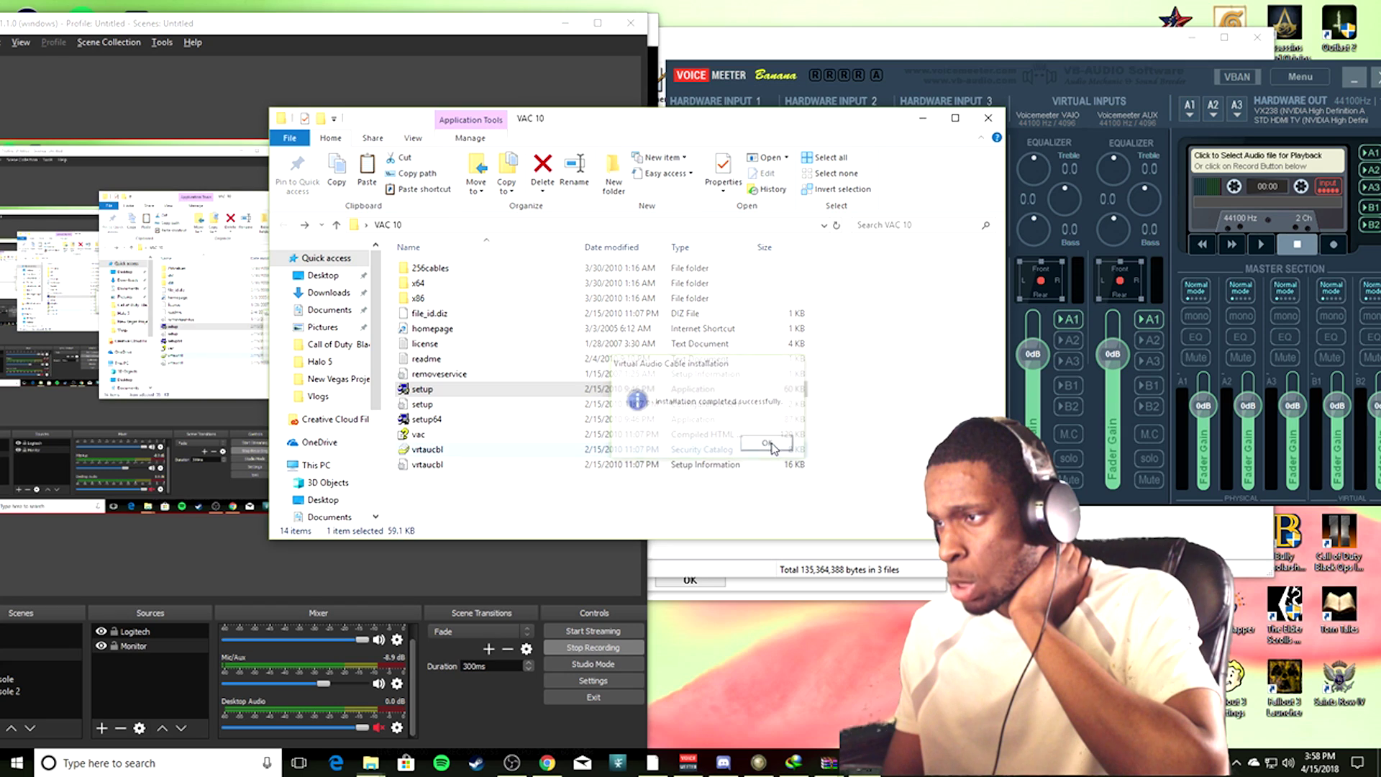
Open the x64 folder inside VAC 10 and launch the vcctlpan application
left_click(431, 299)
double_click(429, 284)
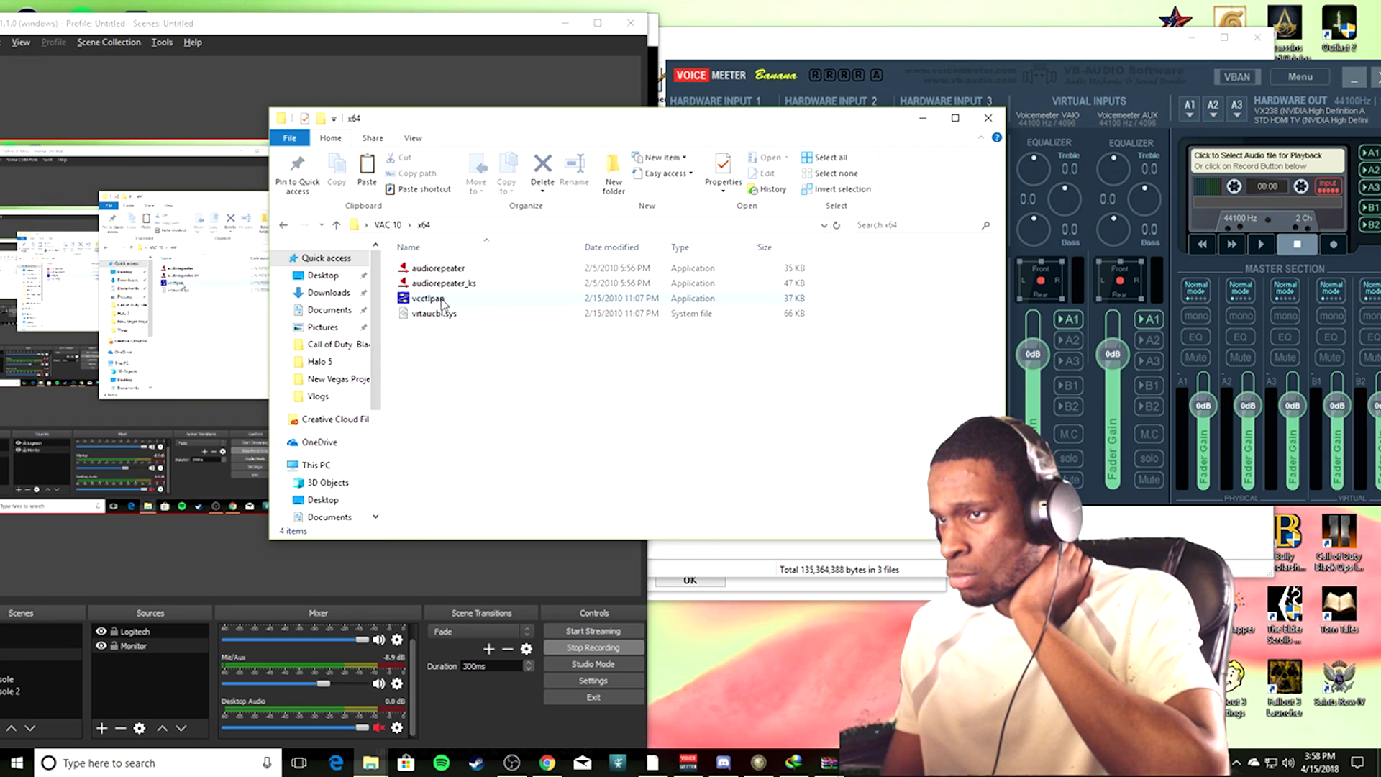
double_click(429, 299)
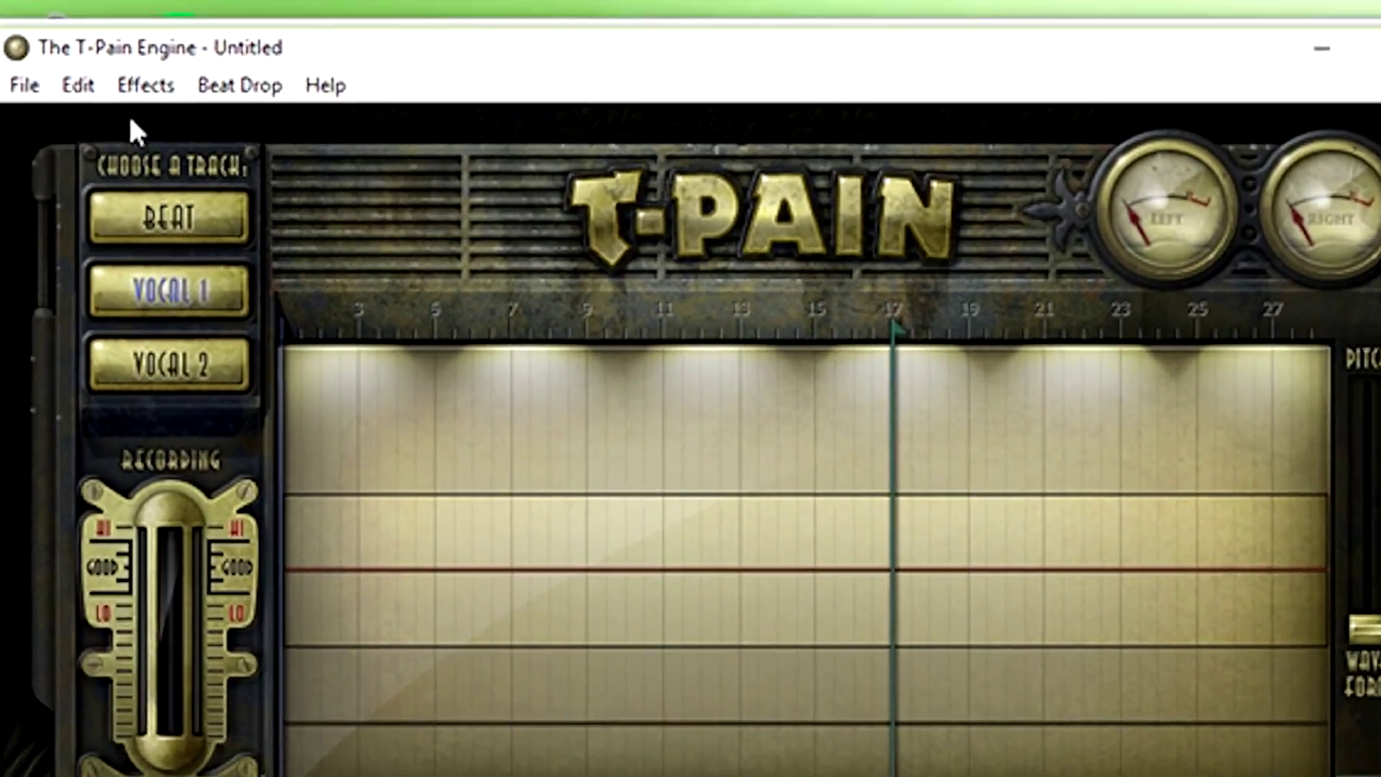
Open The T-Pain Engine's preferences and play the test music briefly from the audio hardware setup
left_click(36, 38)
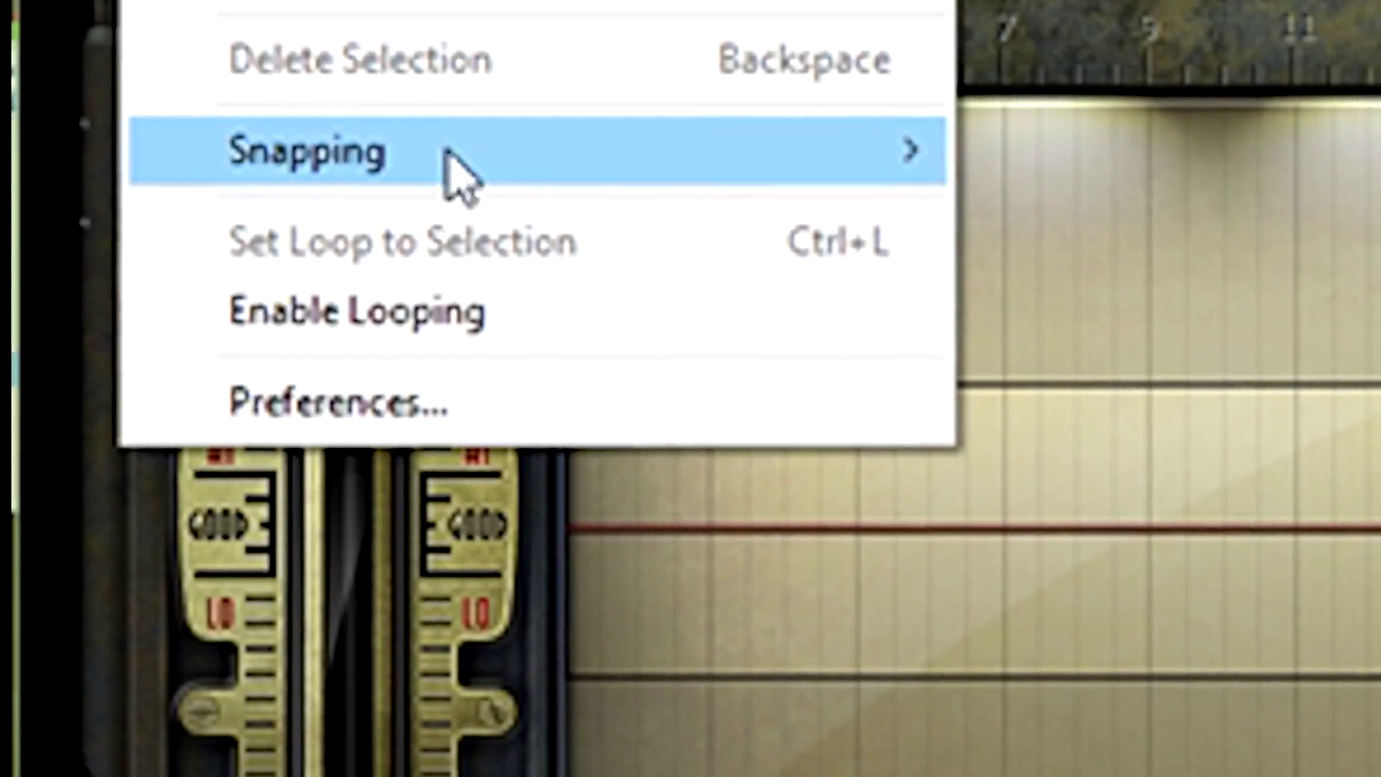
left_click(338, 403)
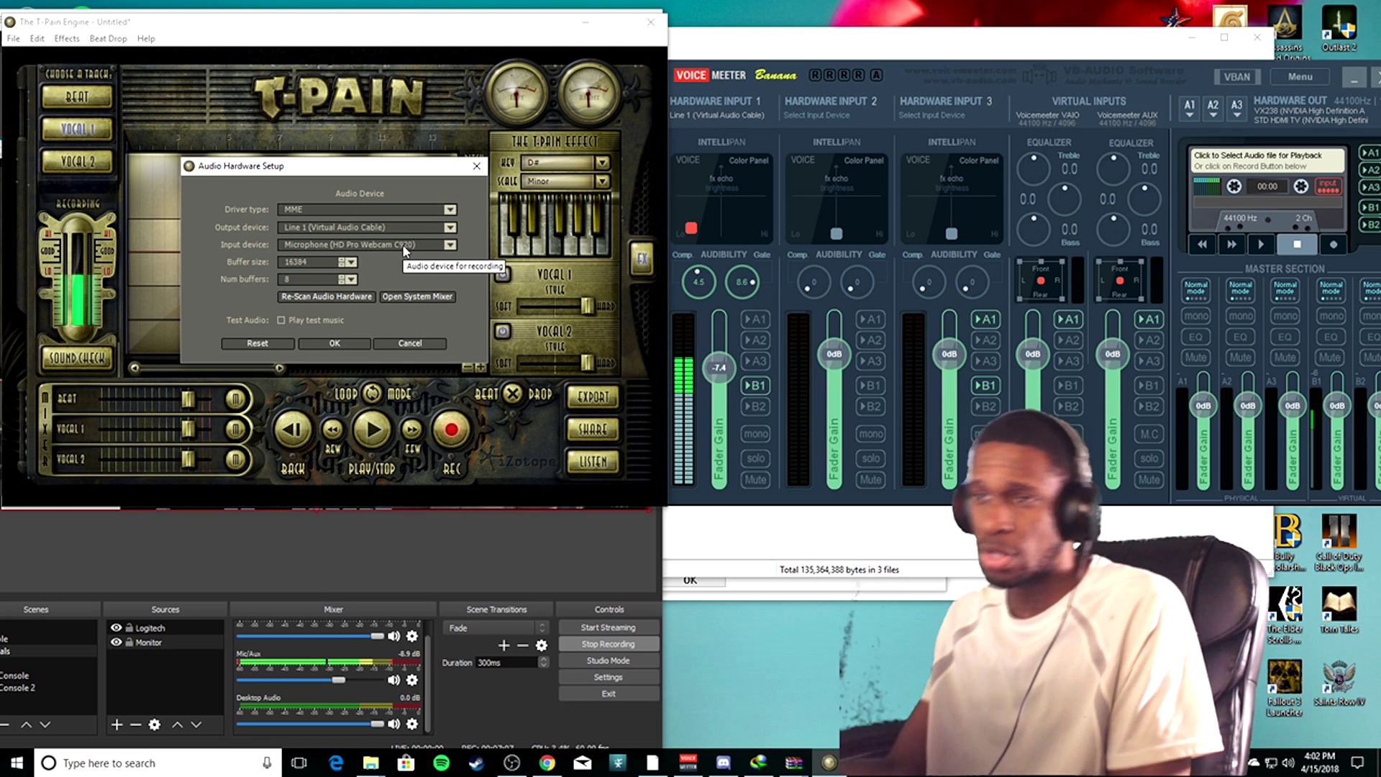
left_click(280, 320)
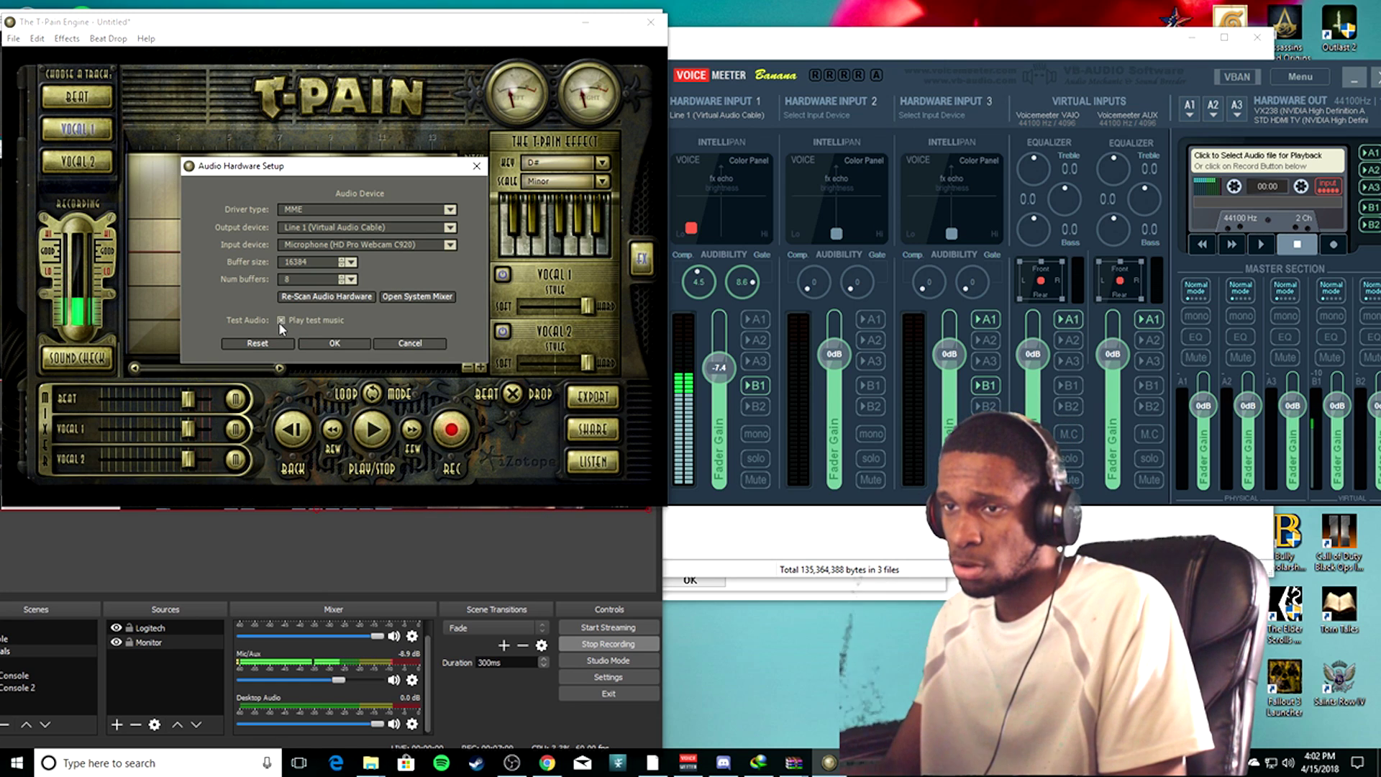
left_click(281, 320)
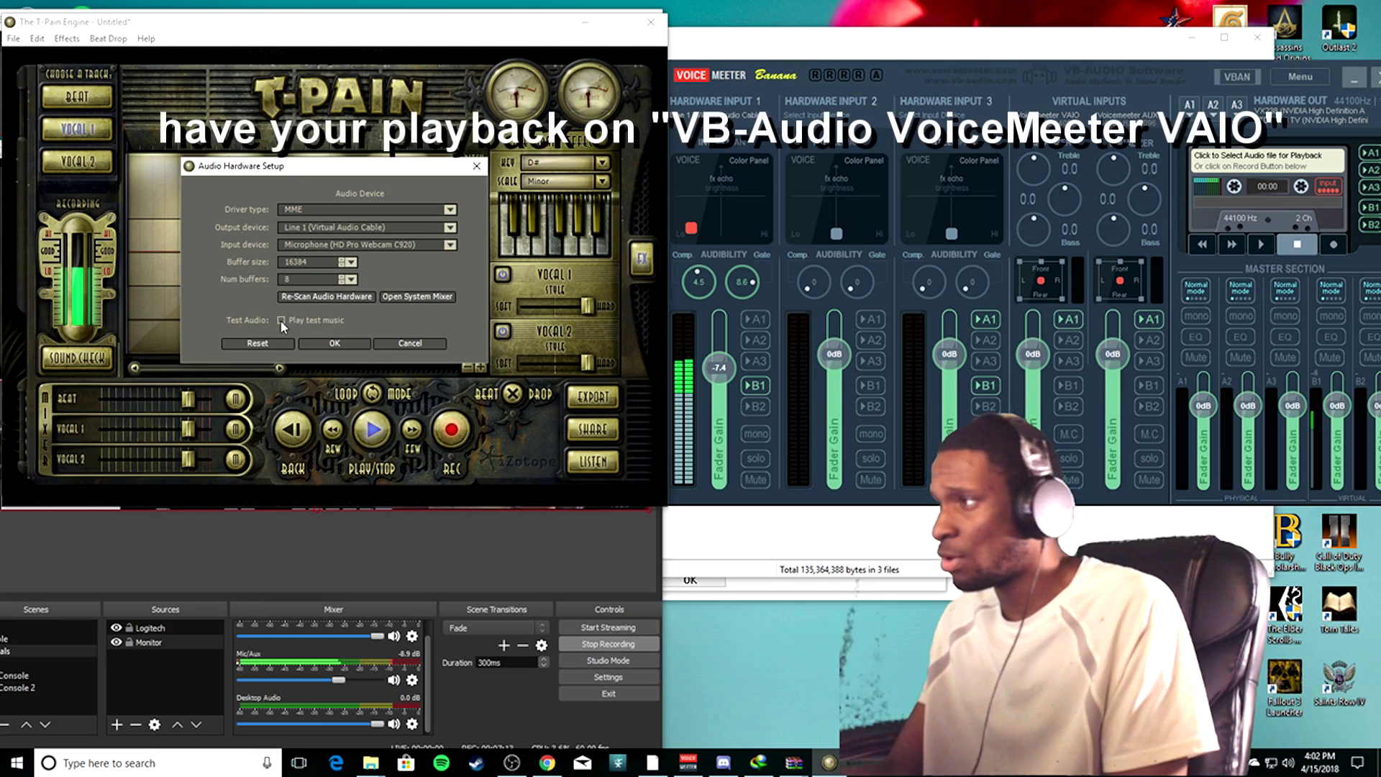
Set the VB-Audio VoiceMeeter VAIO speakers as the default Windows playback device
left_click(548, 763)
left_click(547, 763)
scroll(305, 320, "down", 5)
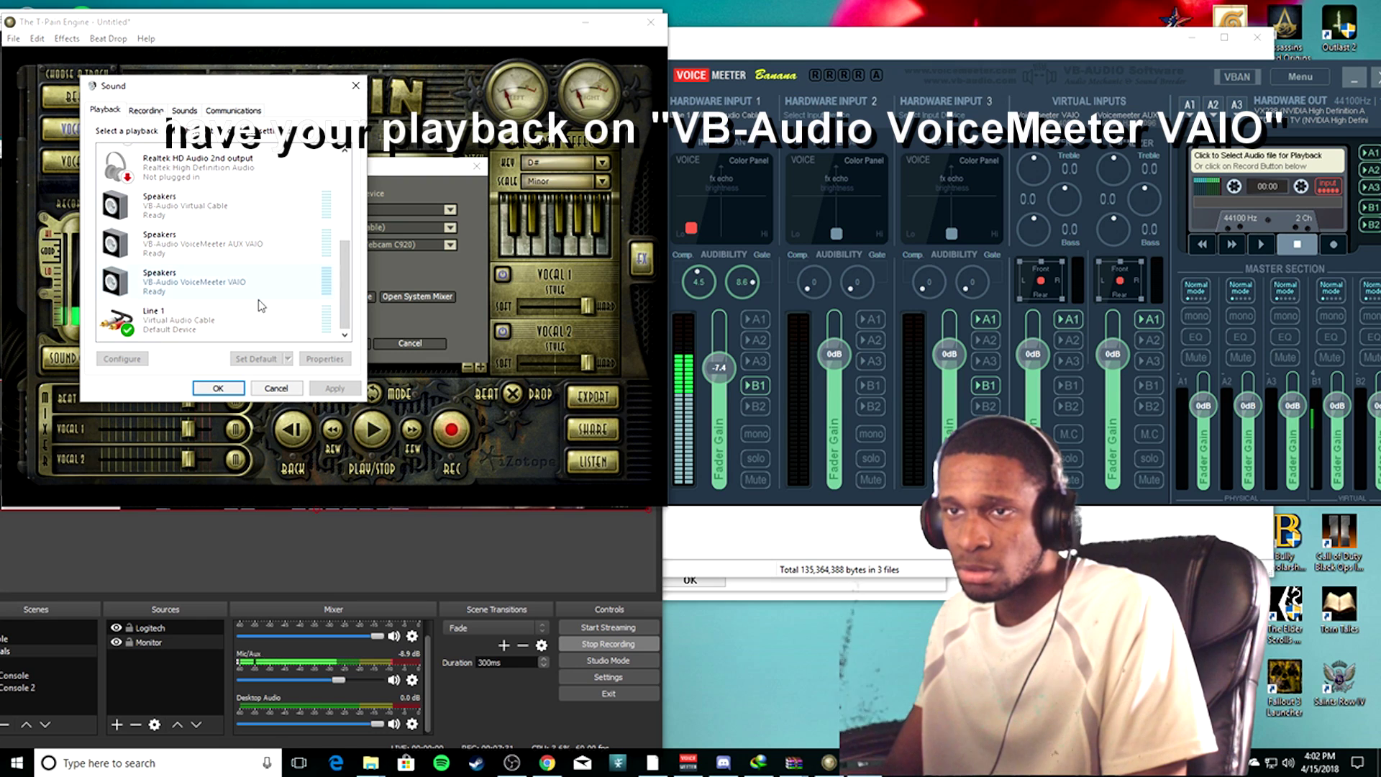
left_click(212, 291)
left_click(256, 358)
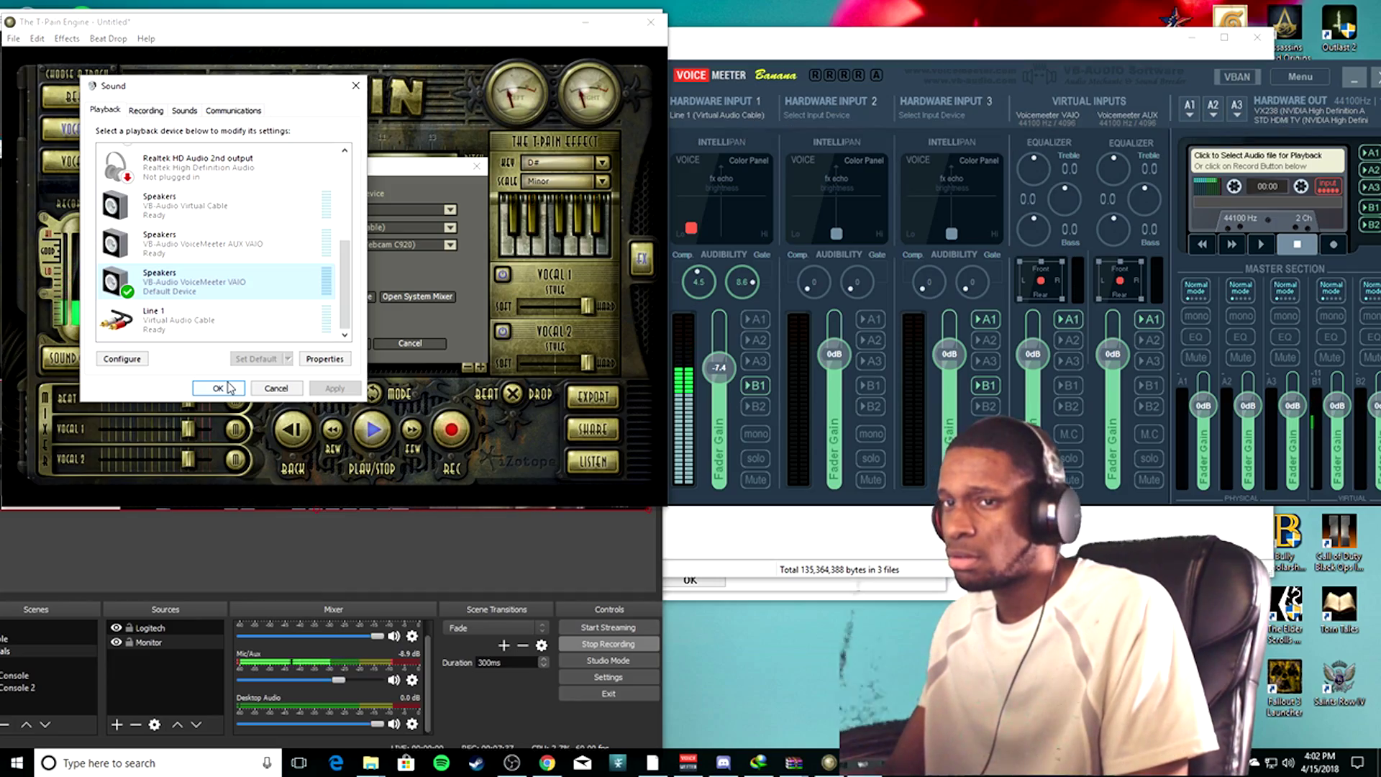
Test the playback sound by unmuting the Twitch stream in Chrome and muting it again
left_click(549, 766)
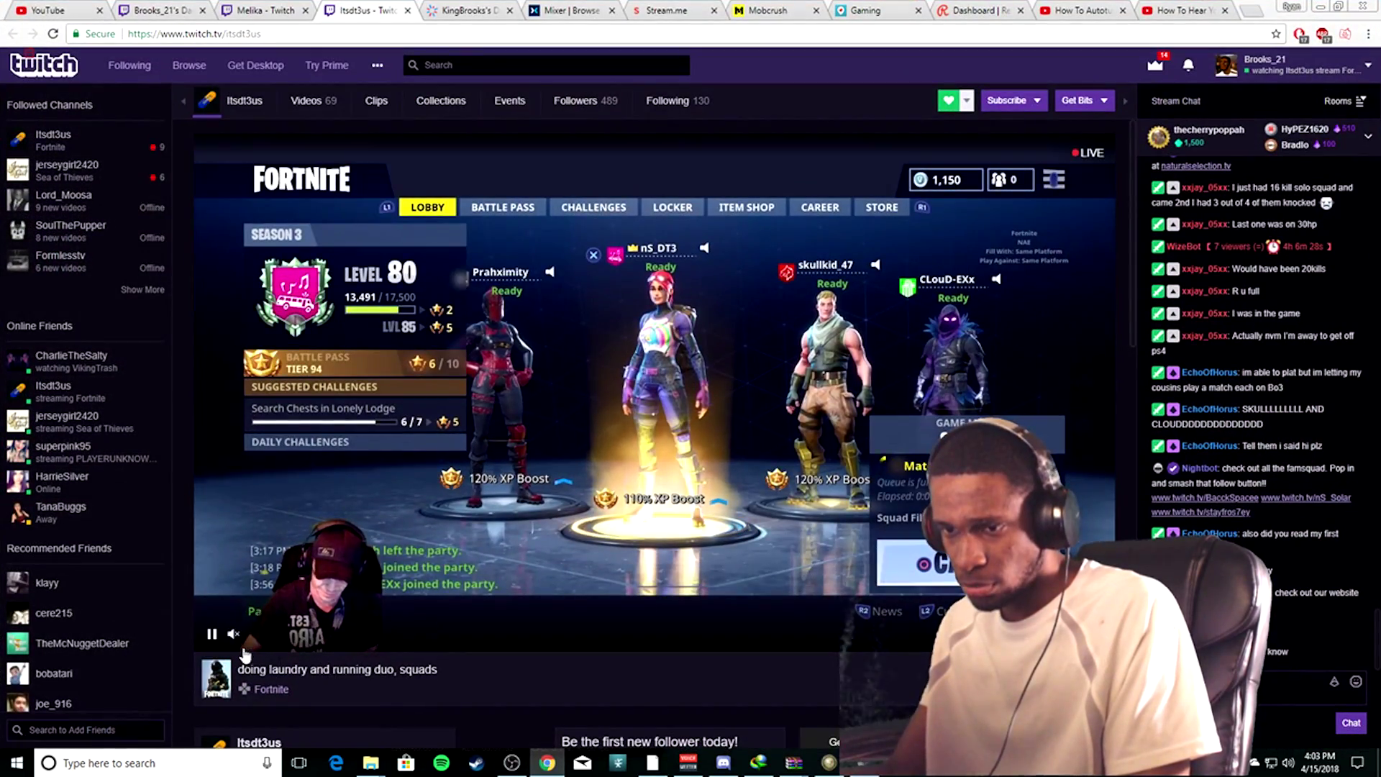
left_click(234, 635)
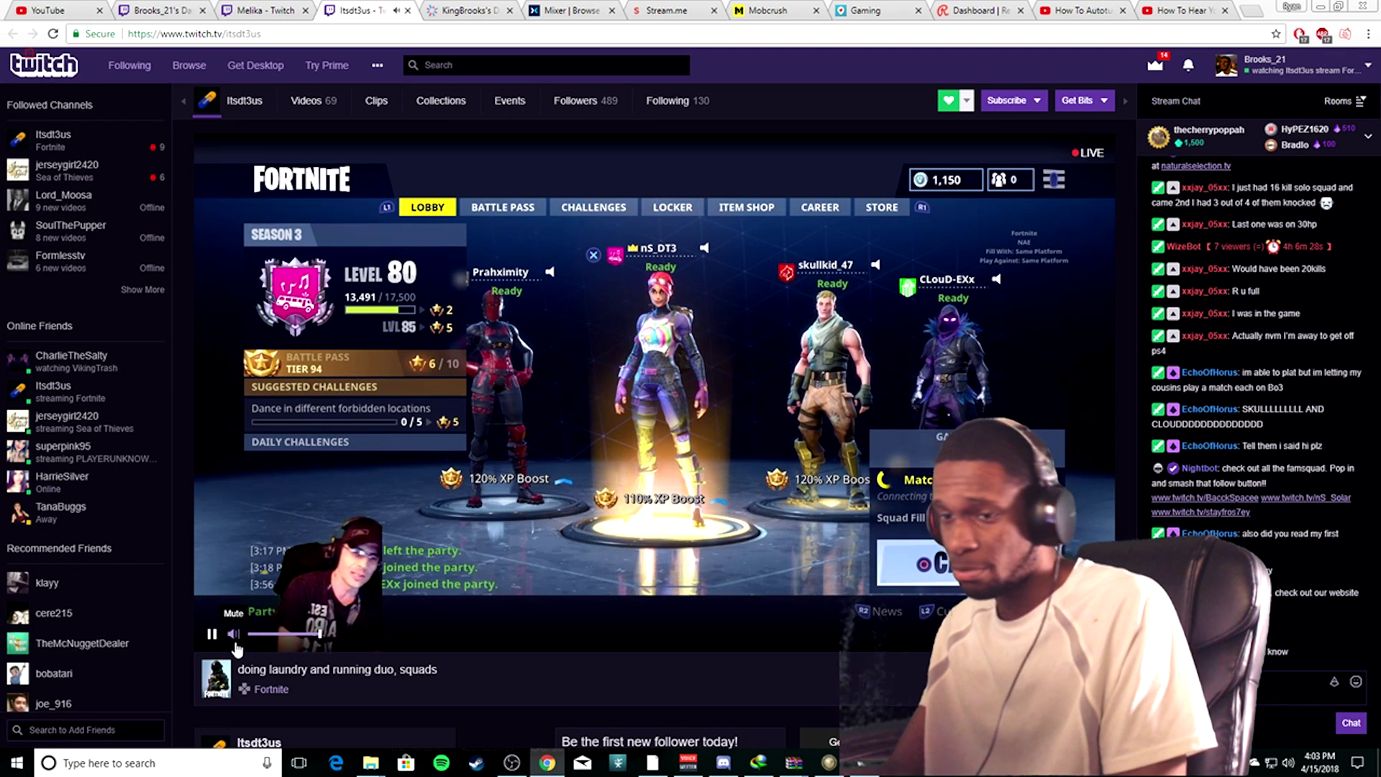
left_click(234, 635)
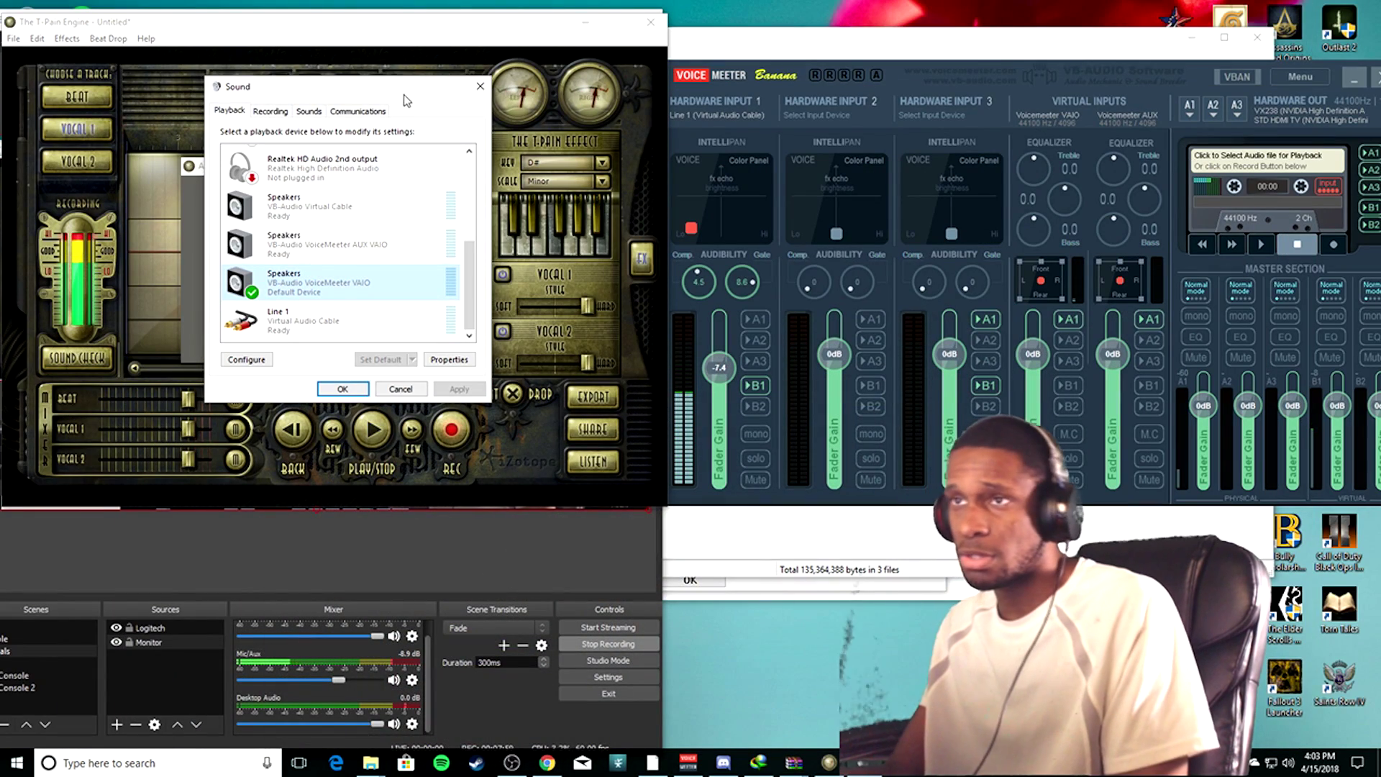
Move the Sound window aside, then accept the audio hardware setup and close The T-Pain Engine
left_click_drag(405, 87, 929, 563)
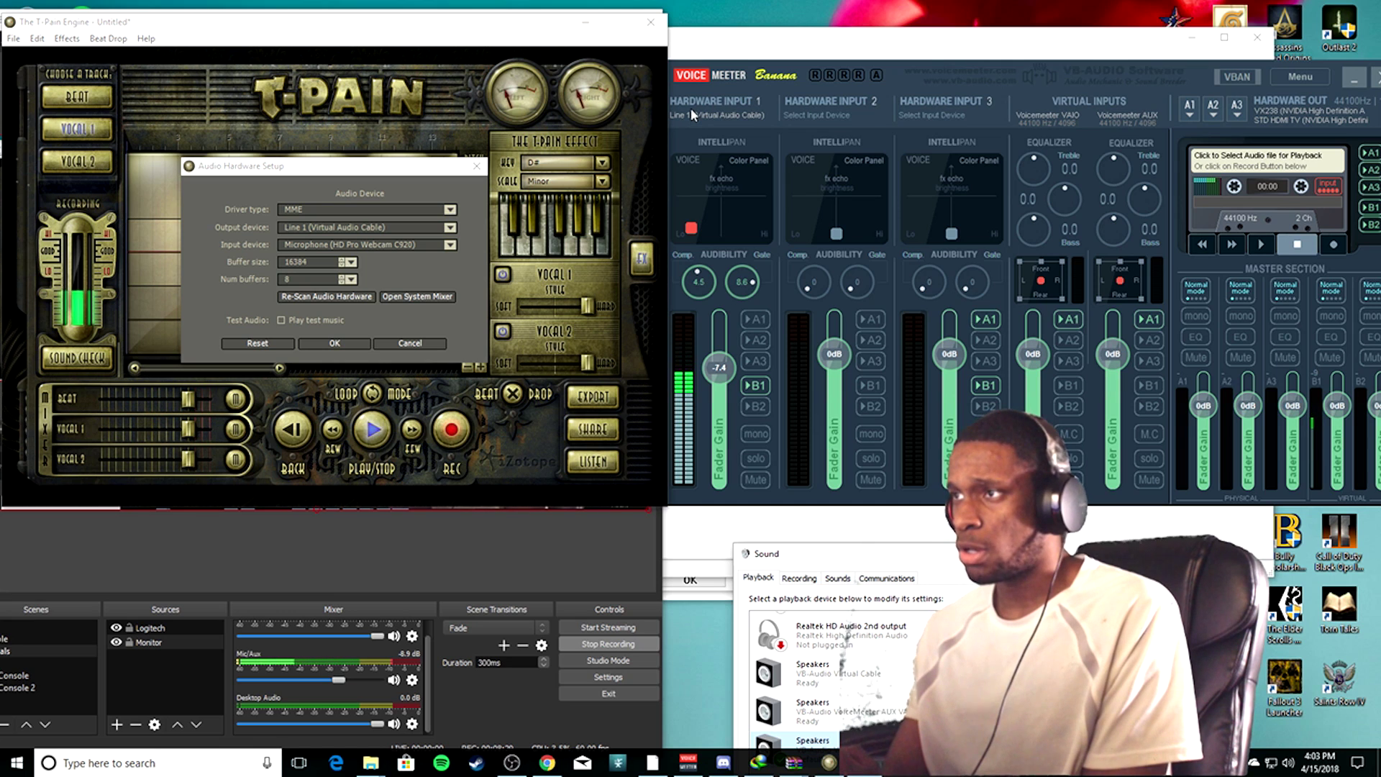
key("Return")
left_click(651, 23)
left_click(723, 444)
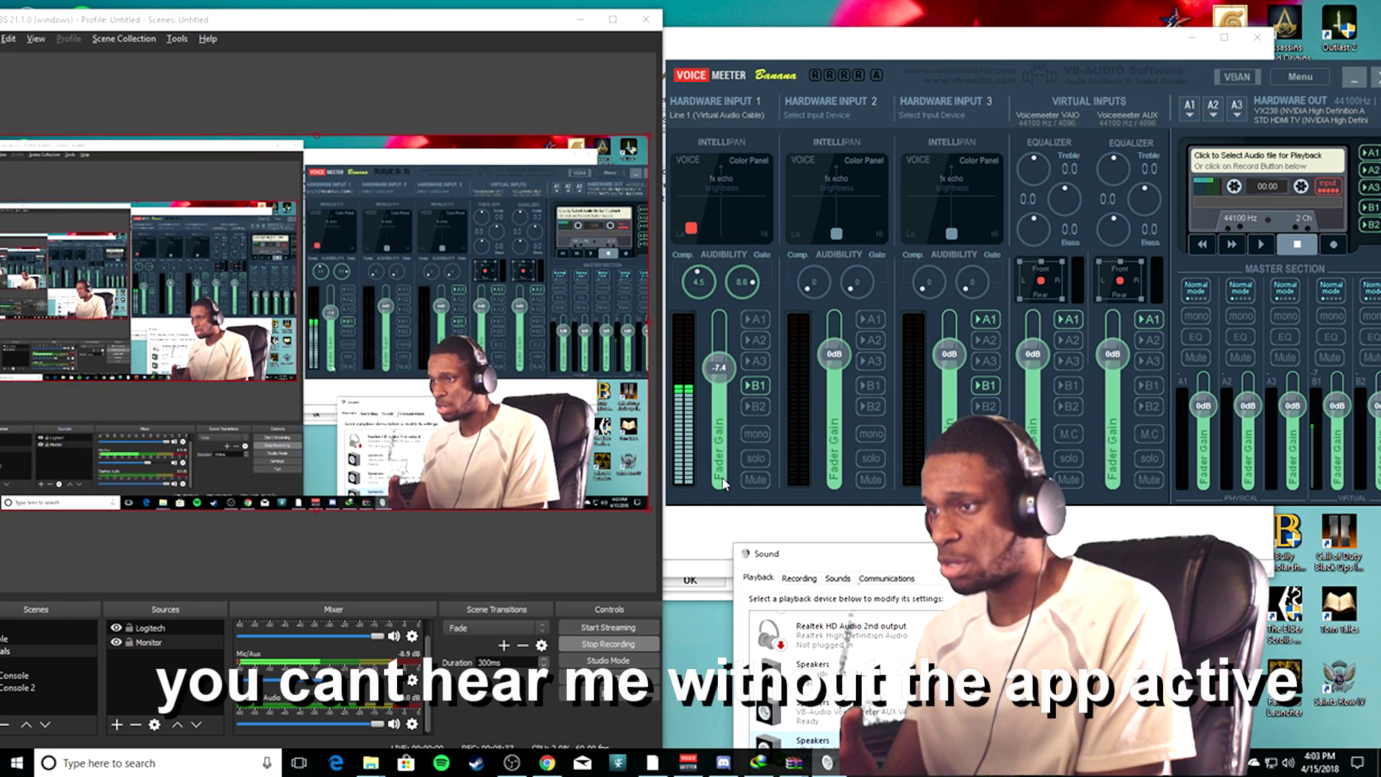
Set Voicemeeter's Hardware Input 1 to WDM: Microphone (HD Pro Webcam C920)
left_click(703, 115)
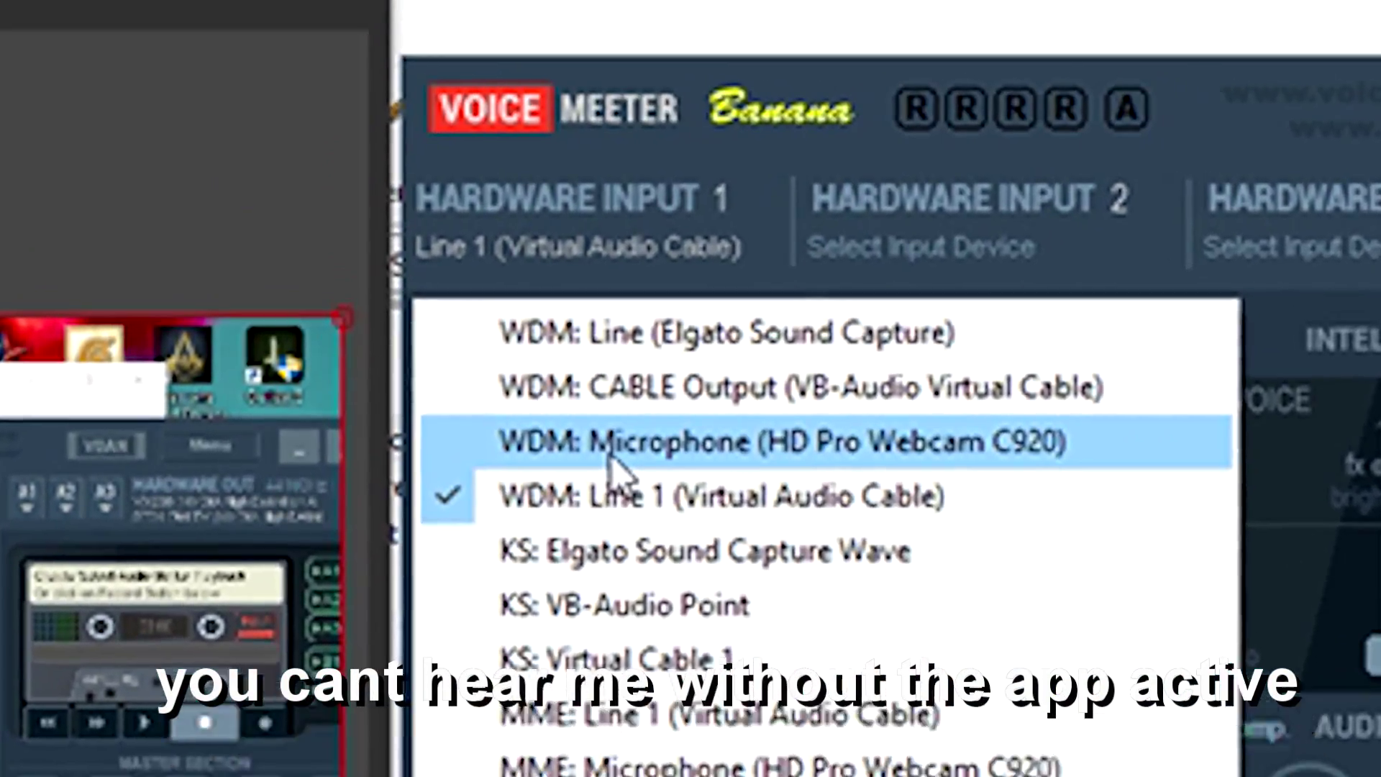
left_click(609, 456)
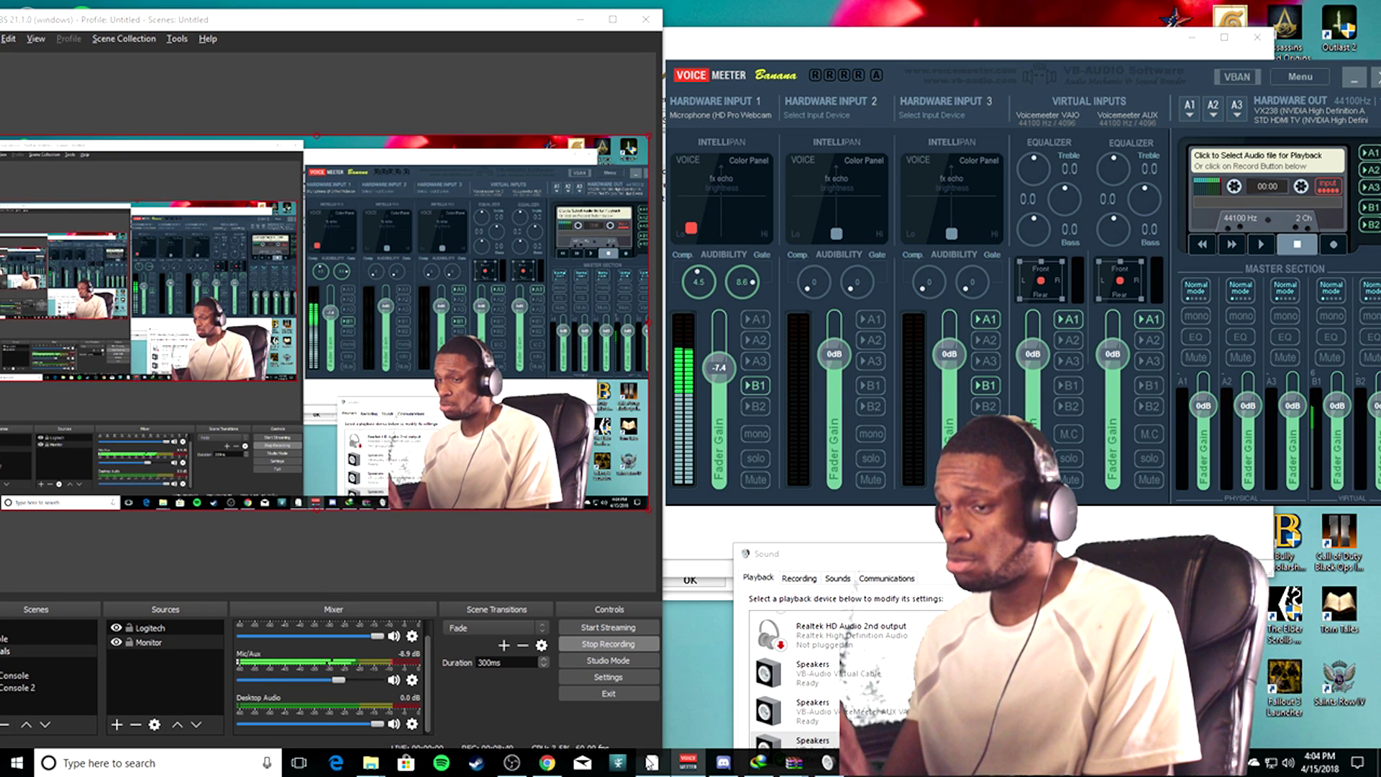
Switch to Discord and join the General voice channel of the Come Hither server
mouse_move(650, 762)
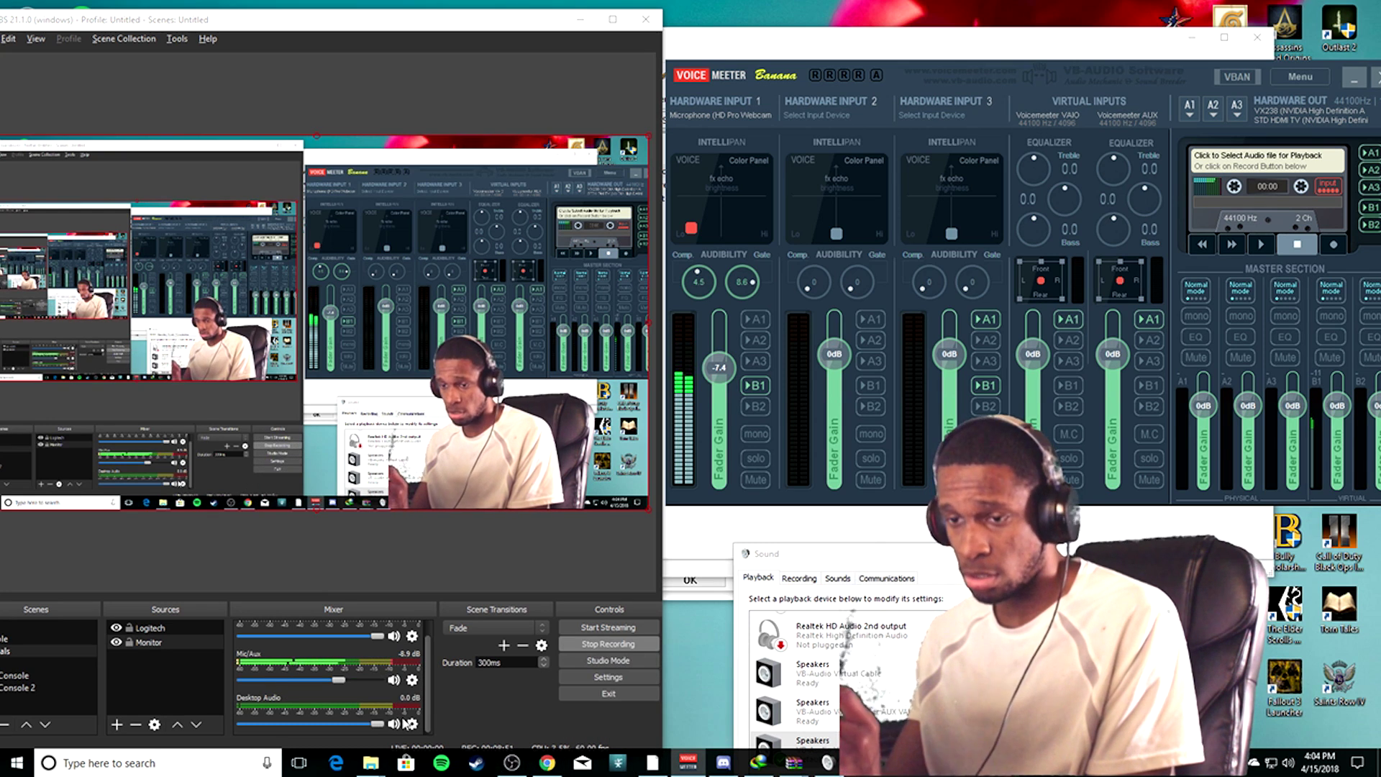
left_click(722, 764)
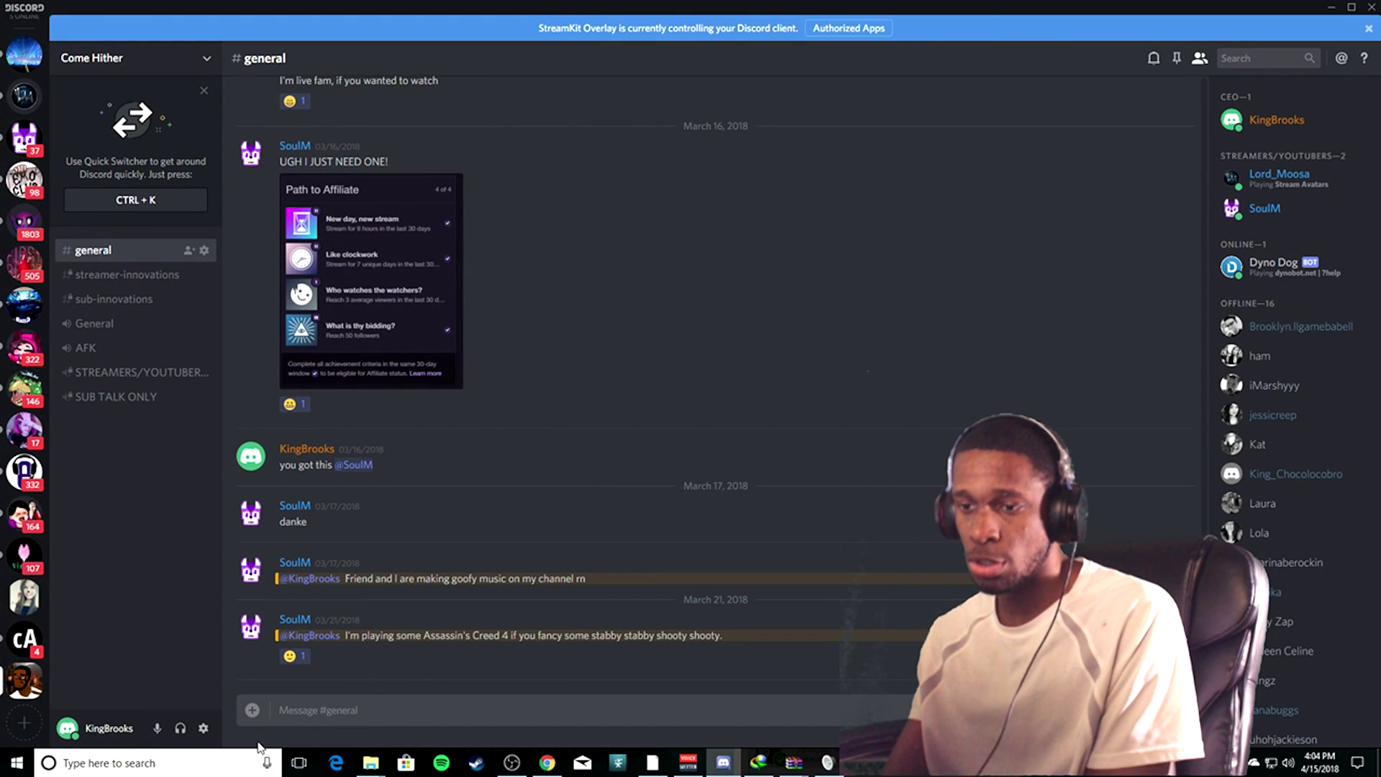
left_click(90, 323)
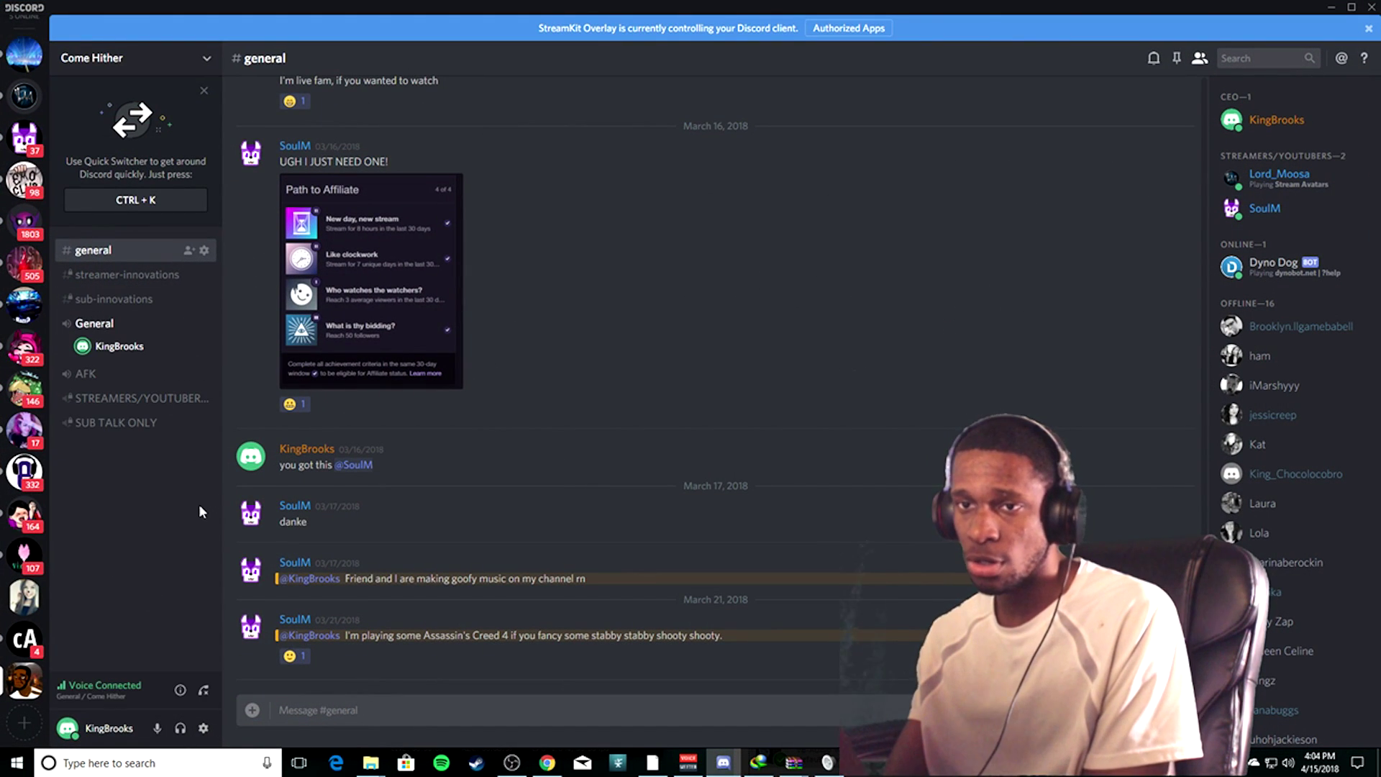
Set Voicemeeter's Hardware Input 1 to Line 1 (Virtual Audio Cable) and reposition The T-Pain Engine window
left_click(688, 763)
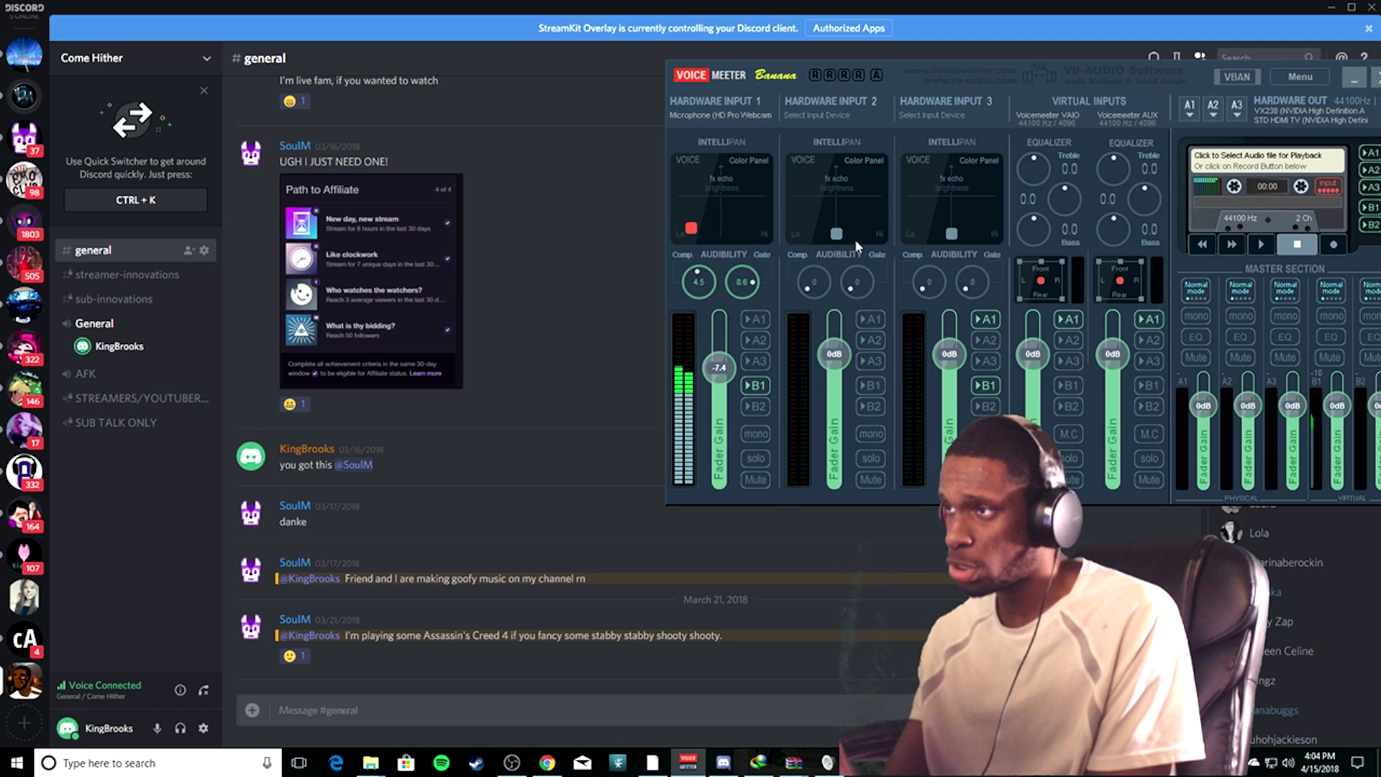
left_click_drag(394, 29, 579, 328)
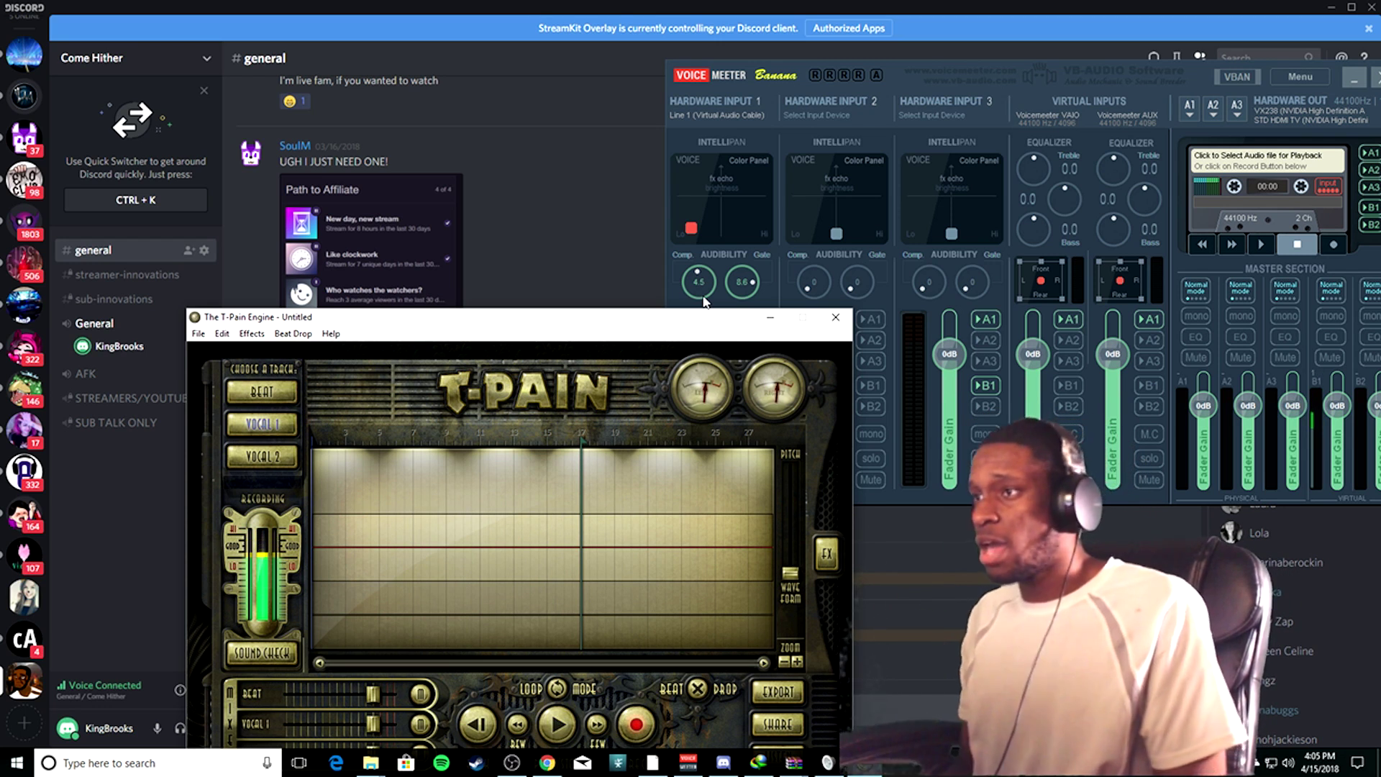
left_click_drag(639, 317, 626, 160)
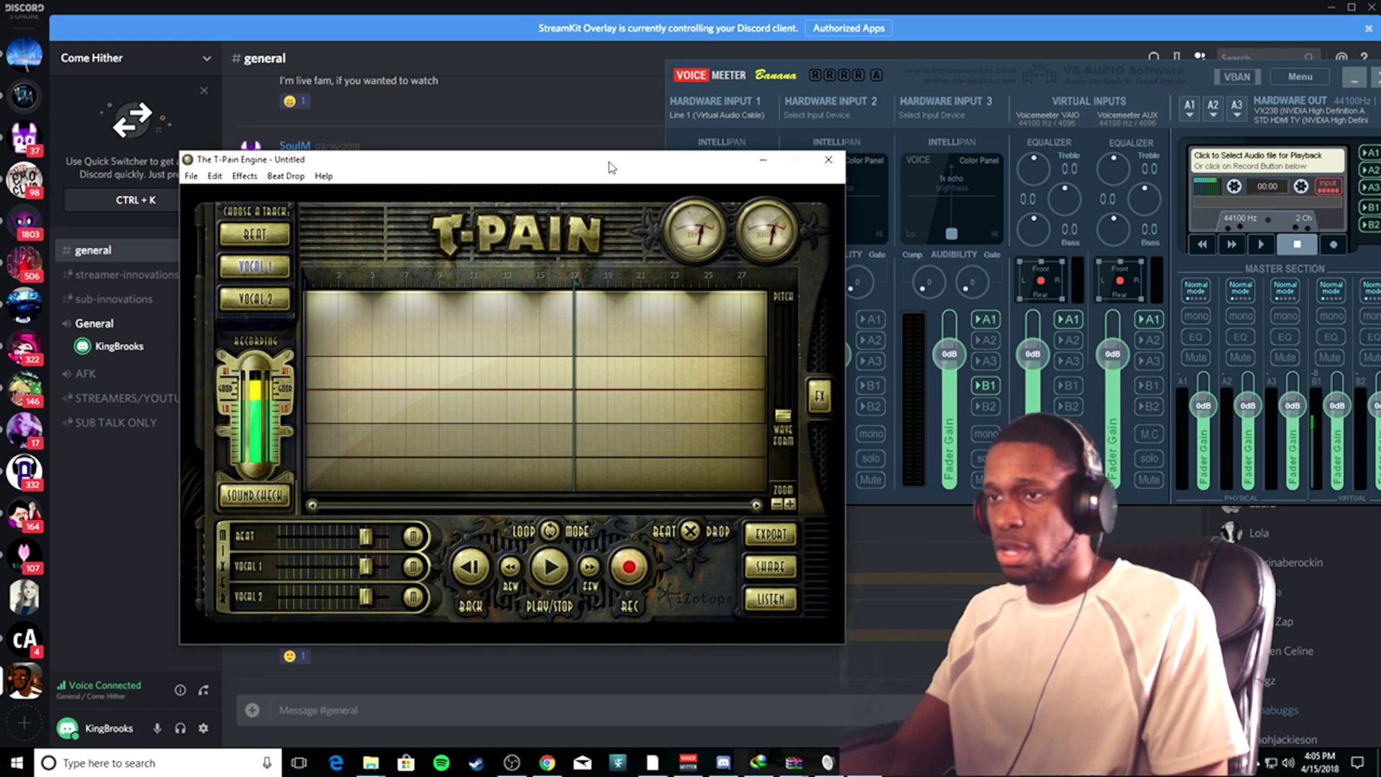
Review the driver, output and input devices in The T-Pain Engine's audio hardware setup and accept it
left_click(214, 175)
left_click(252, 359)
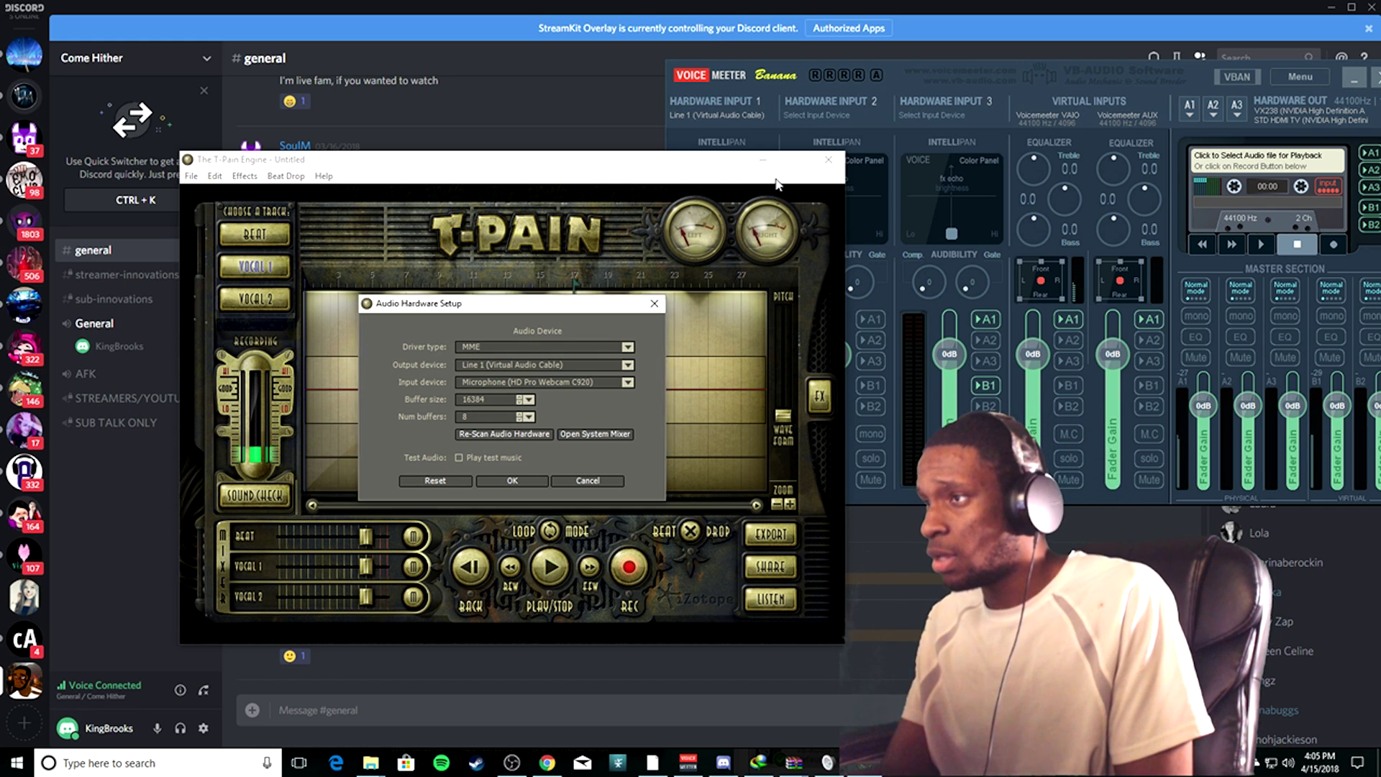
left_click(512, 481)
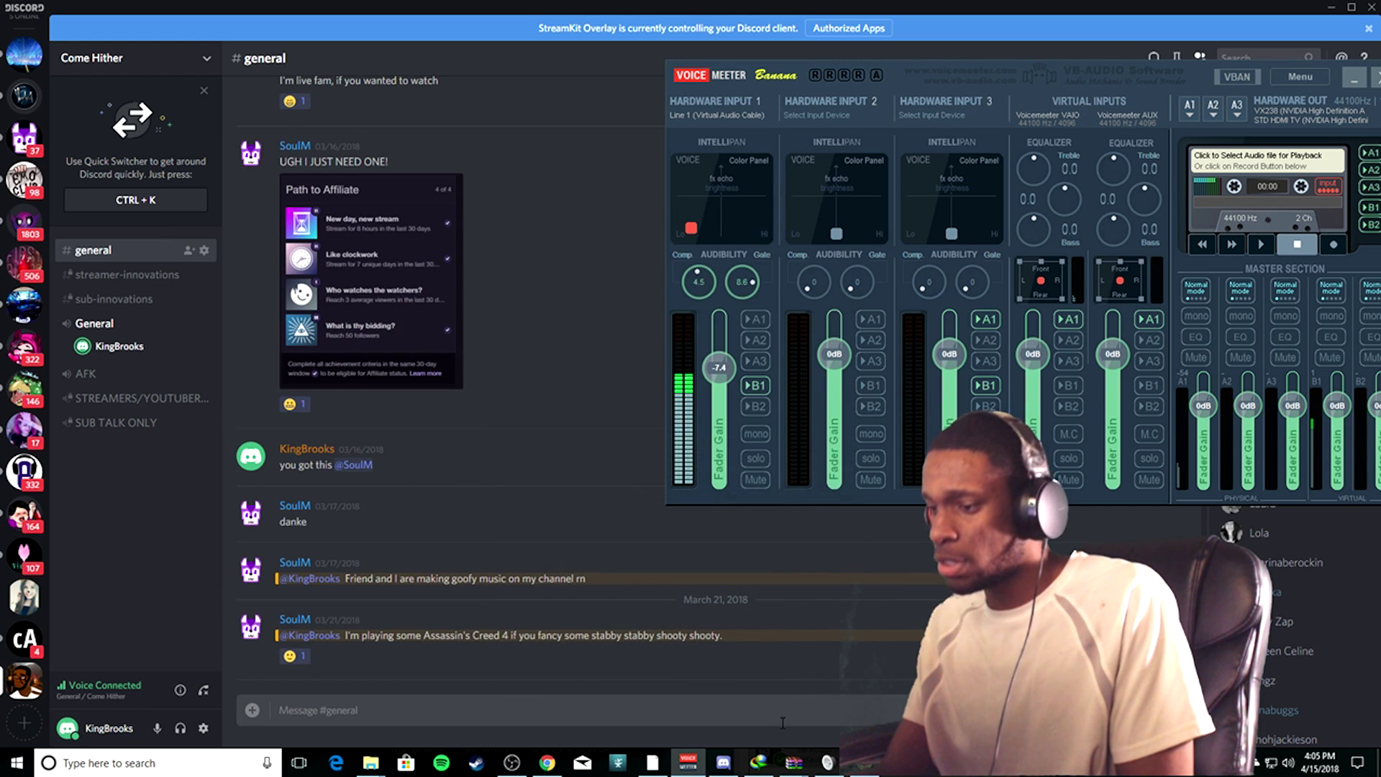
Check the input and output devices in Discord's Voice & Video settings, then close the settings
left_click(204, 728)
left_click(374, 252)
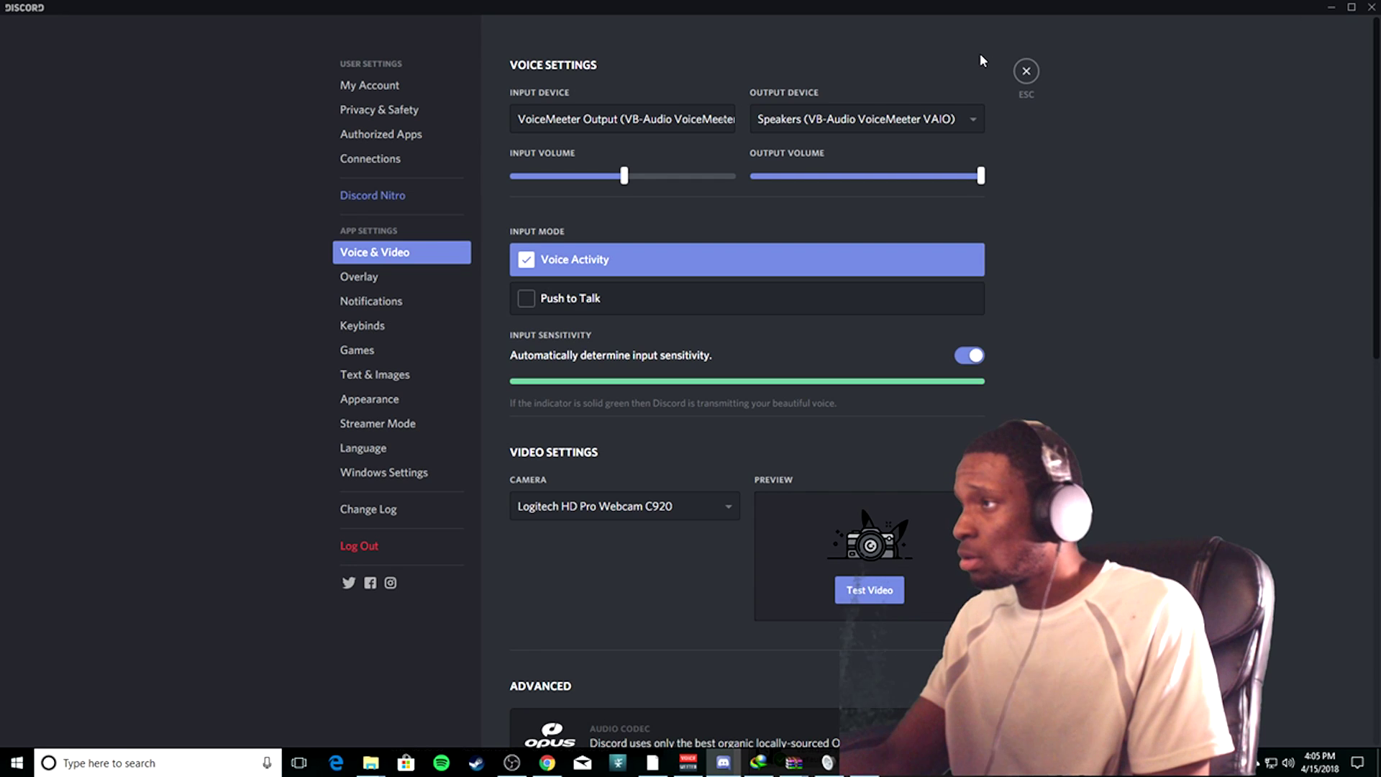
left_click(1374, 171)
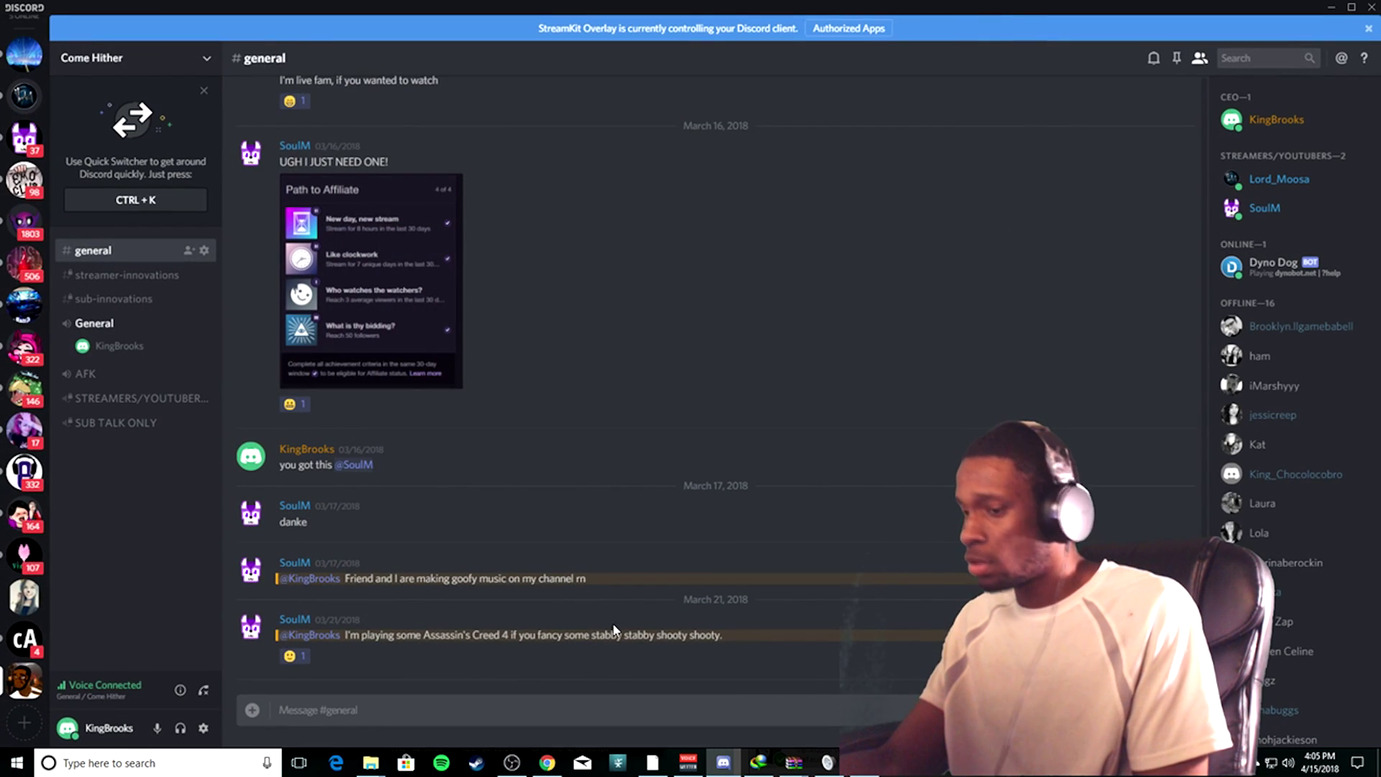
Switch to OBS, check the desktop and microphone devices in its audio settings, and minimize OBS
left_click(508, 769)
left_click_drag(443, 36, 677, 38)
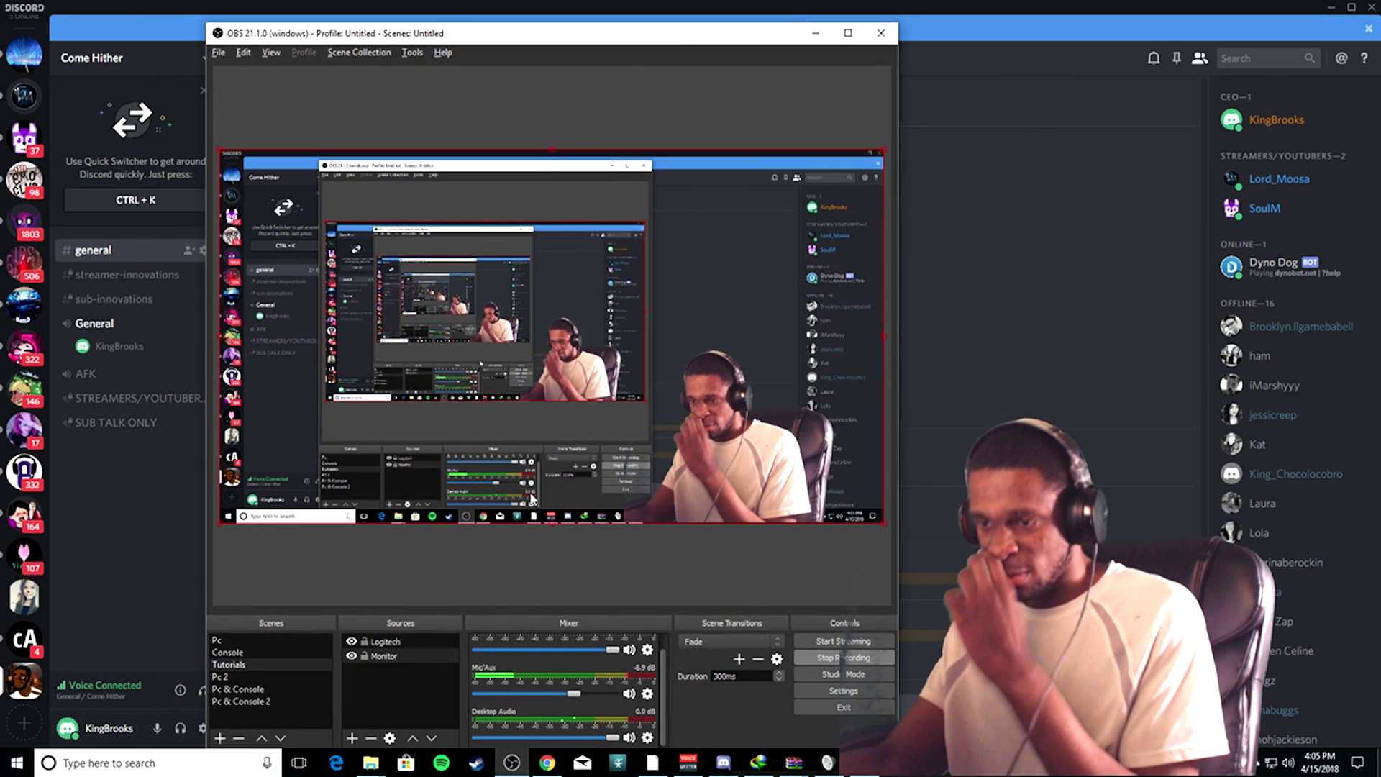
left_click(819, 691)
left_click(263, 241)
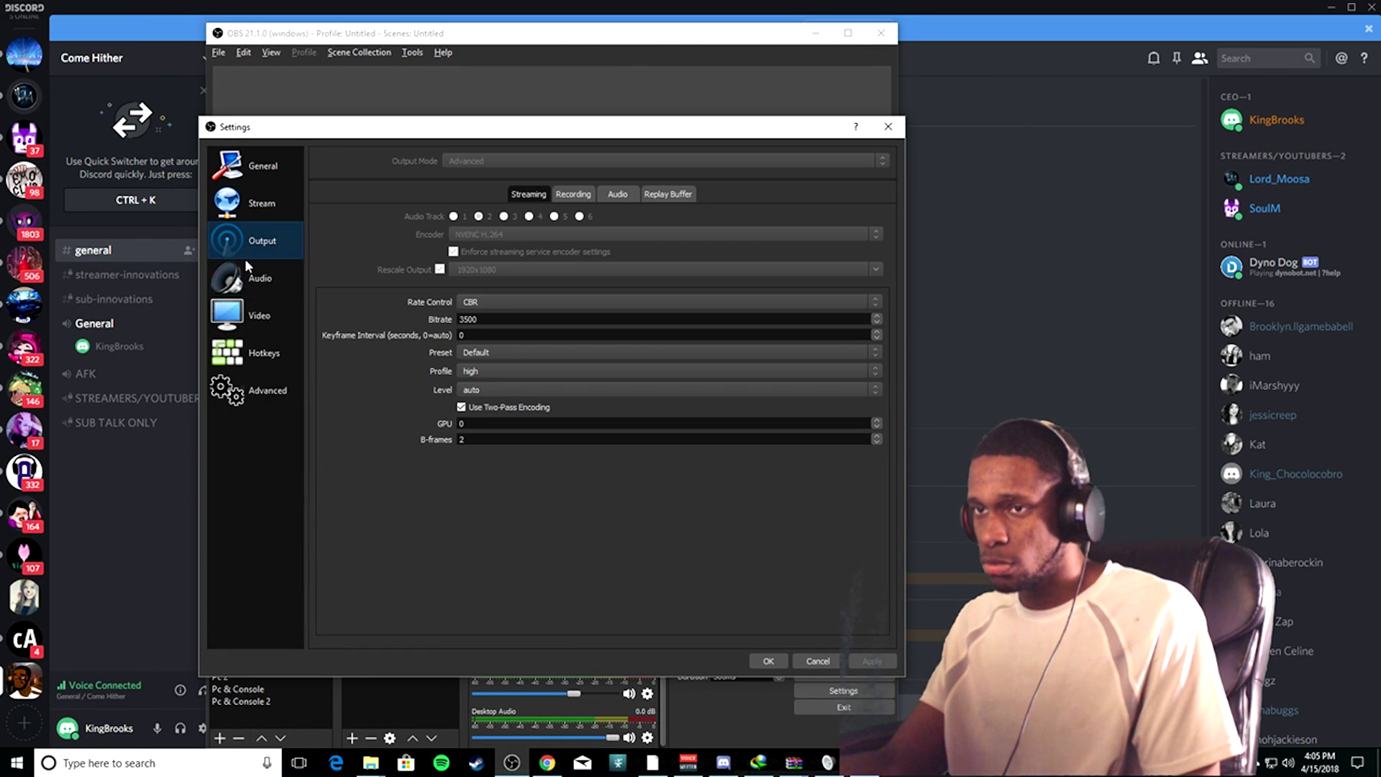
left_click(259, 278)
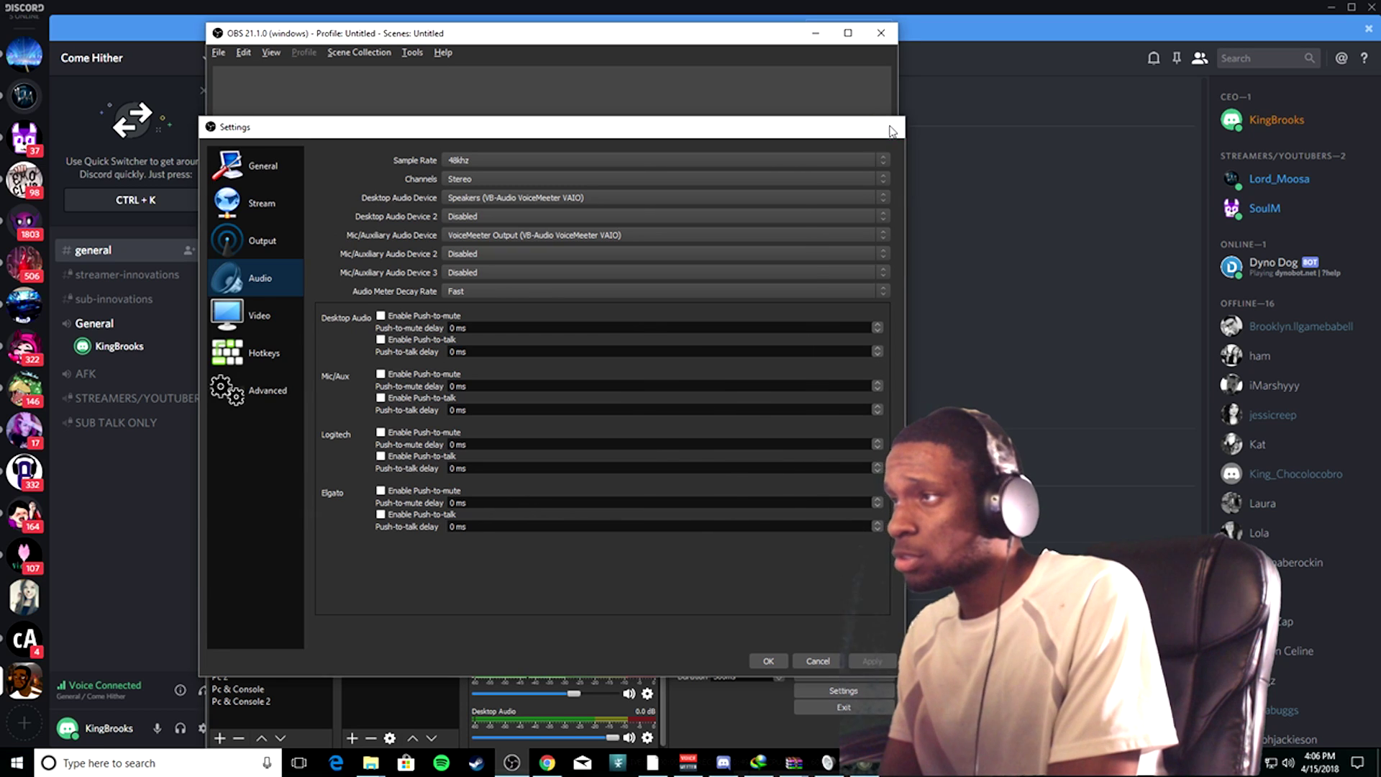
key("Escape")
left_click(819, 50)
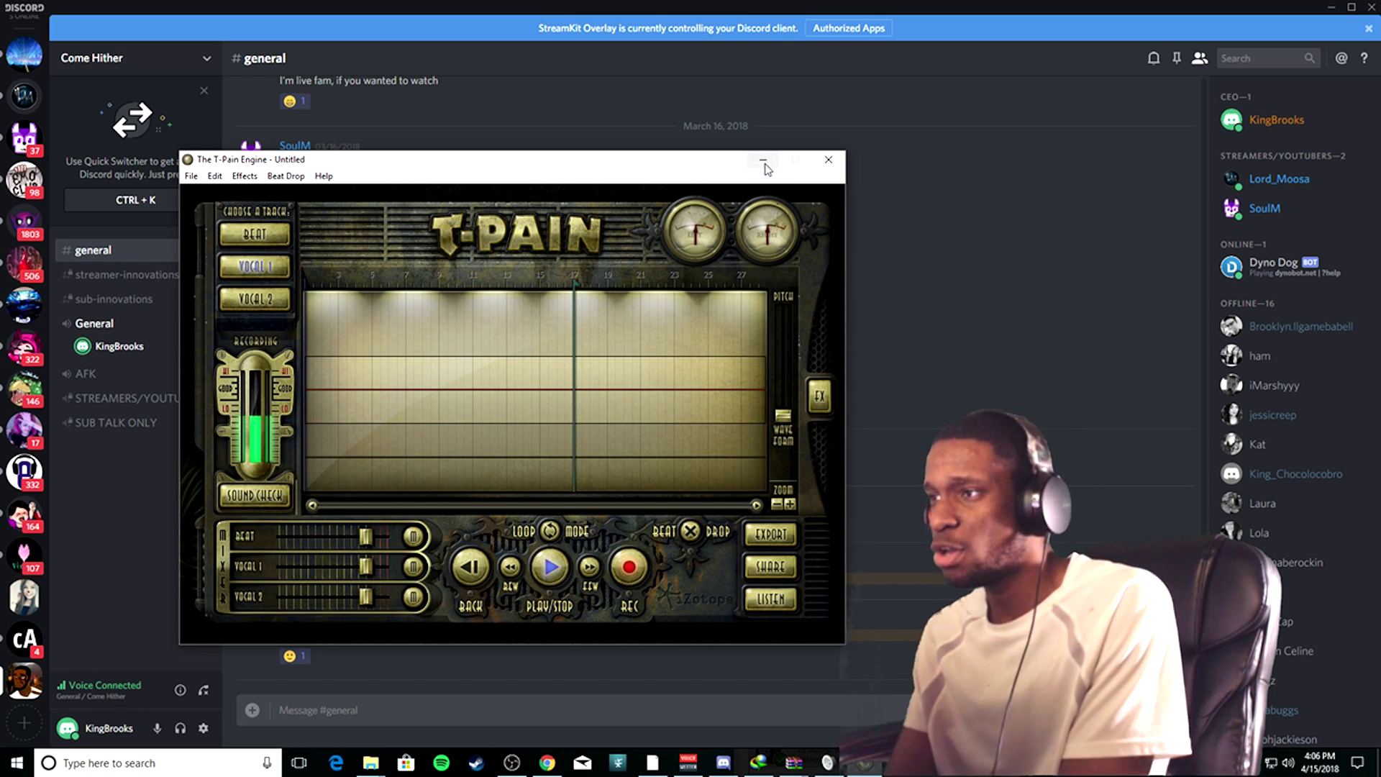
Stop playback in The T-Pain Engine and minimize its window
key("space")
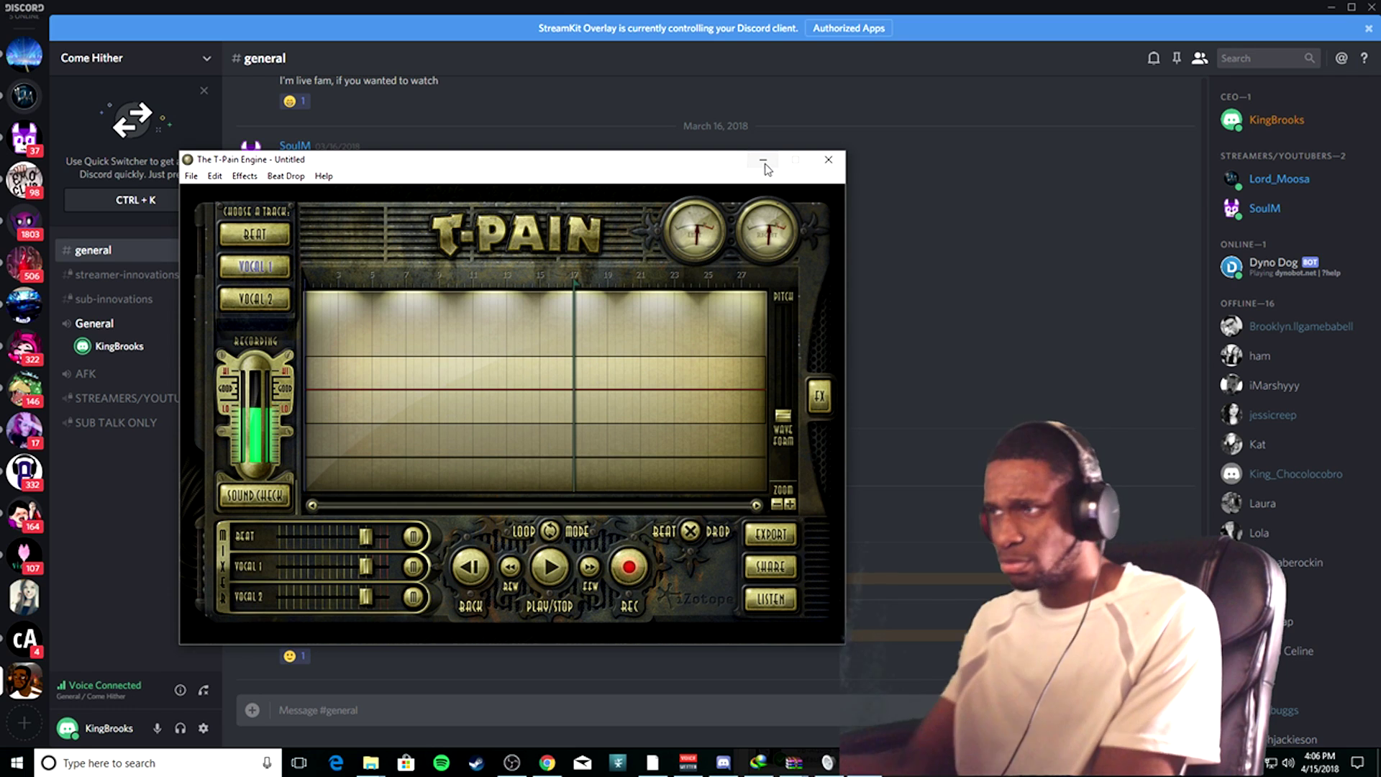
left_click(764, 162)
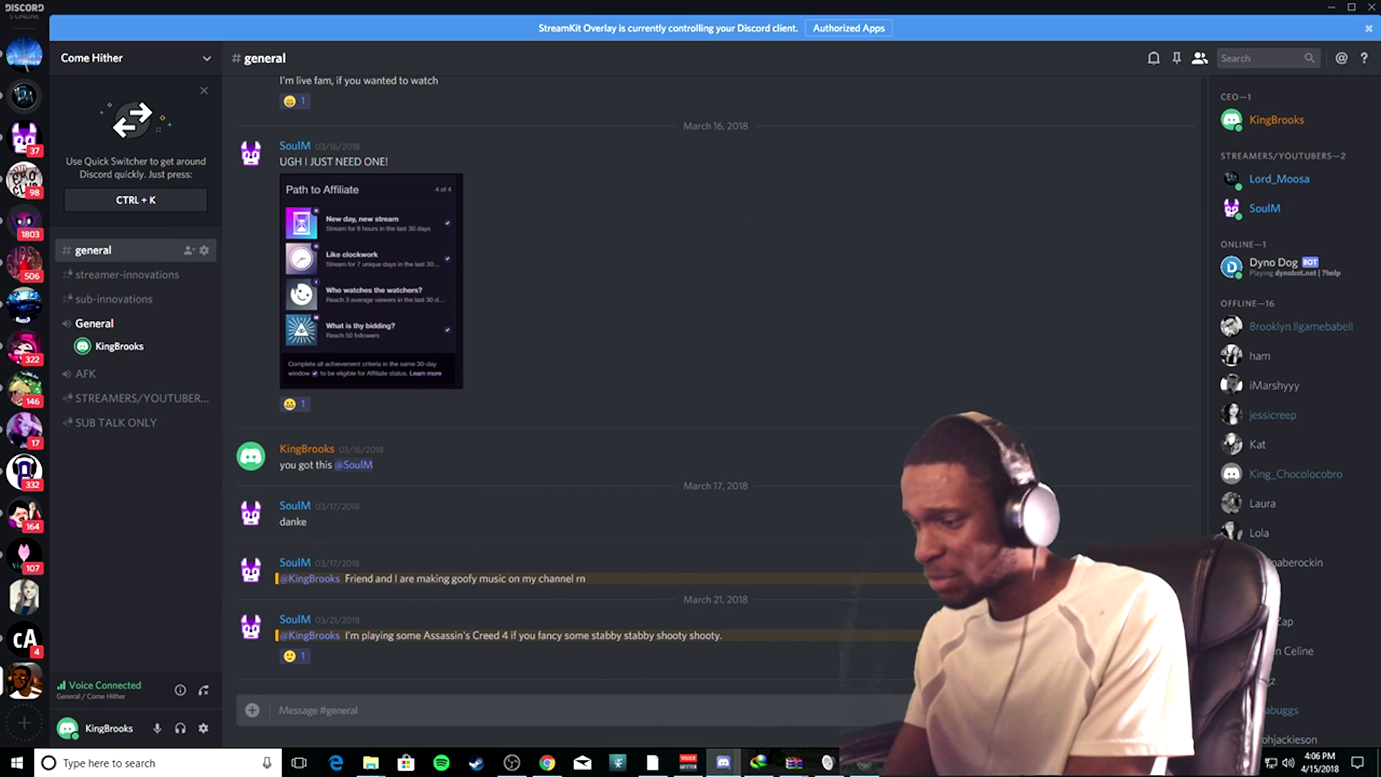
Review the default playback and recording devices in the Windows Sound settings and close the window
right_click(1288, 762)
left_click(1270, 710)
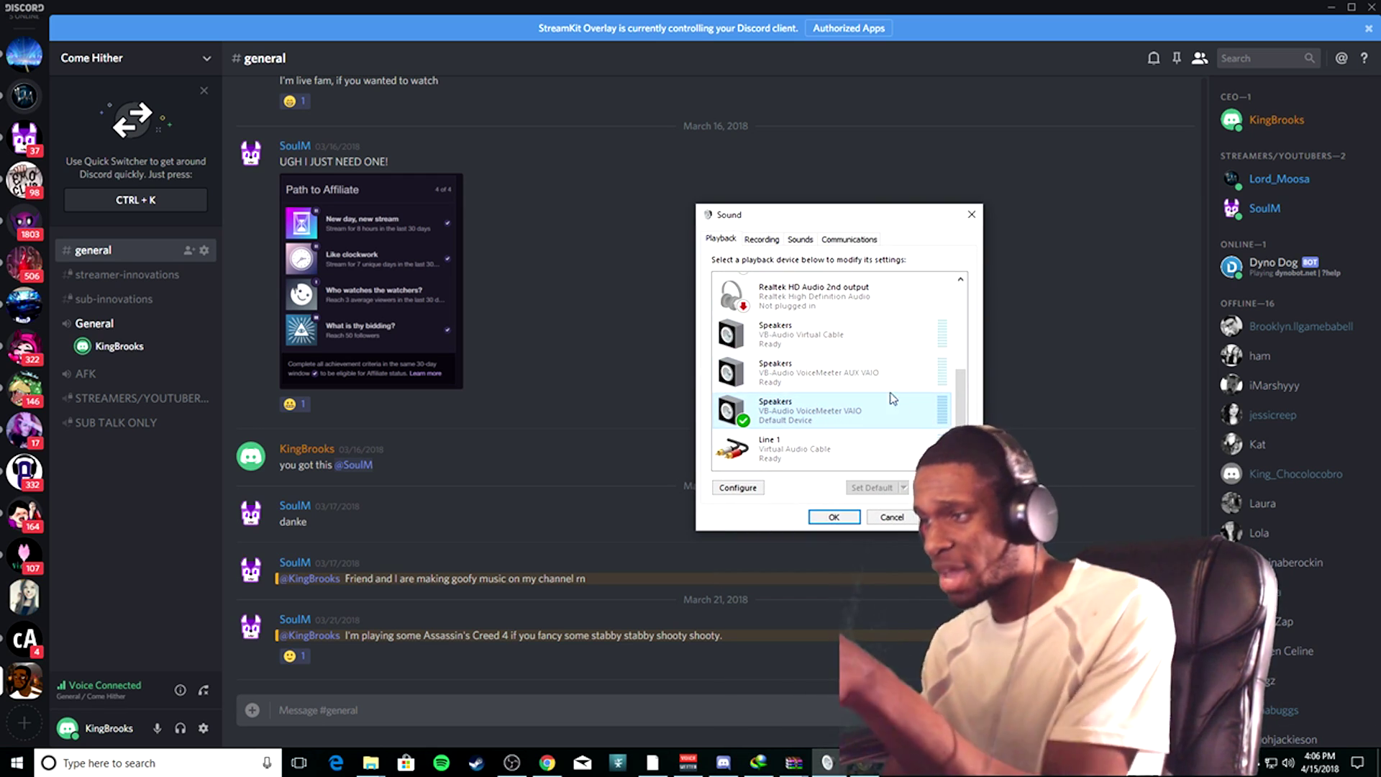
left_click(762, 238)
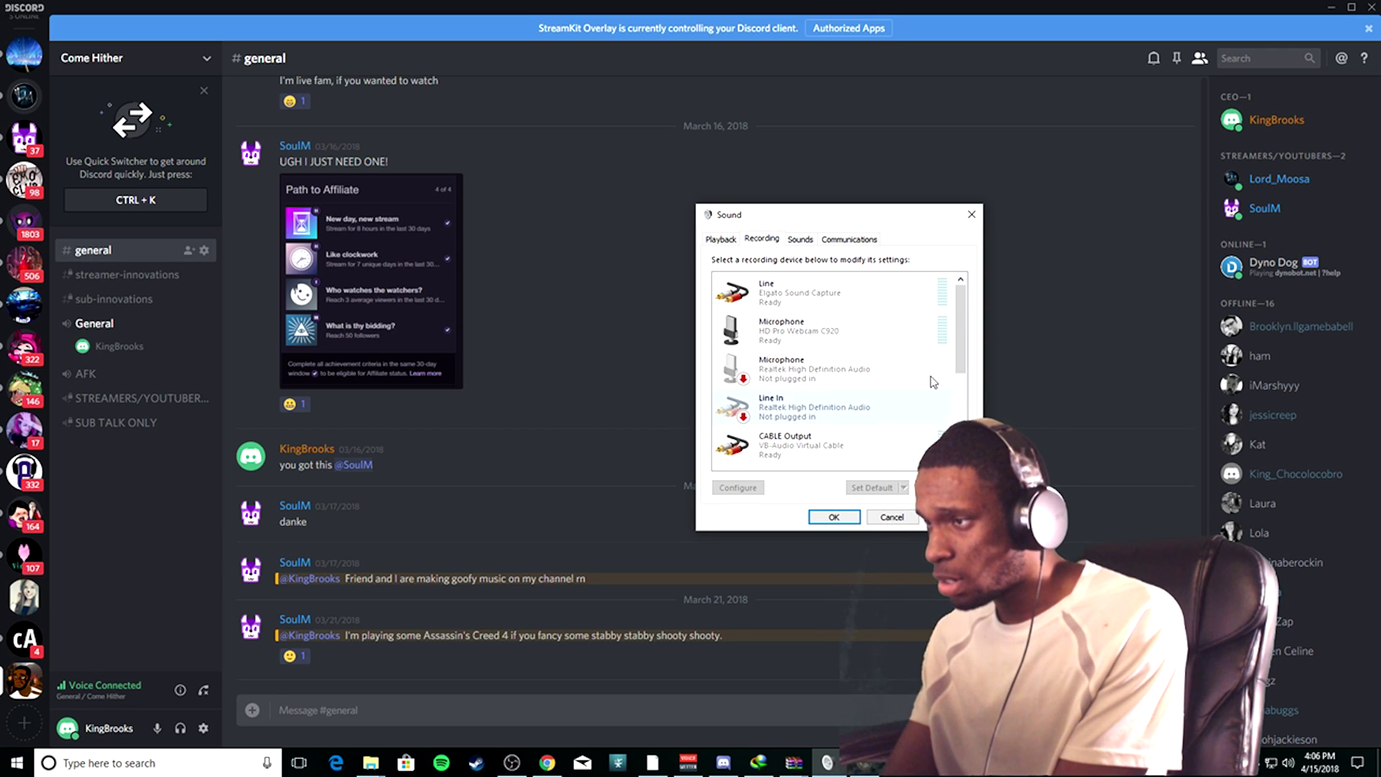
left_click_drag(964, 319, 962, 394)
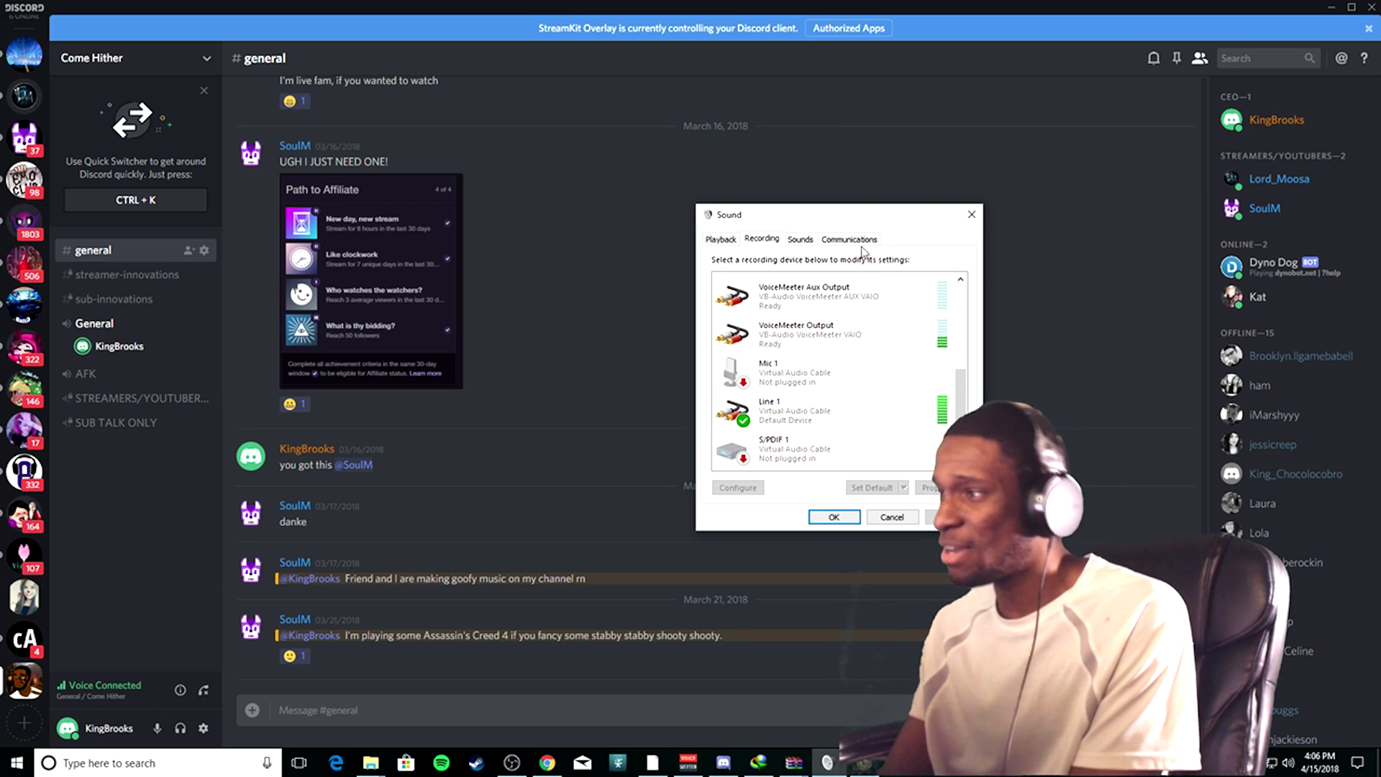
left_click(971, 214)
Minimize Discord and dismiss the WinRAR expired notification on the desktop
left_click(1331, 10)
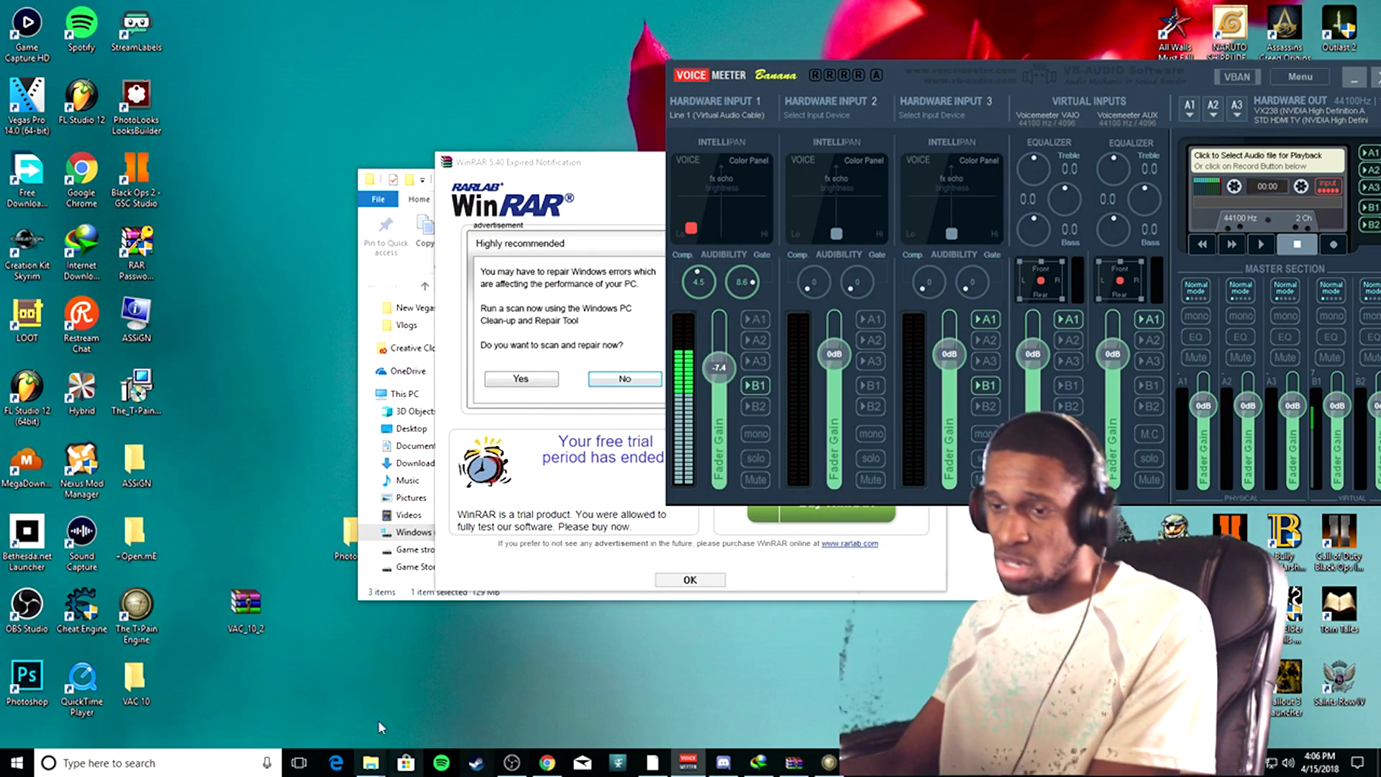
key("Return")
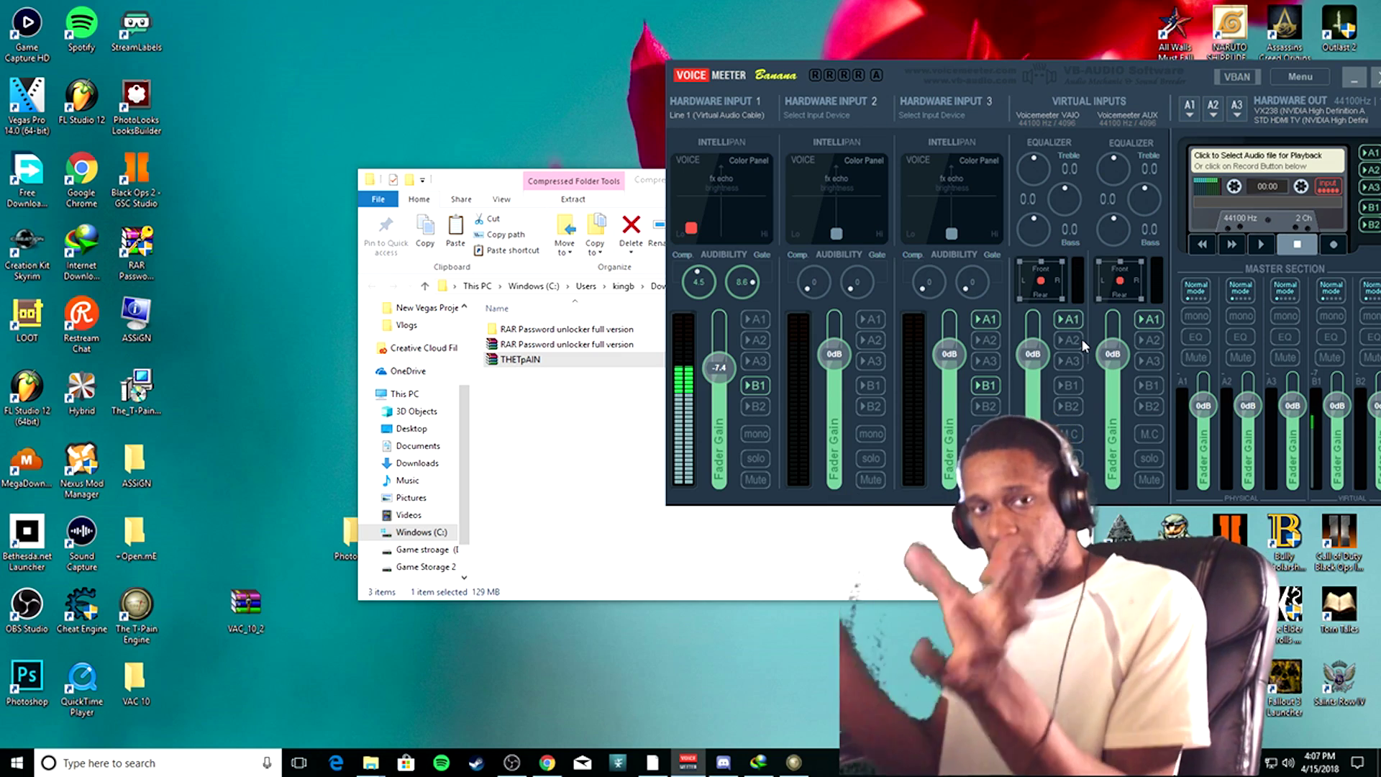
Switch to OBS and move its window beside Voicemeeter's hardware inputs
left_click(727, 764)
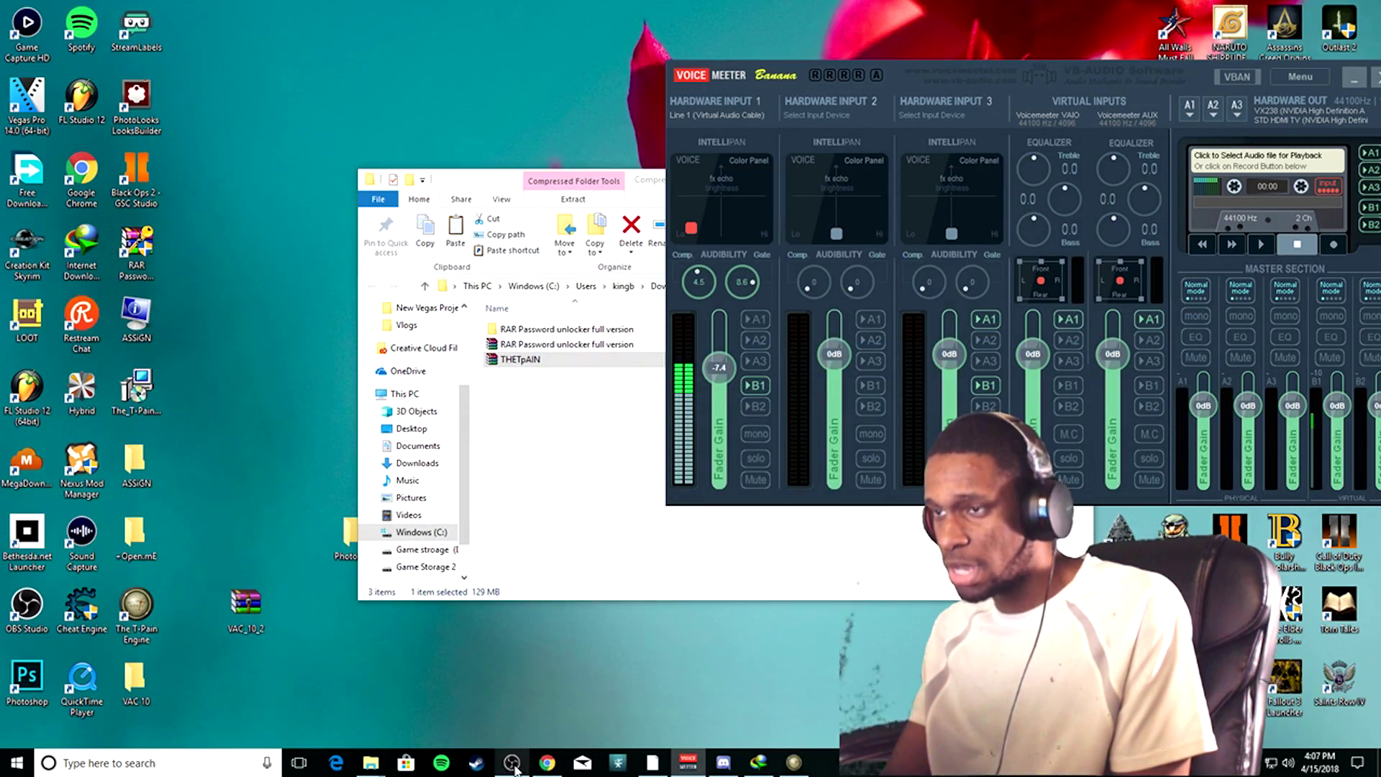
left_click(513, 767)
left_click_drag(632, 43, 578, 29)
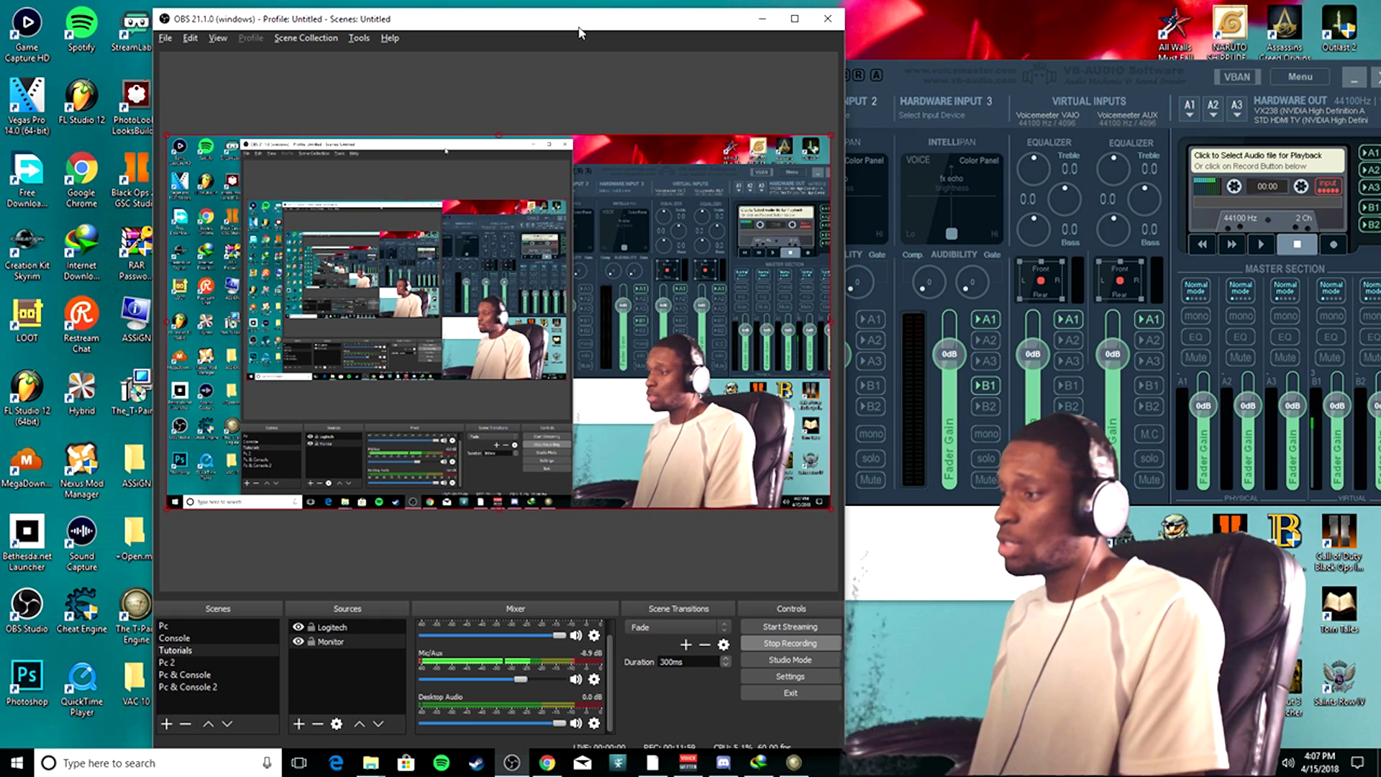